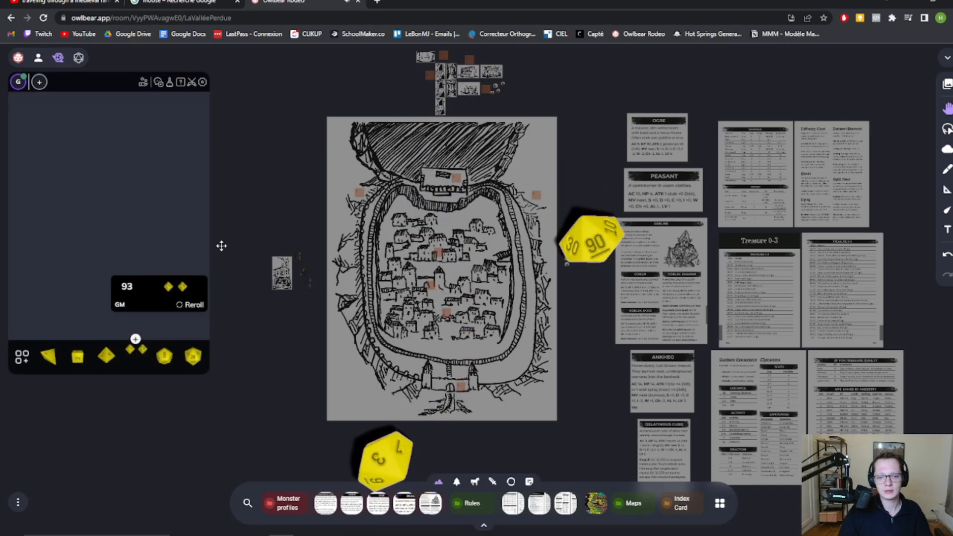
Step: Close the dddice dice-rolling panel to clear the view of the town map
click(58, 57)
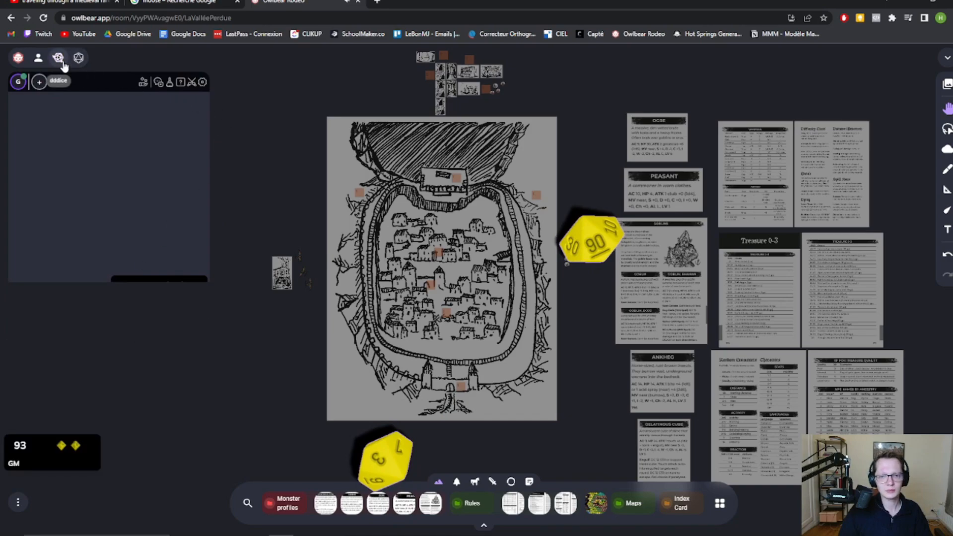
scroll(518, 315, down, 2)
drag(580, 351, 559, 324)
scroll(581, 362, up, 2)
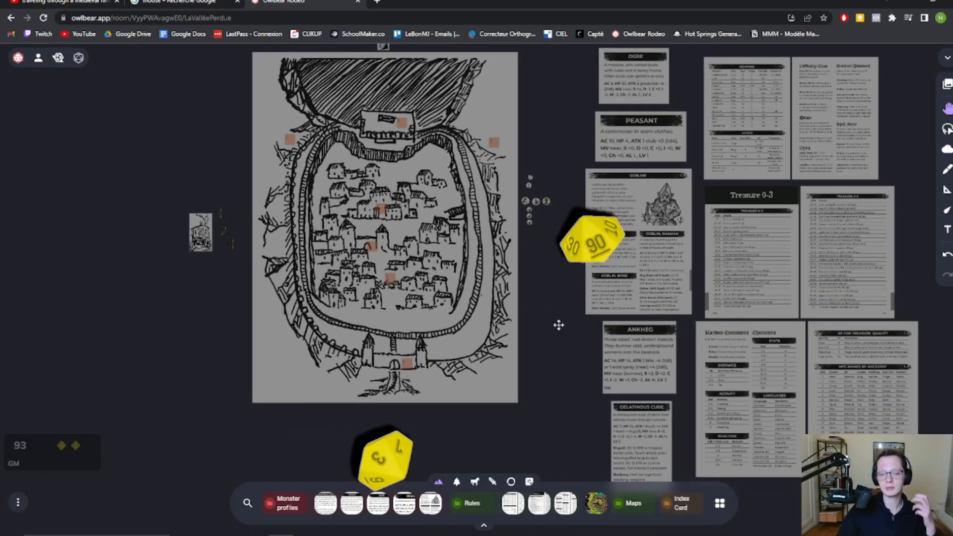
scroll(535, 343, down, 2)
scroll(535, 343, up, 2)
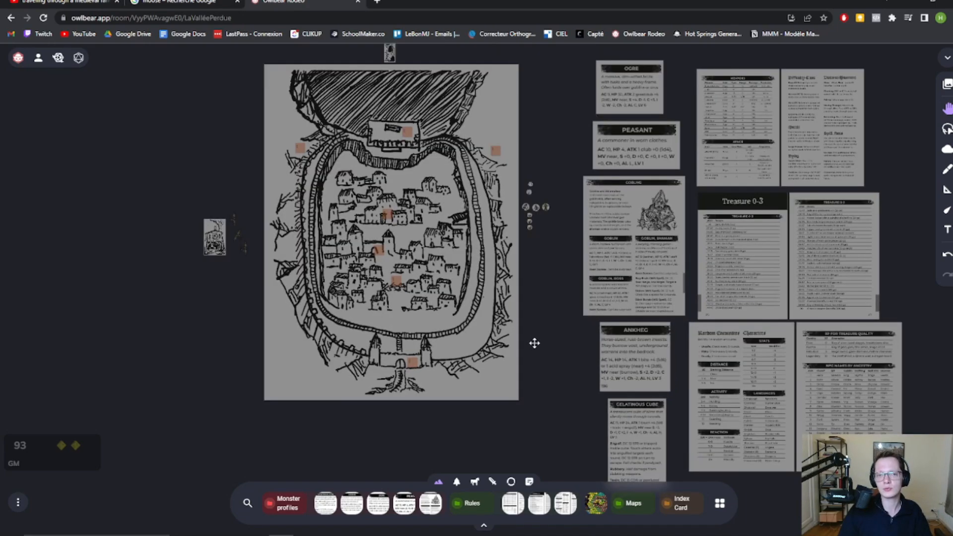
scroll(535, 322, down, 2)
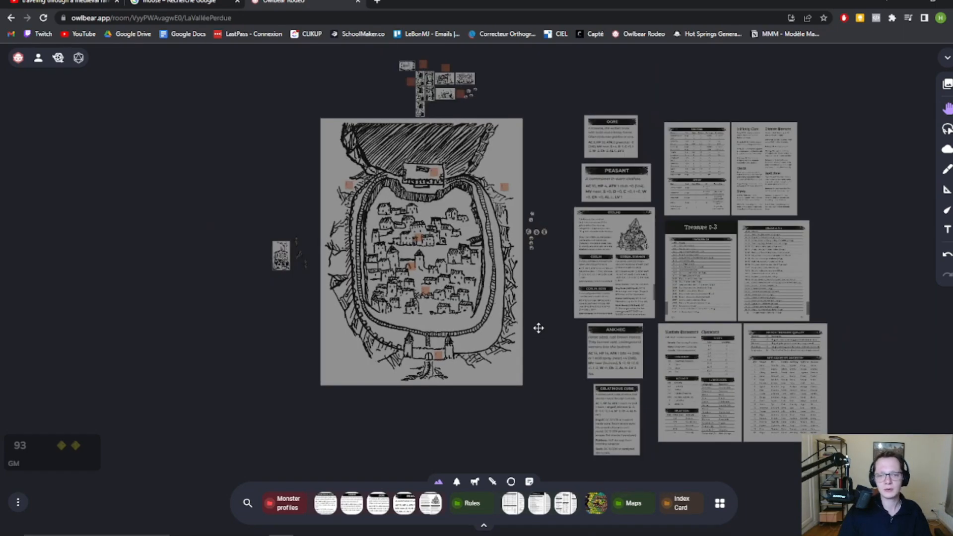
scroll(538, 327, up, 1)
scroll(539, 327, down, 1)
drag(539, 326, 585, 324)
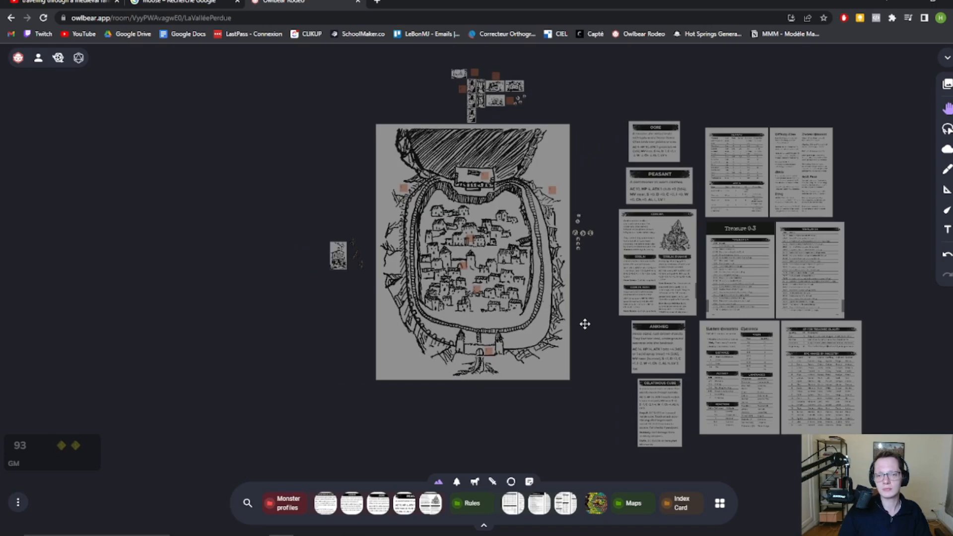
scroll(585, 323, up, 5)
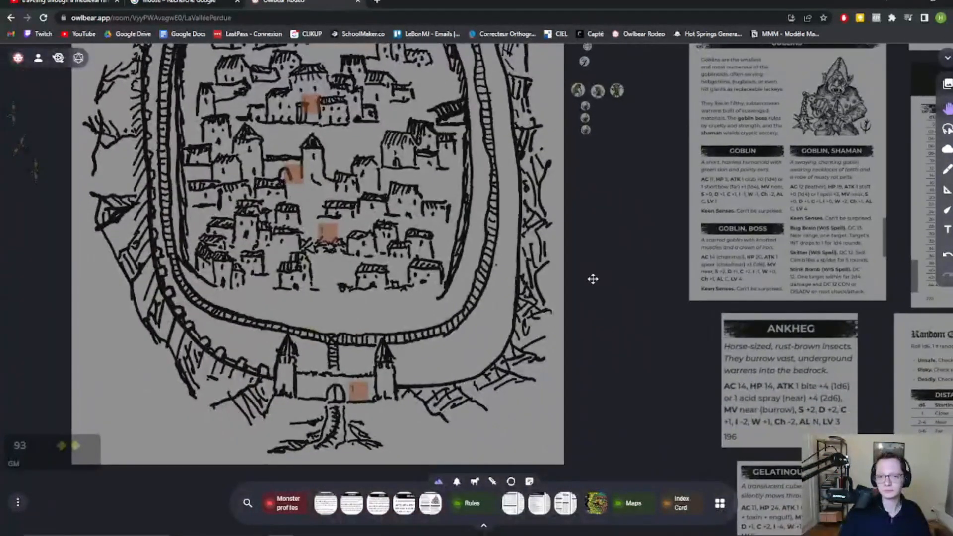
scroll(591, 277, down, 5)
scroll(593, 278, up, 2)
drag(603, 257, 586, 300)
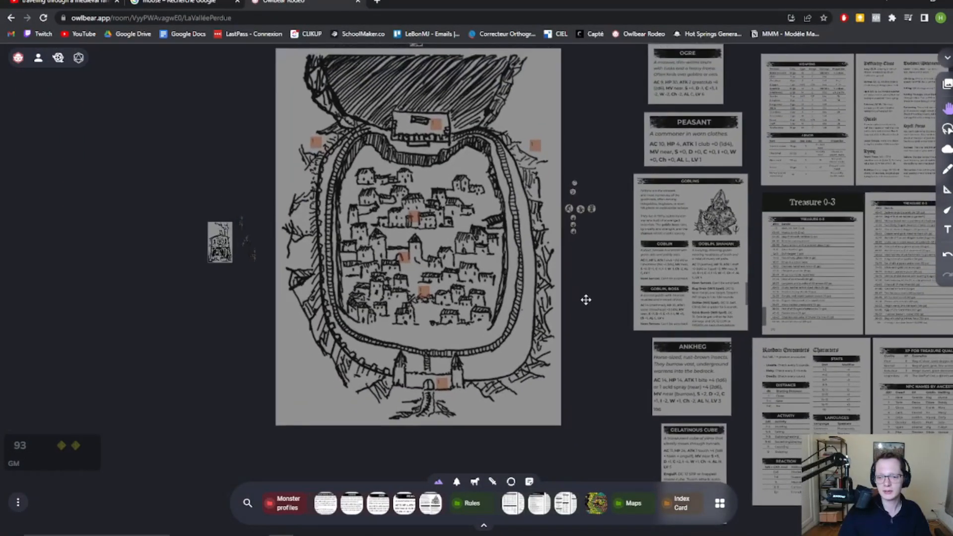
drag(586, 121, 617, 247)
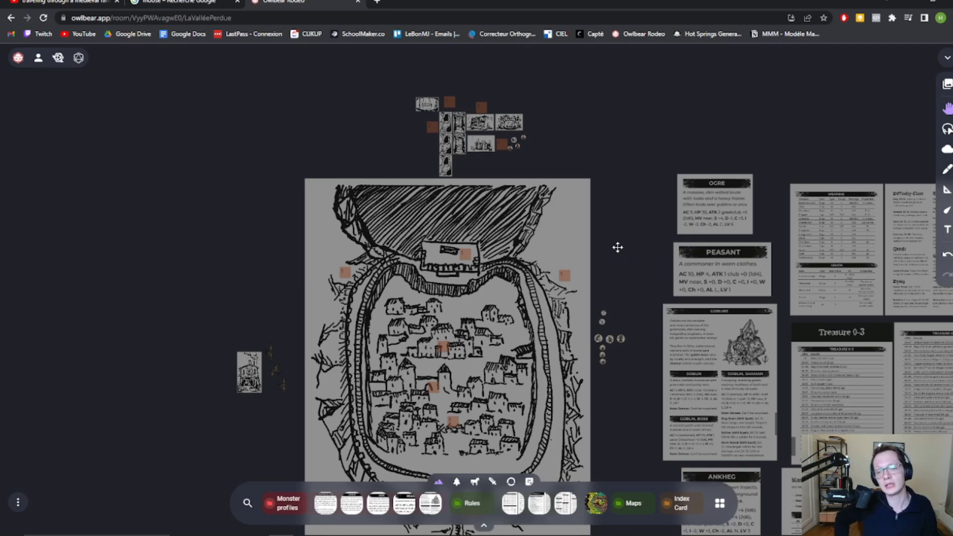
drag(628, 219, 546, 115)
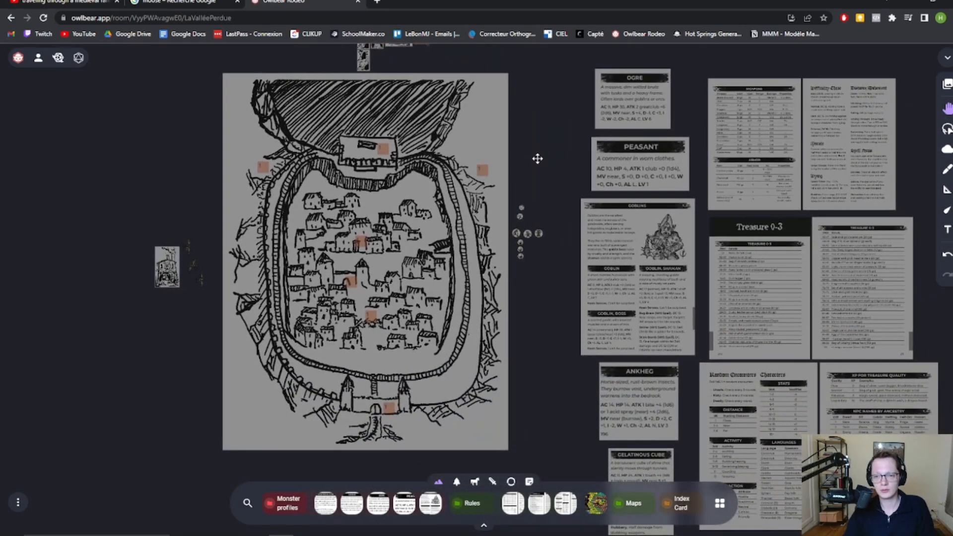
scroll(544, 160, down, 5)
scroll(545, 160, up, 6)
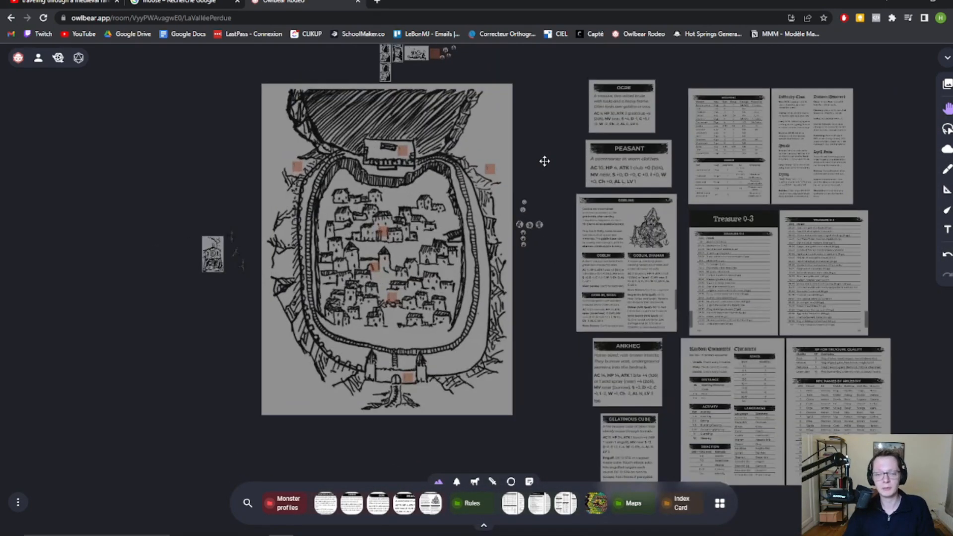
drag(545, 160, 572, 138)
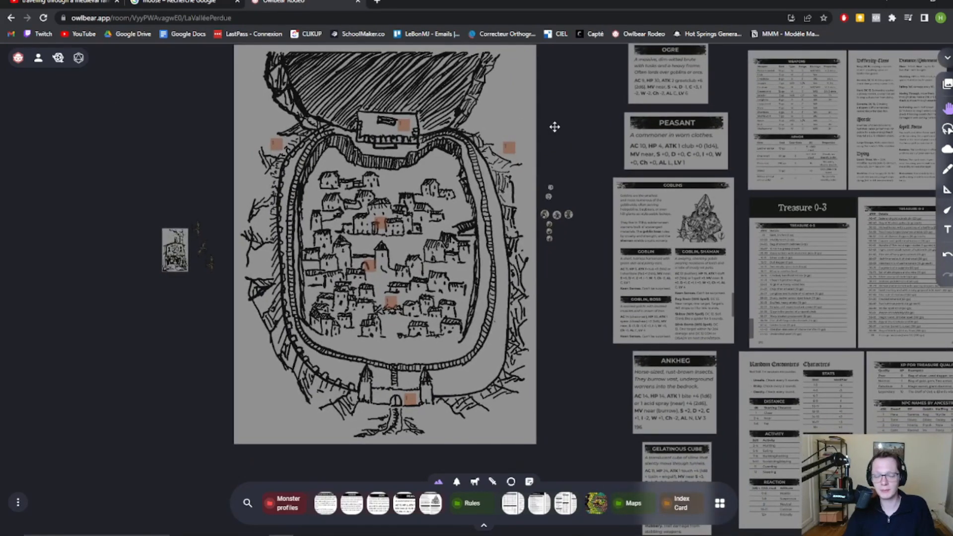
drag(570, 294, 536, 287)
scroll(537, 287, down, 4)
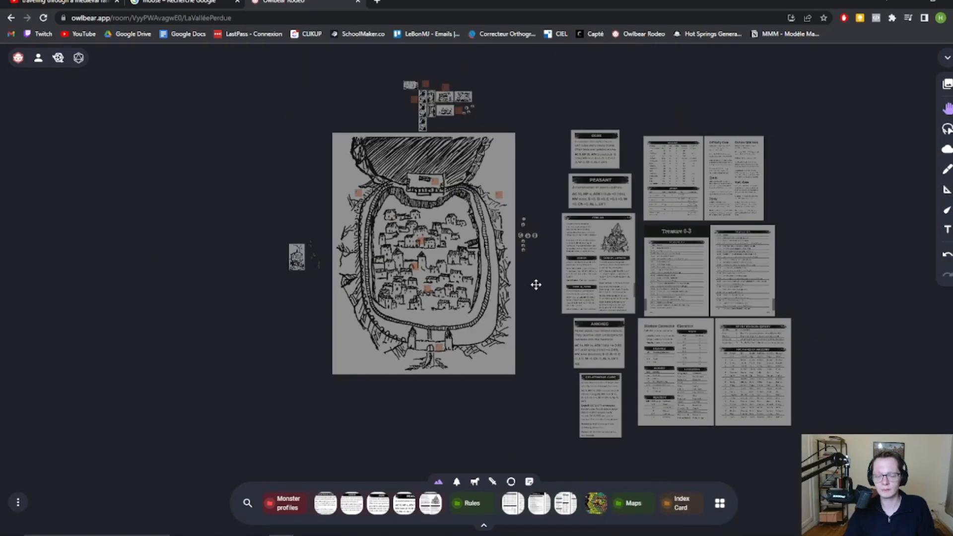
scroll(537, 286, up, 3)
scroll(536, 285, down, 3)
scroll(536, 284, up, 3)
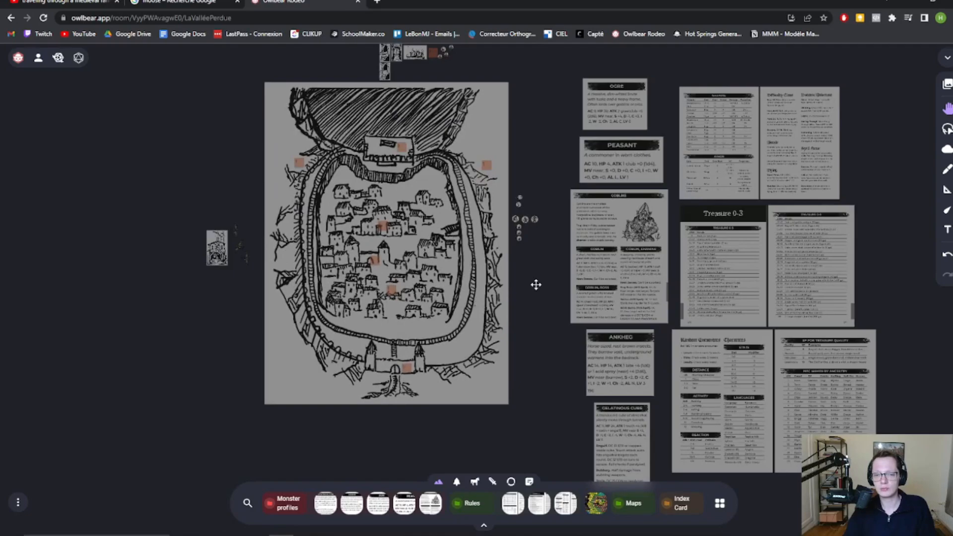
scroll(536, 285, up, 4)
drag(538, 264, 675, 380)
drag(640, 172, 578, 164)
scroll(746, 323, down, 4)
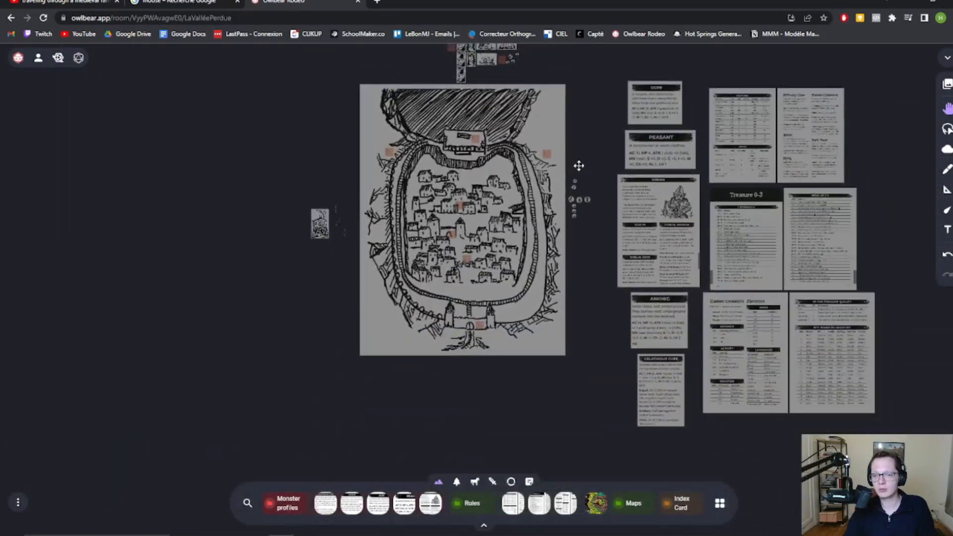
scroll(603, 257, up, 5)
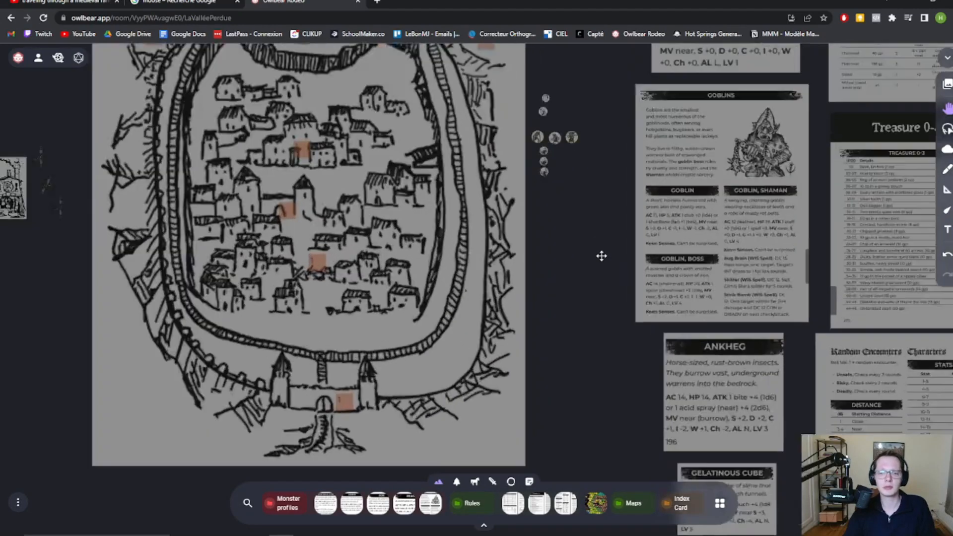
scroll(530, 229, down, 4)
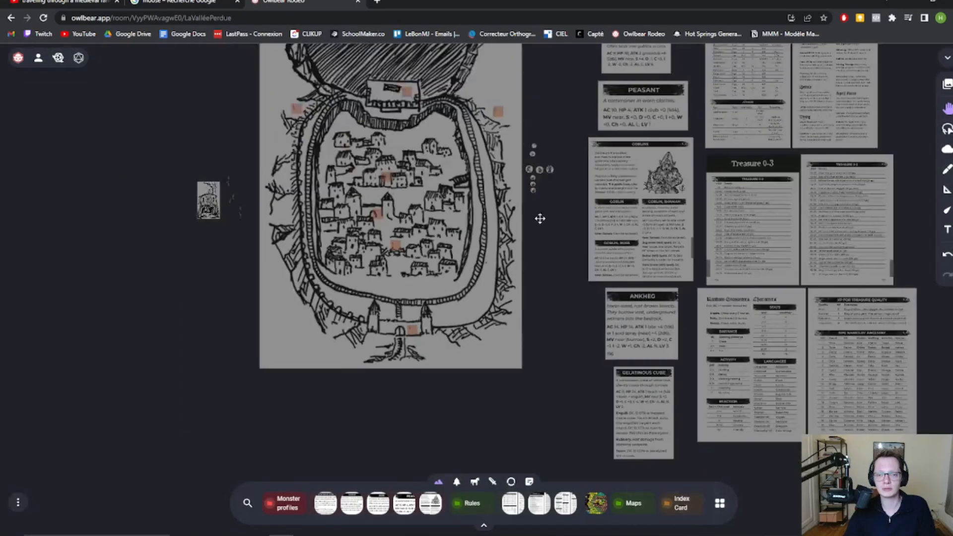
drag(538, 215, 598, 302)
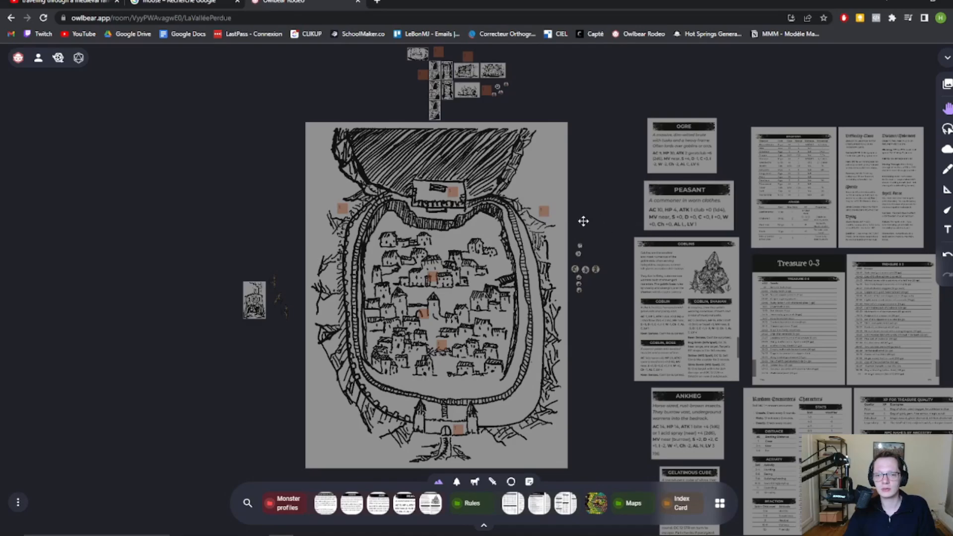
drag(599, 208, 566, 202)
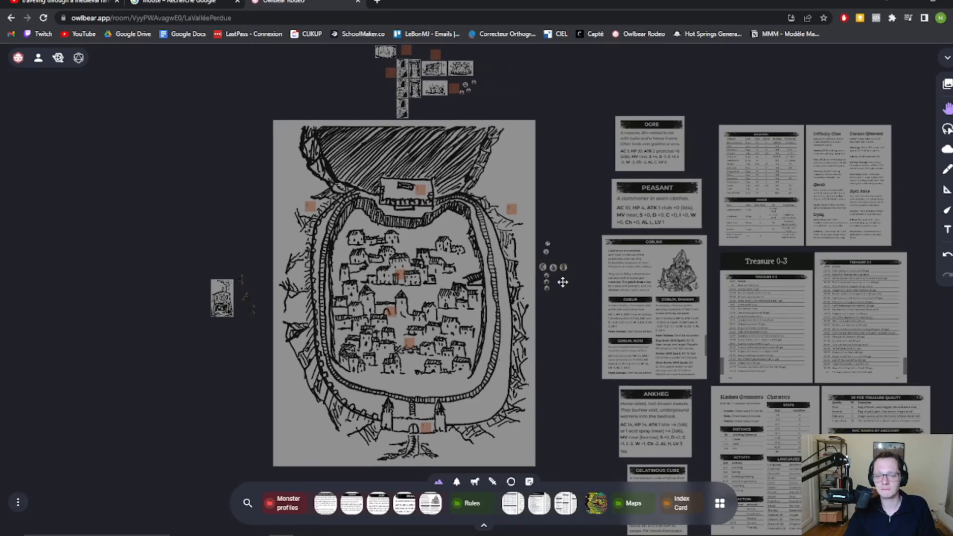
scroll(563, 282, up, 3)
scroll(562, 281, down, 5)
scroll(534, 255, up, 1)
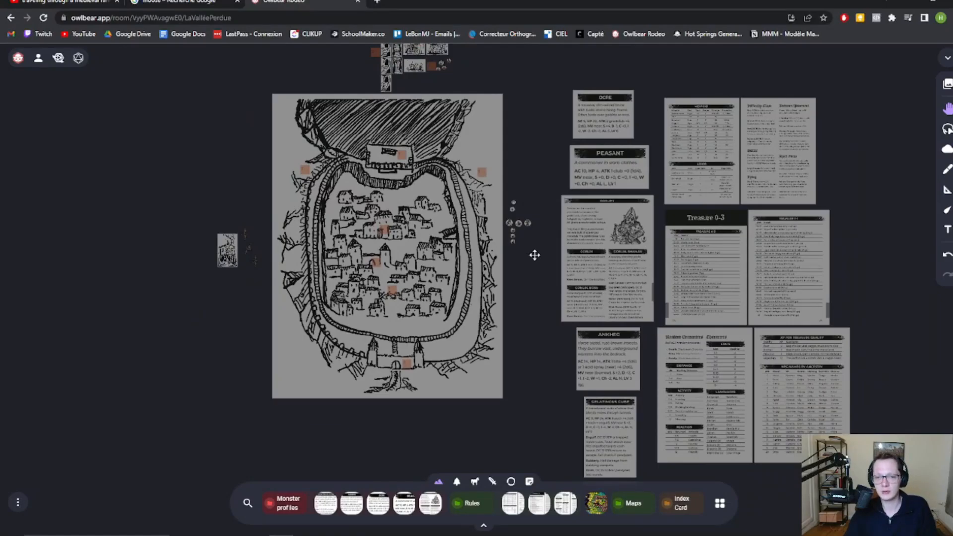
scroll(534, 256, up, 3)
scroll(534, 256, down, 4)
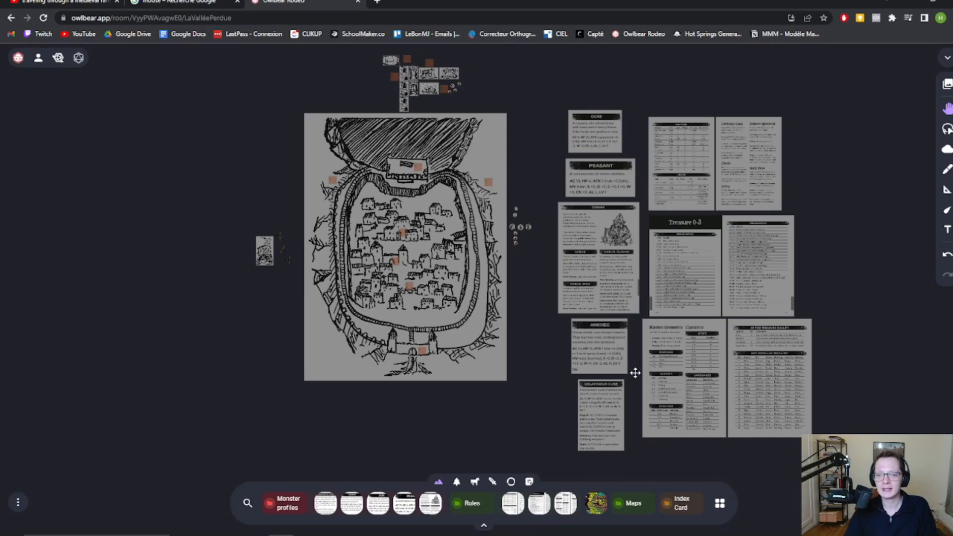
Step: Open the World Map scene from the scene library
click(942, 90)
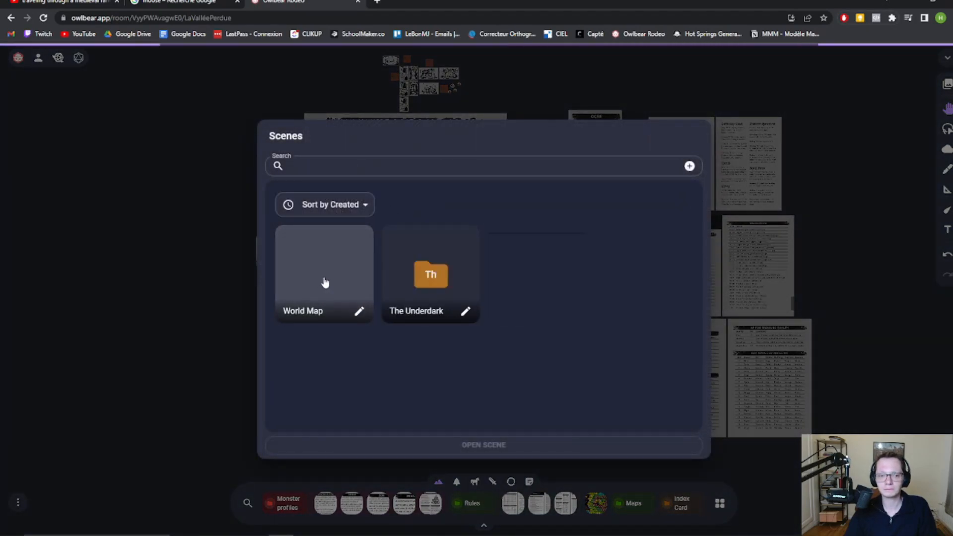
click(329, 279)
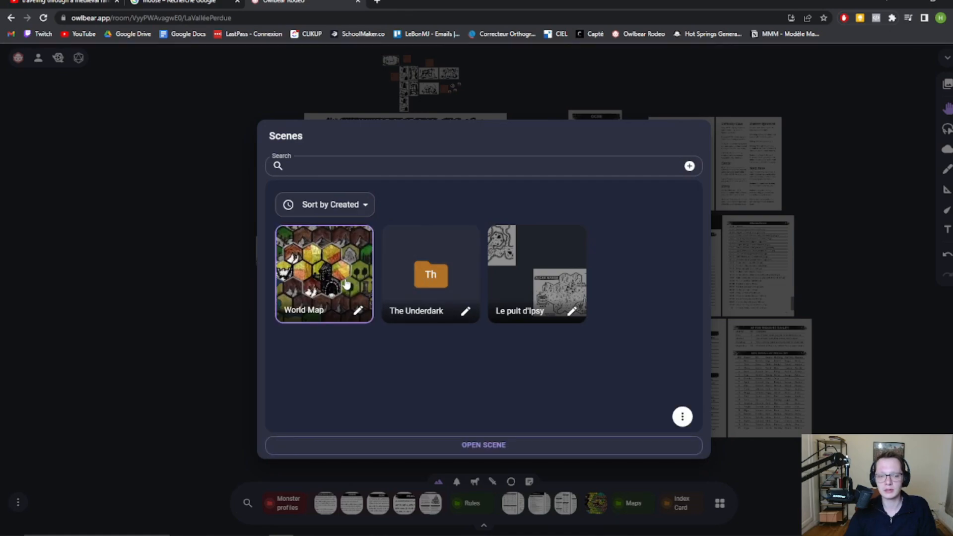
click(511, 445)
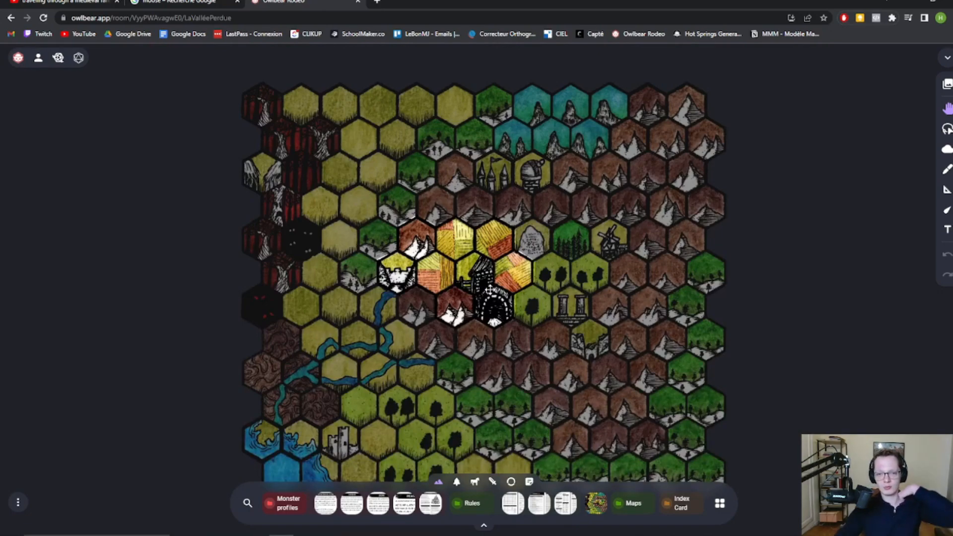
Step: Examine the hex terrain of the world map, including the lit hexes around the black tower
scroll(495, 283, up, 1)
scroll(495, 284, down, 1)
scroll(496, 284, up, 2)
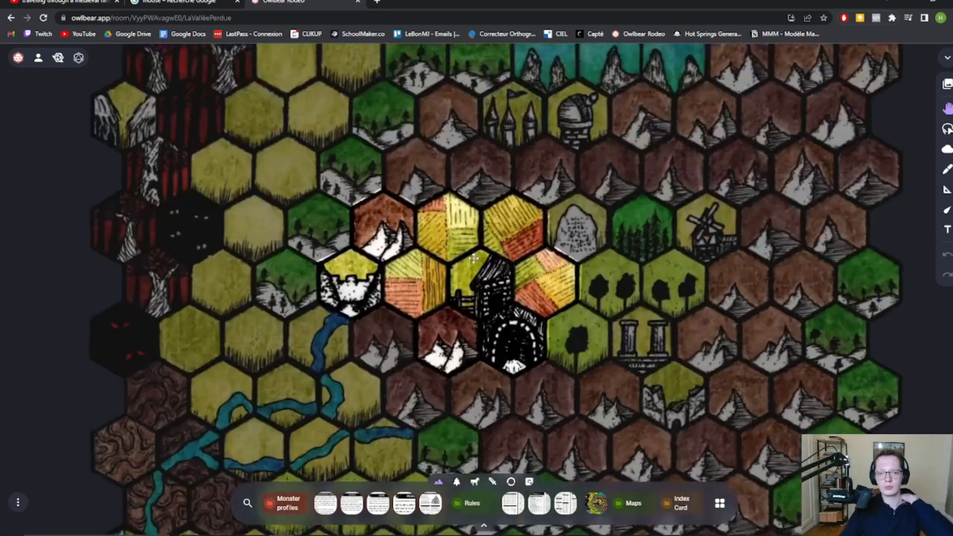
scroll(537, 241, down, 1)
scroll(496, 351, down, 2)
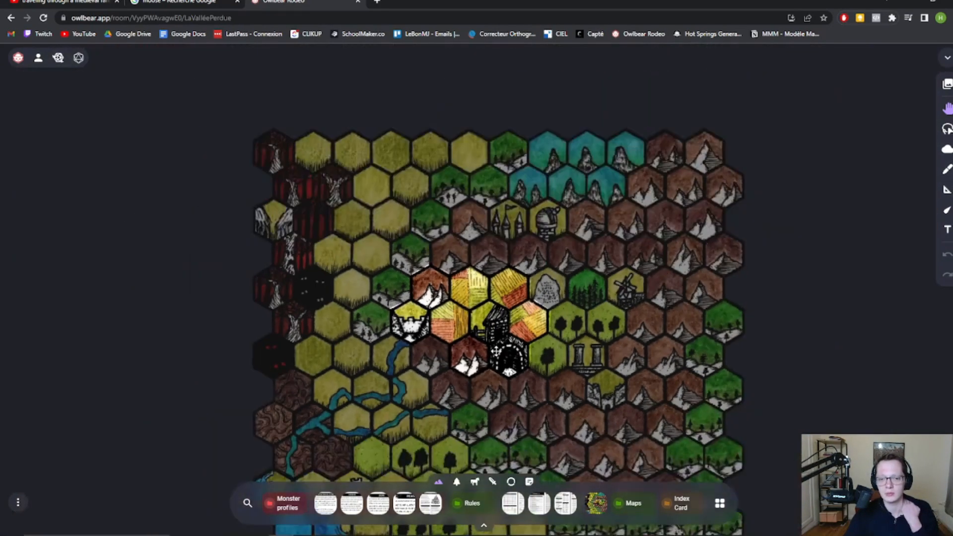
drag(809, 310, 789, 243)
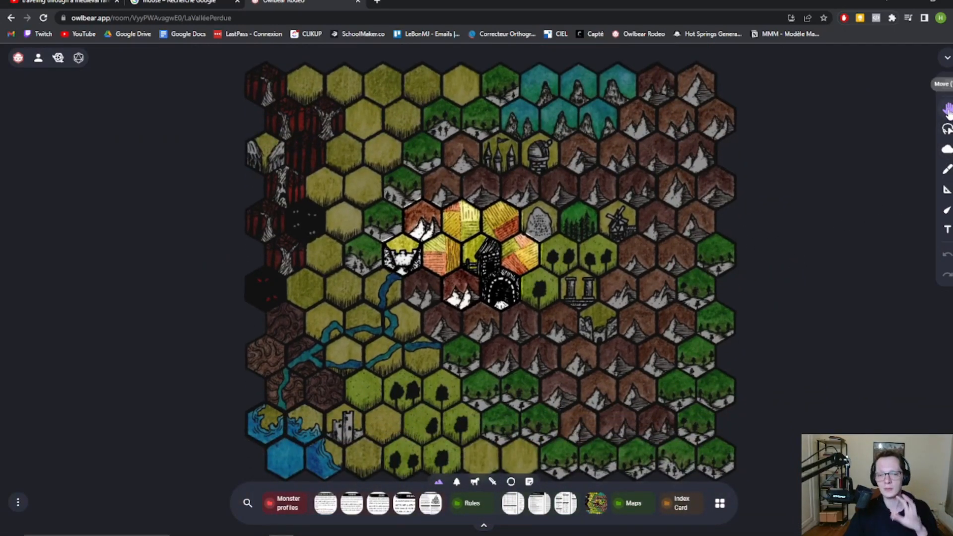
scroll(769, 214, up, 2)
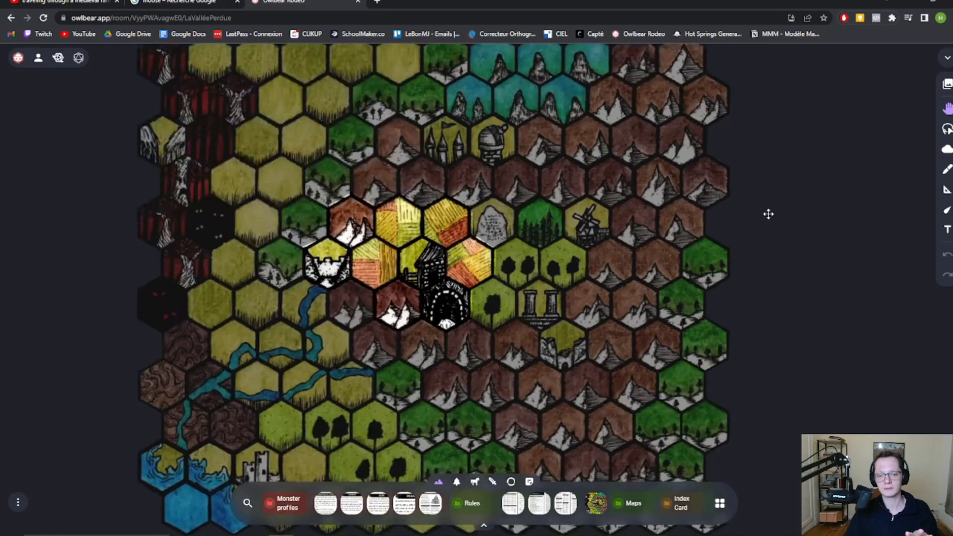
scroll(768, 213, down, 2)
drag(761, 215, 823, 219)
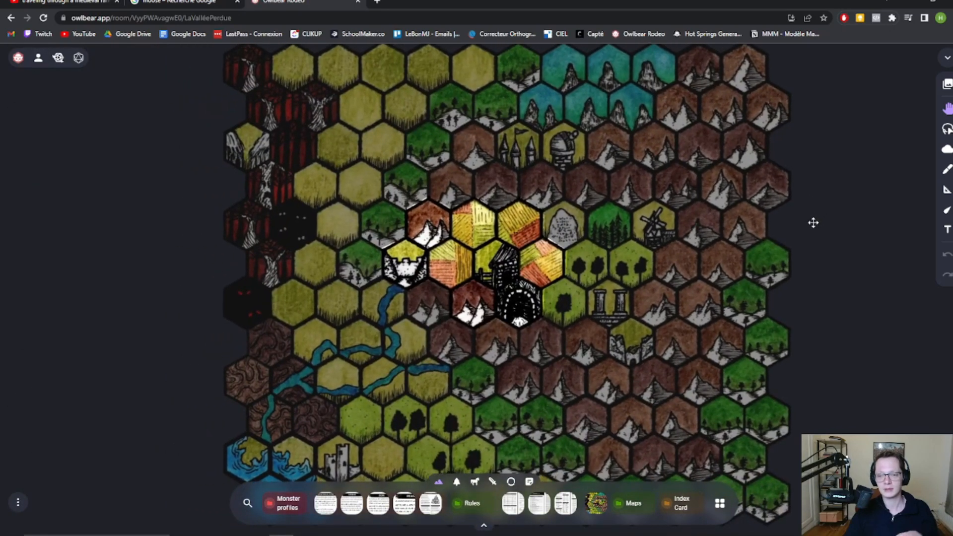
scroll(811, 231, down, 3)
scroll(811, 232, up, 2)
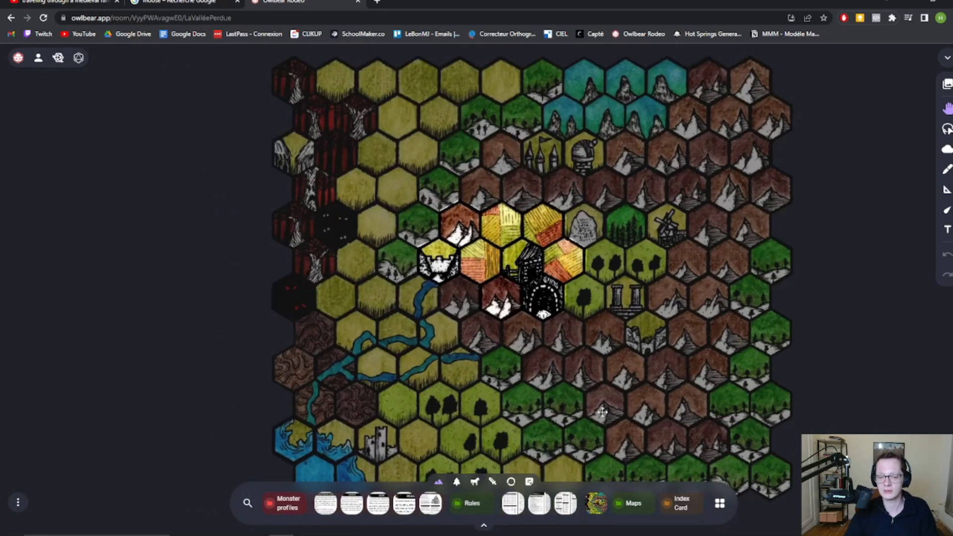
scroll(603, 412, up, 1)
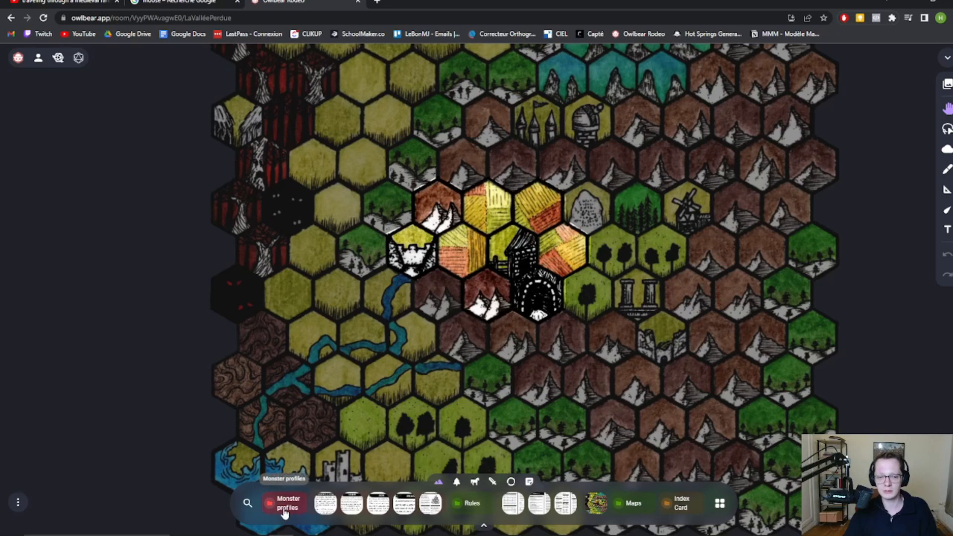
Step: Collapse the Monster profiles and Rules folders in the image dock, and check the contents of the Maps and Index Card folders
click(285, 511)
click(342, 505)
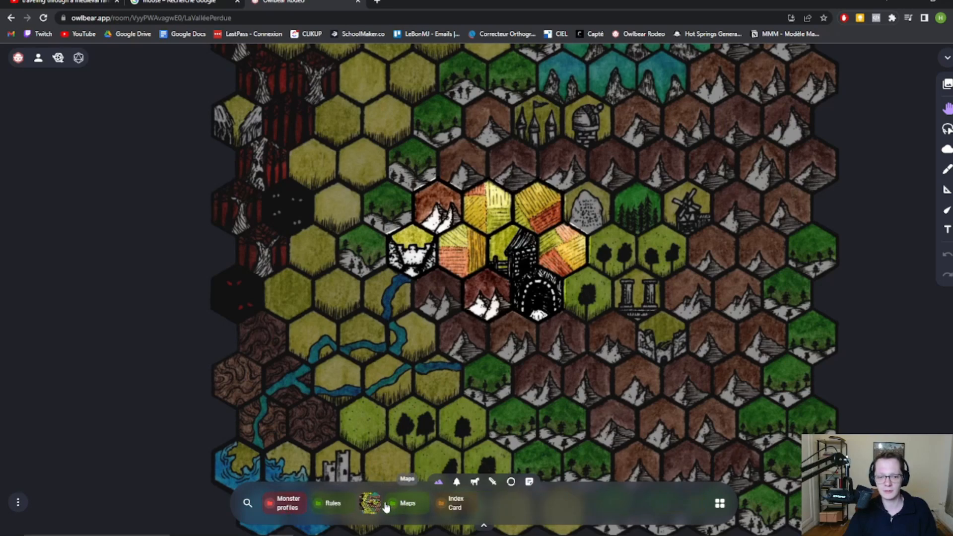
click(402, 504)
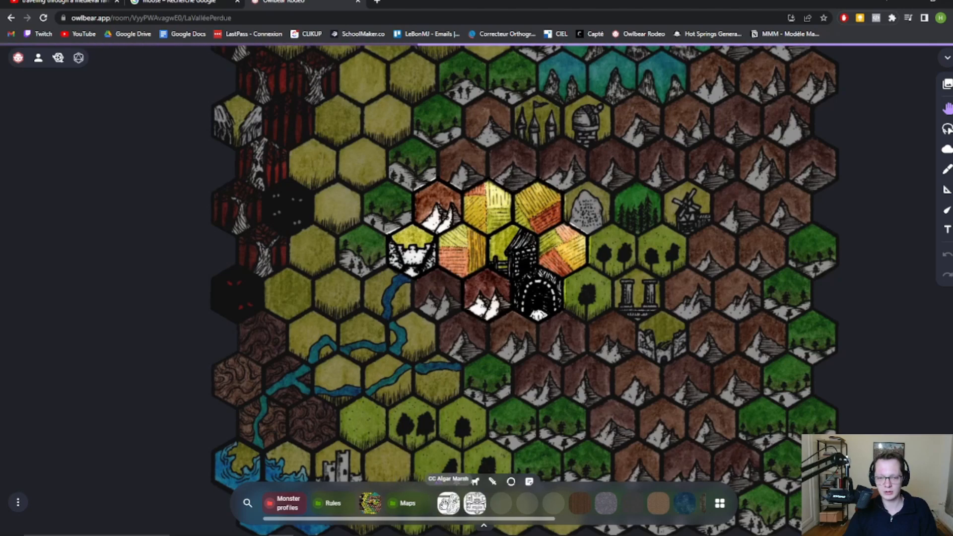
click(416, 510)
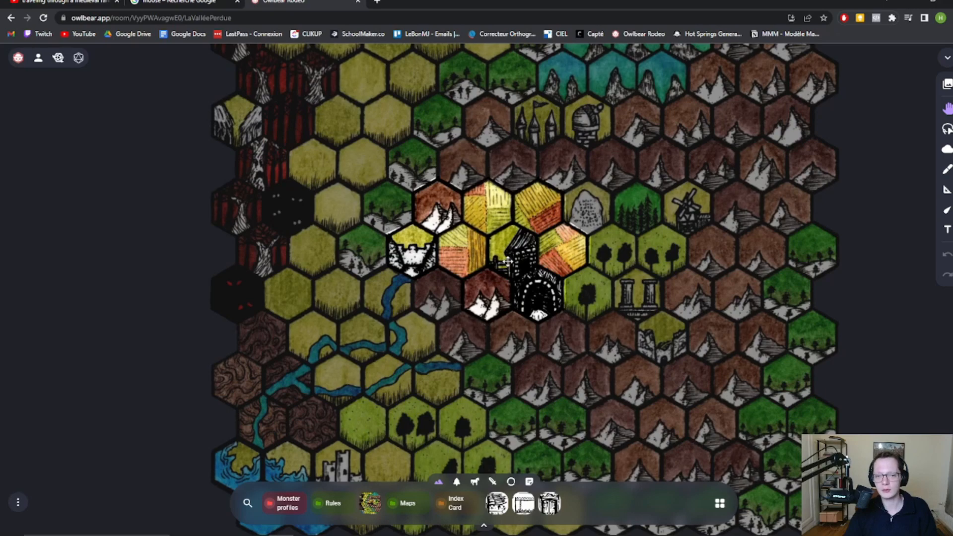
click(463, 503)
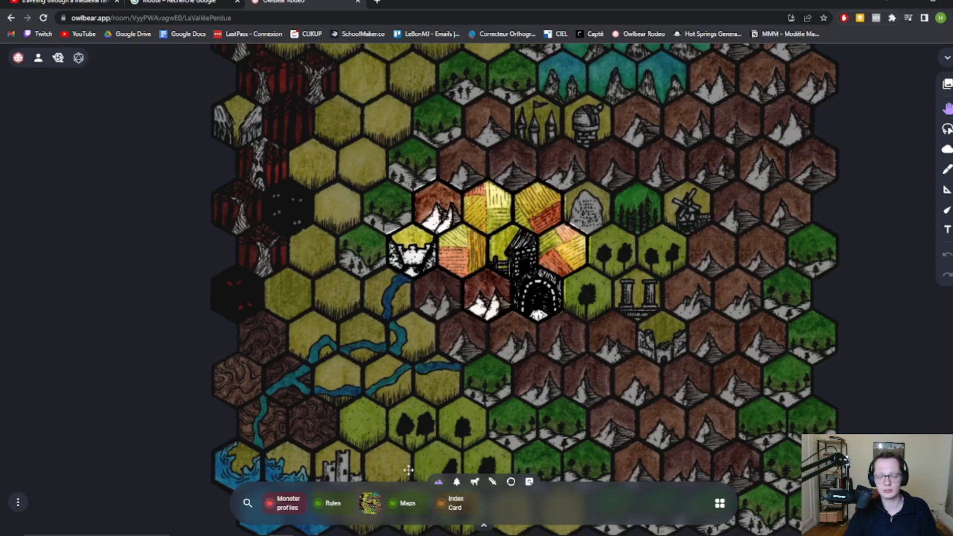
Step: Open the full image library, return to its top level and check the available image categories
click(720, 507)
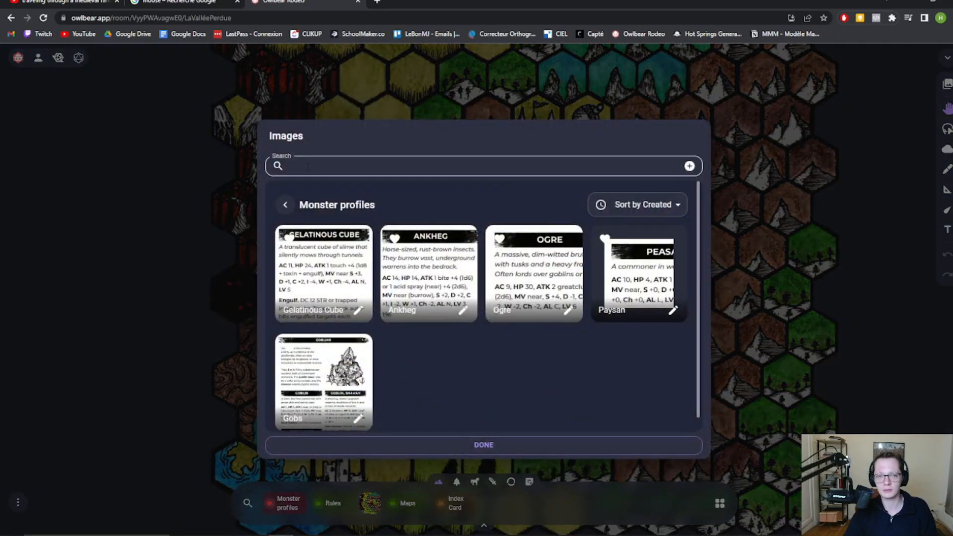
click(285, 206)
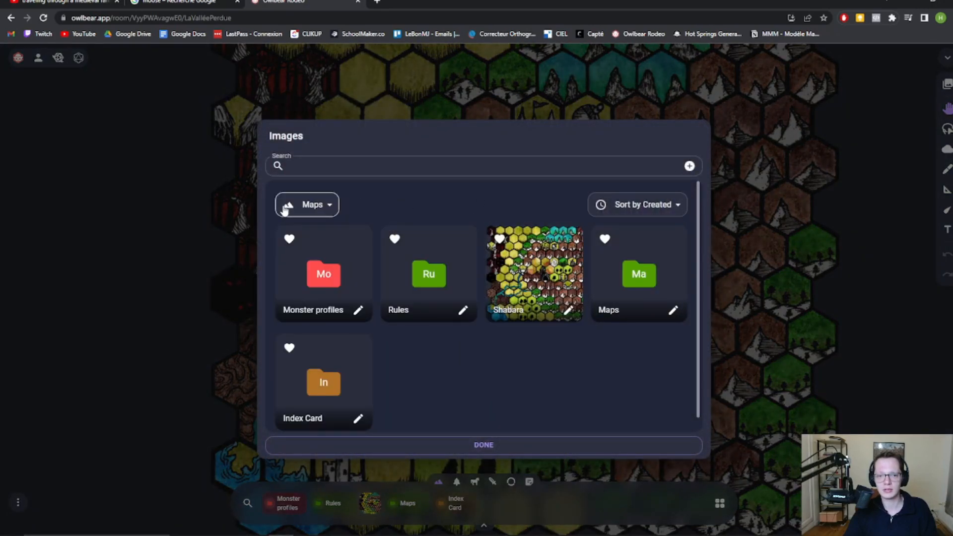
click(330, 208)
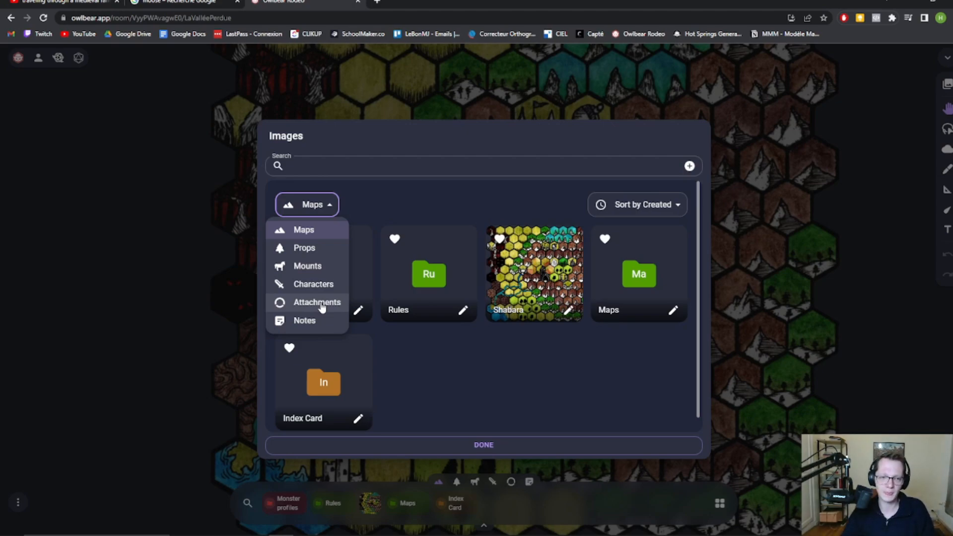
click(351, 256)
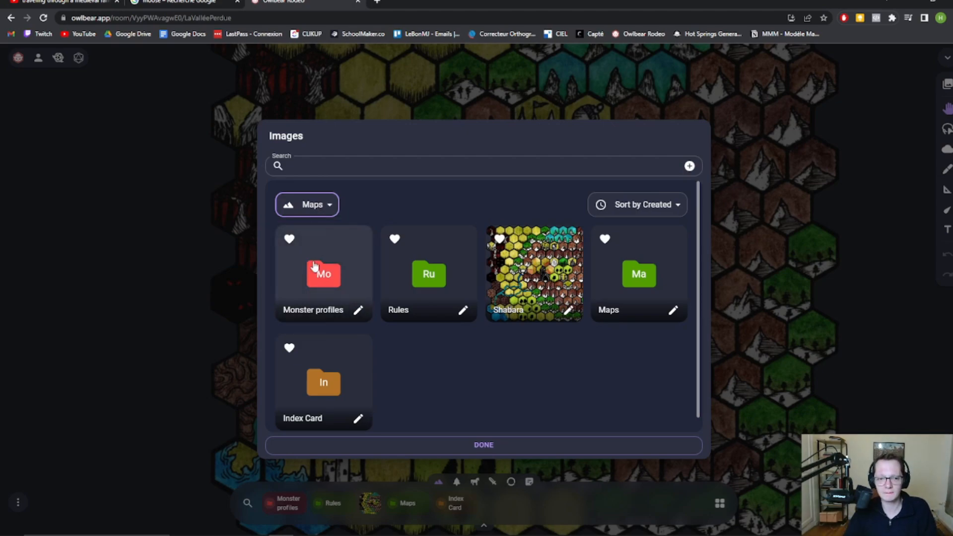
Step: Look through the contents of the Monster profiles and Rules folders in the image library
double_click(330, 272)
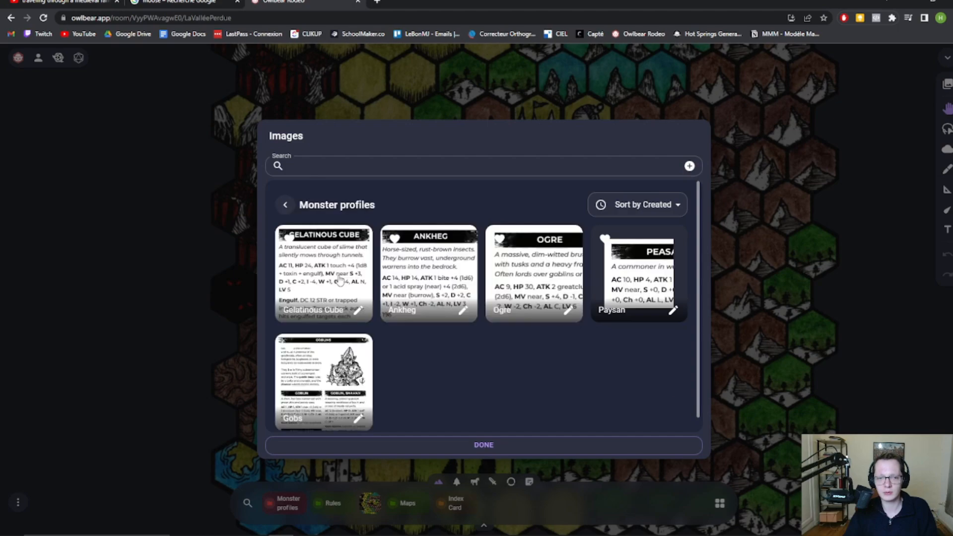
scroll(452, 281, down, 2)
scroll(454, 282, up, 2)
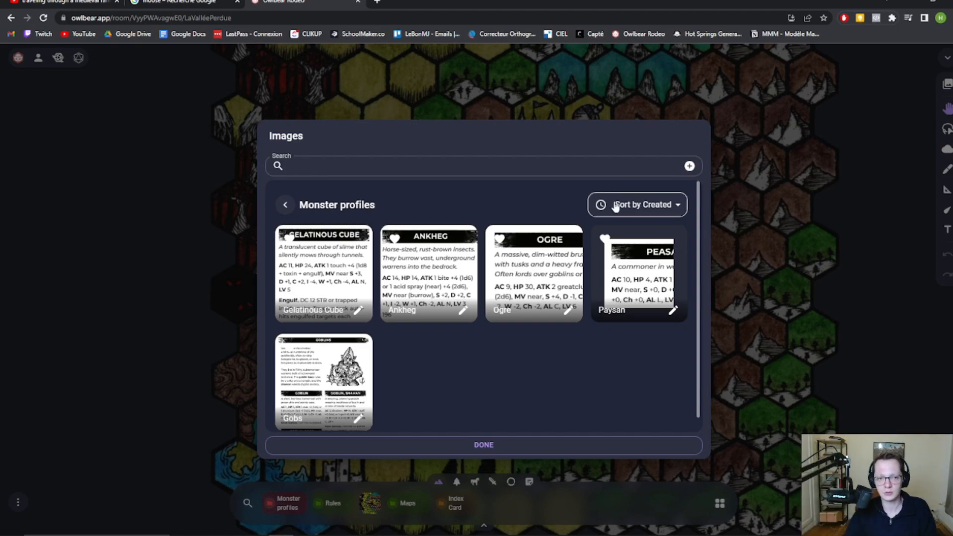
click(285, 205)
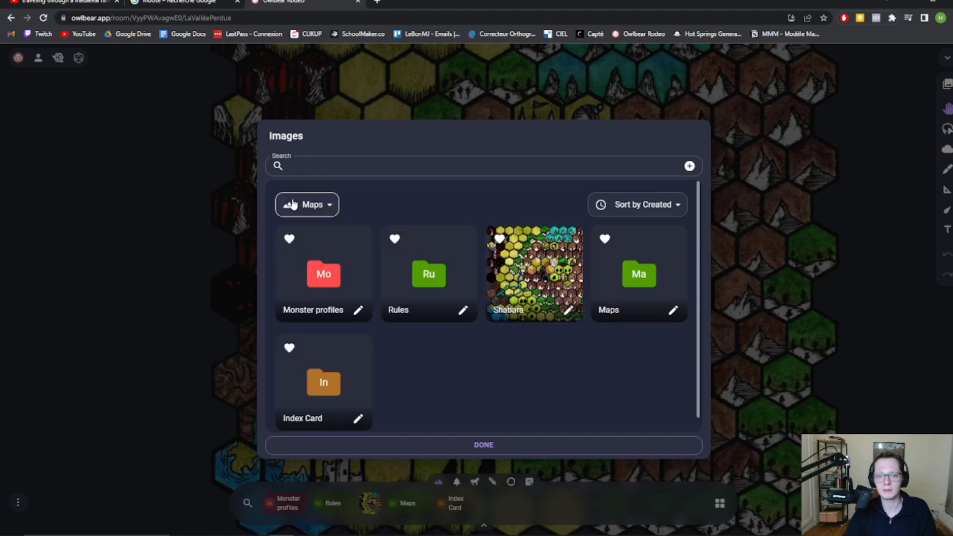
click(429, 284)
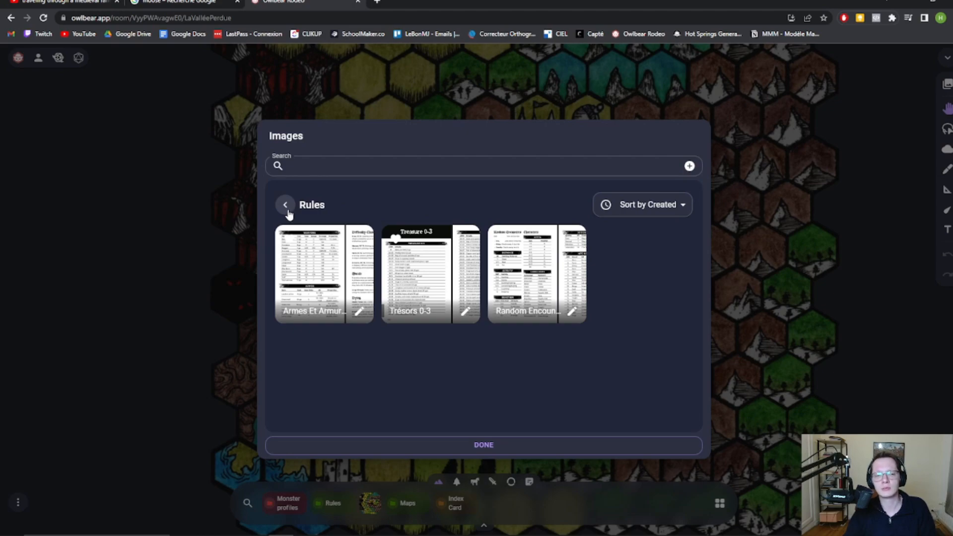
click(286, 205)
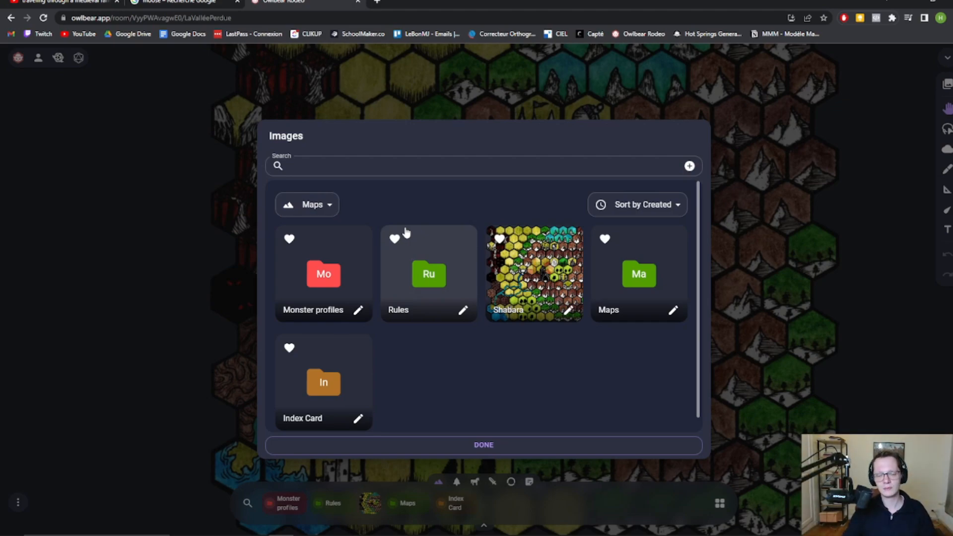
scroll(323, 375, down, 1)
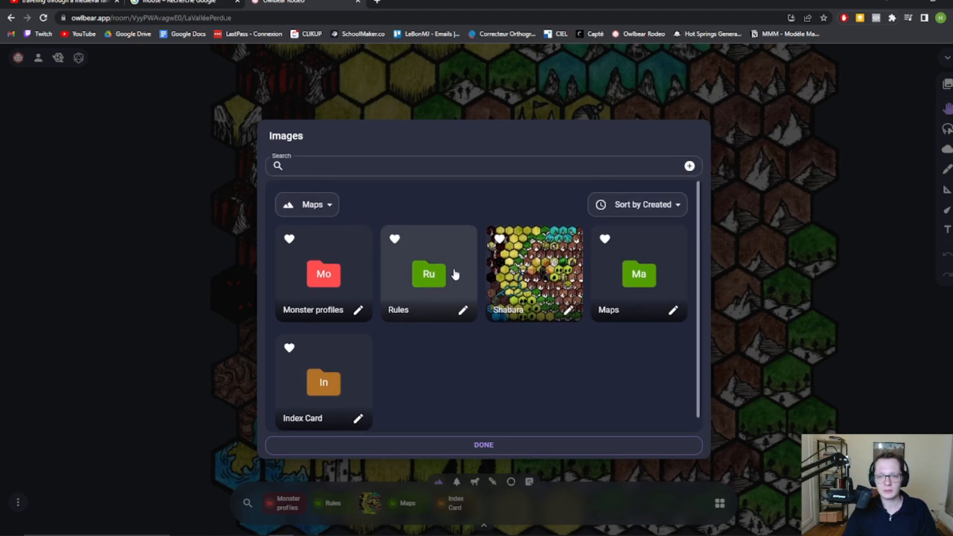
Step: Switch the image library to the Characters category, browse its folders and tokens, and close the library
click(321, 193)
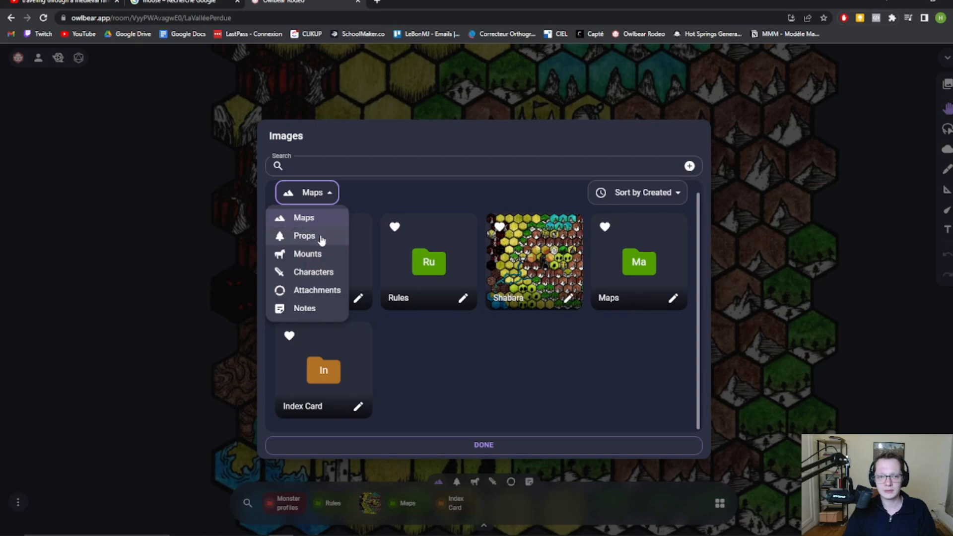
click(326, 274)
scroll(432, 205, down, 15)
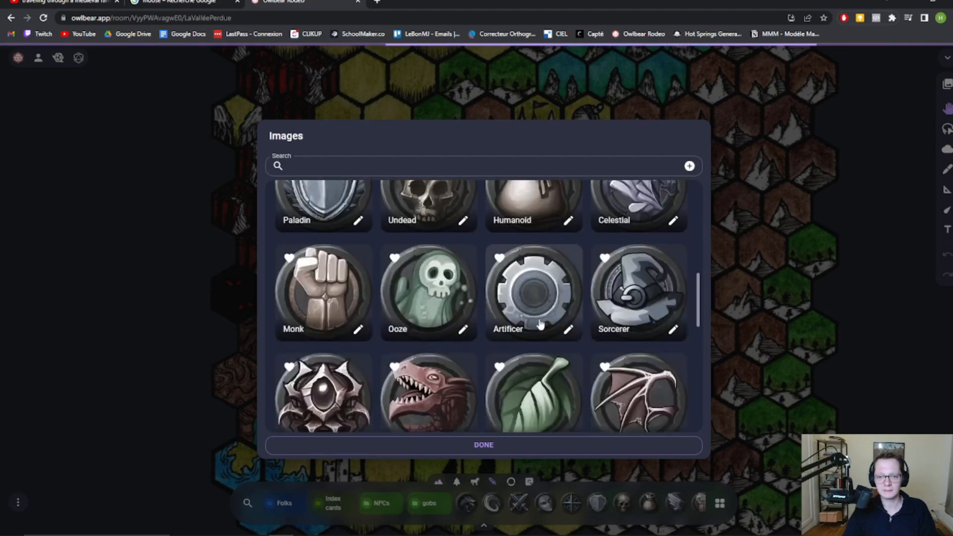
scroll(526, 370, down, 2)
scroll(526, 368, up, 8)
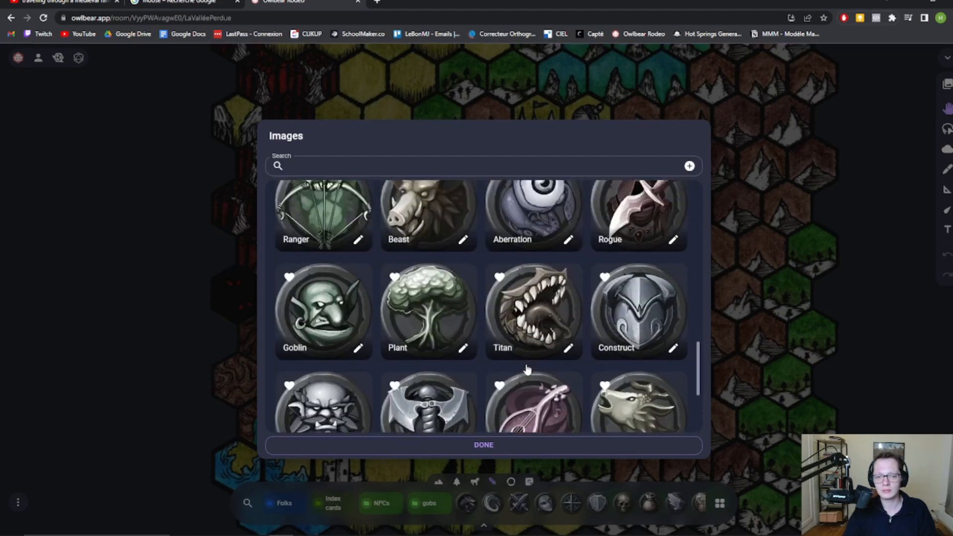
scroll(528, 369, up, 10)
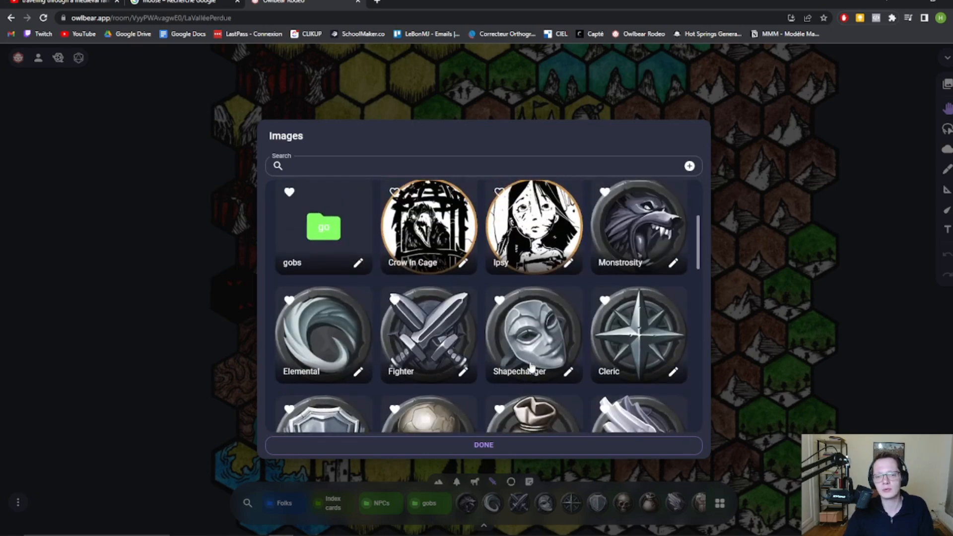
scroll(539, 354, down, 3)
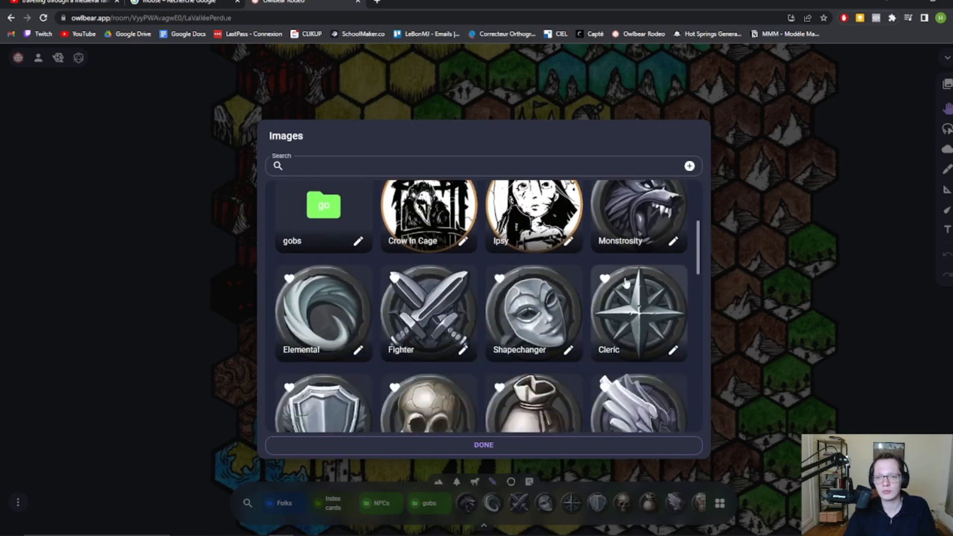
scroll(616, 318, up, 2)
scroll(619, 316, down, 3)
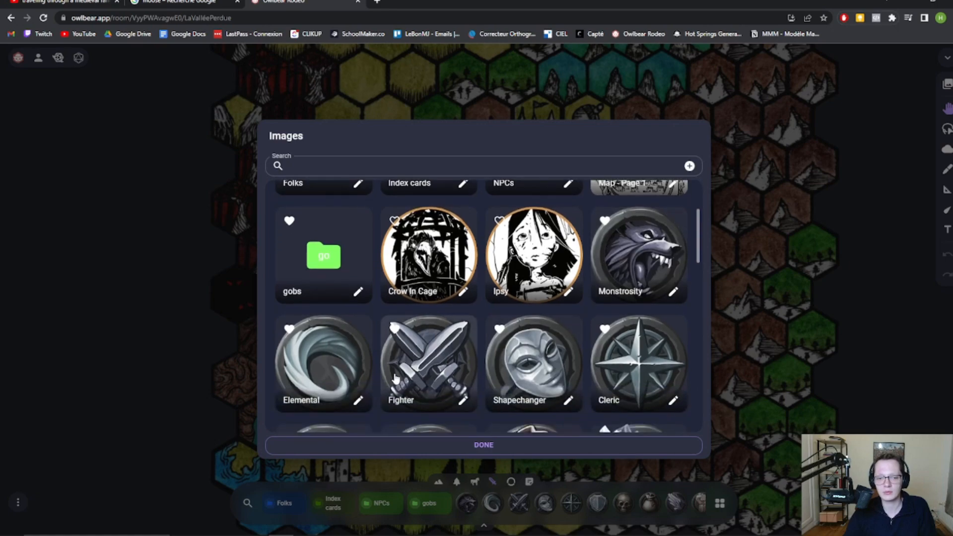
scroll(433, 313, down, 2)
scroll(461, 320, up, 6)
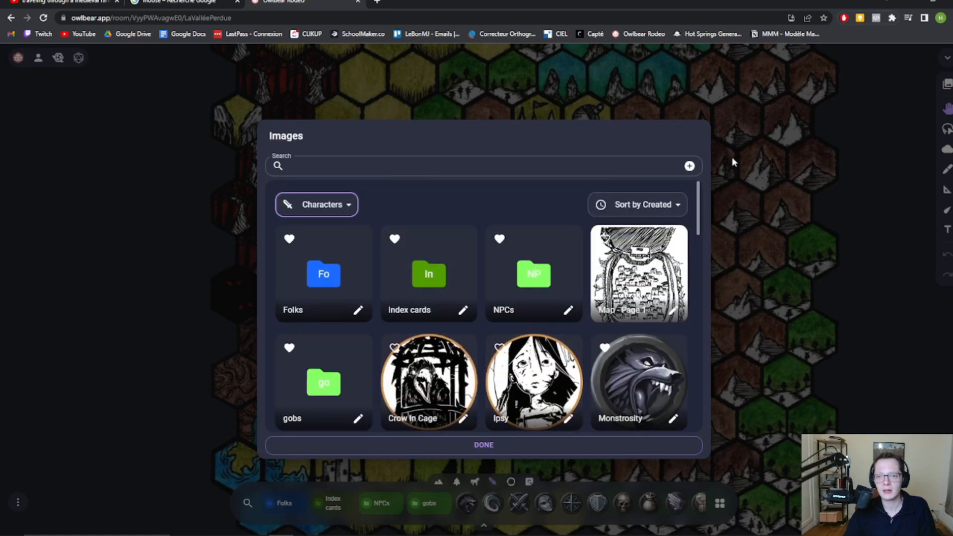
click(866, 142)
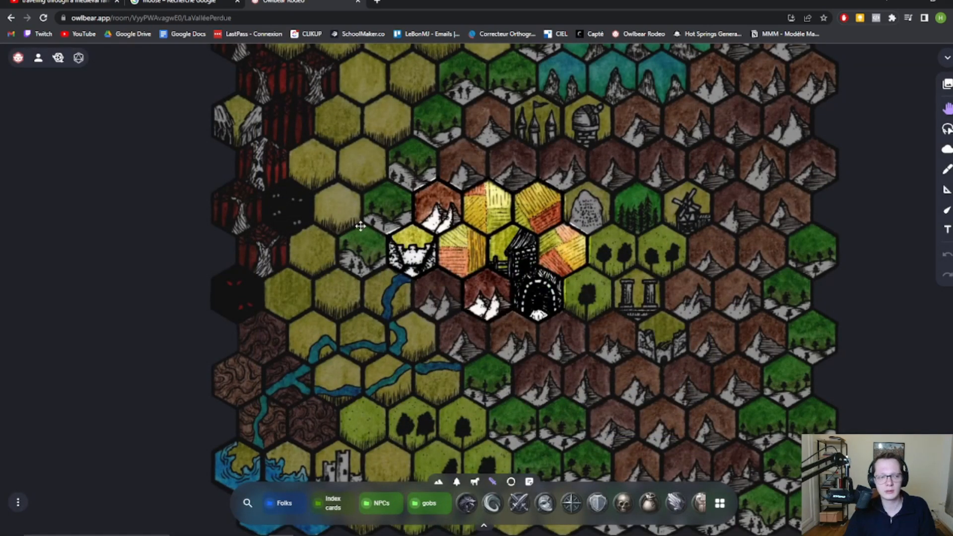
Step: Leave the room for the account profile page and look over its rooms and starter sets
click(19, 58)
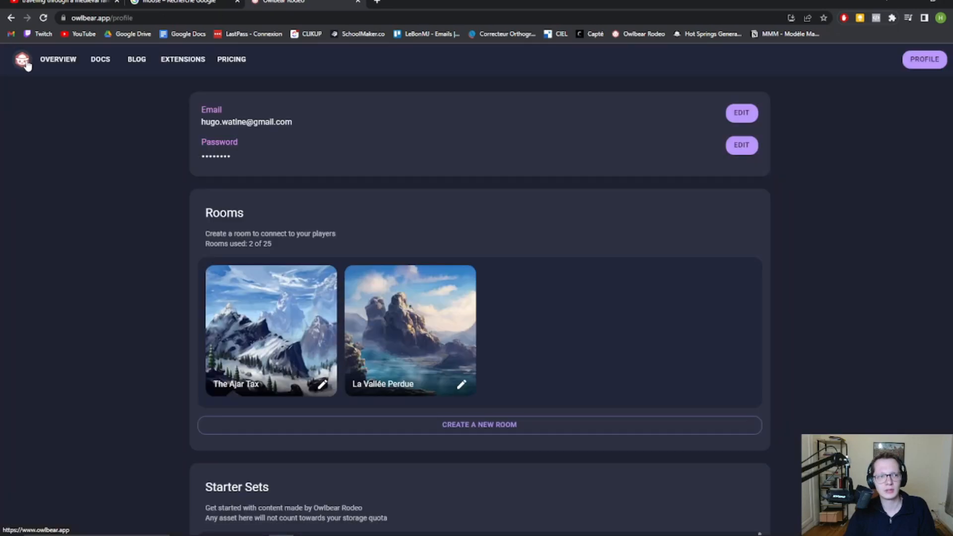
scroll(371, 326, down, 3)
scroll(492, 343, up, 4)
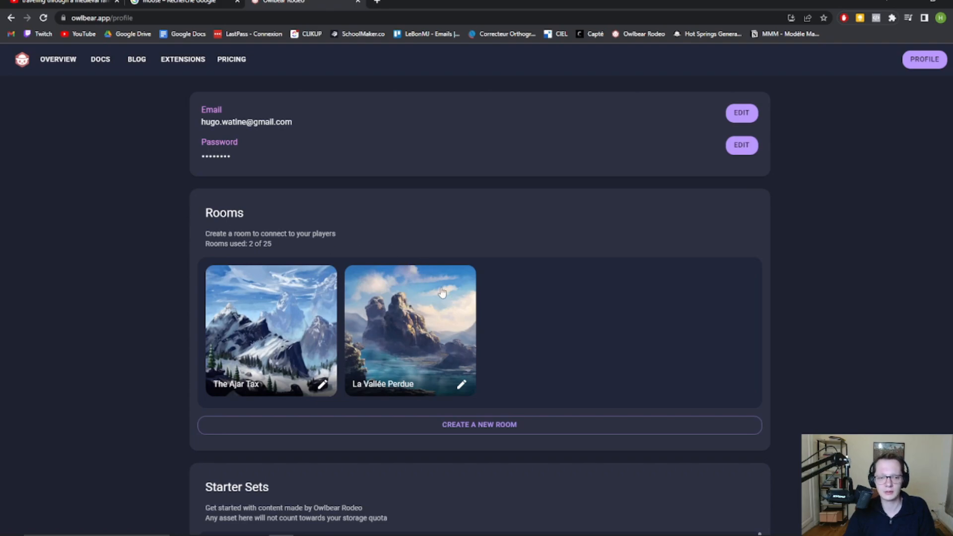
scroll(442, 296, down, 5)
scroll(437, 309, up, 5)
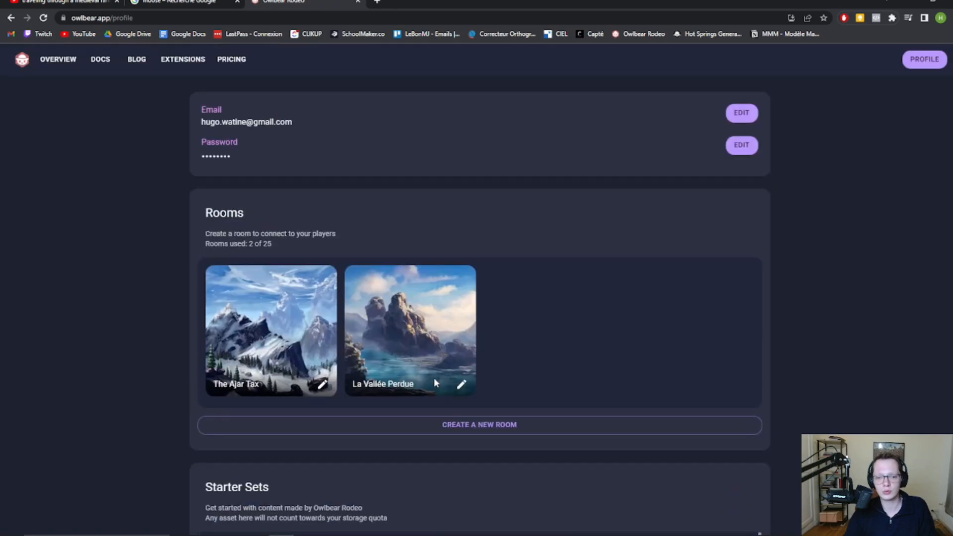
scroll(434, 378, down, 5)
scroll(434, 382, up, 5)
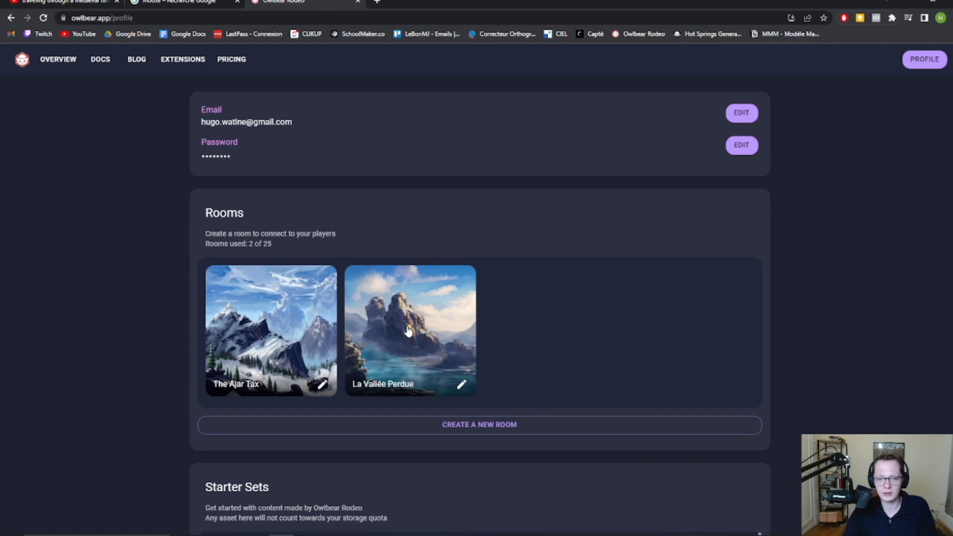
Step: Reopen the La Vallée Perdue room and copy the invite link for players
click(408, 331)
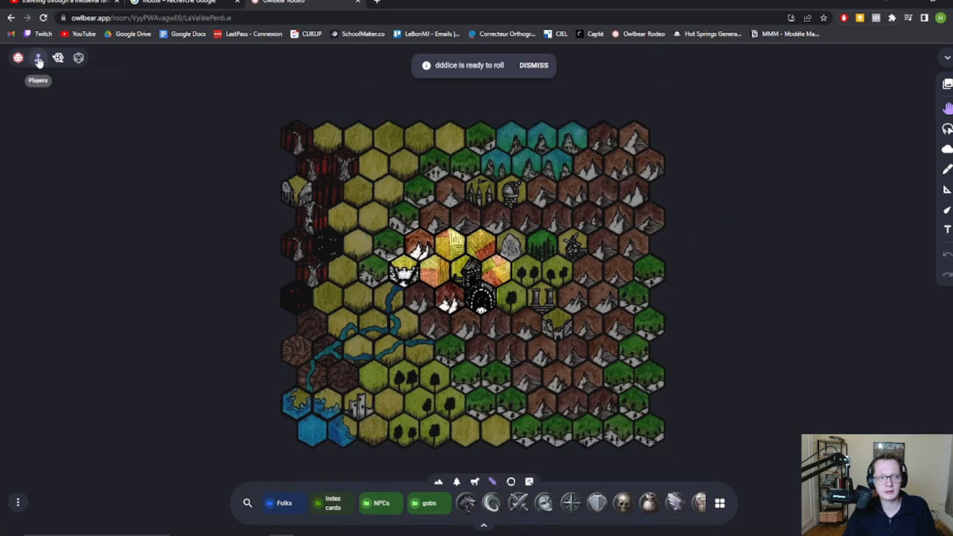
click(39, 60)
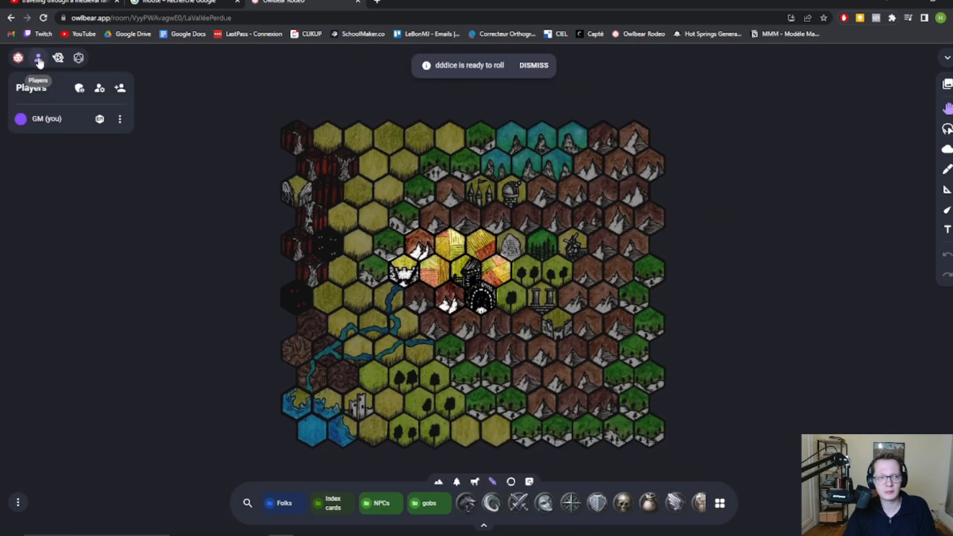
click(119, 90)
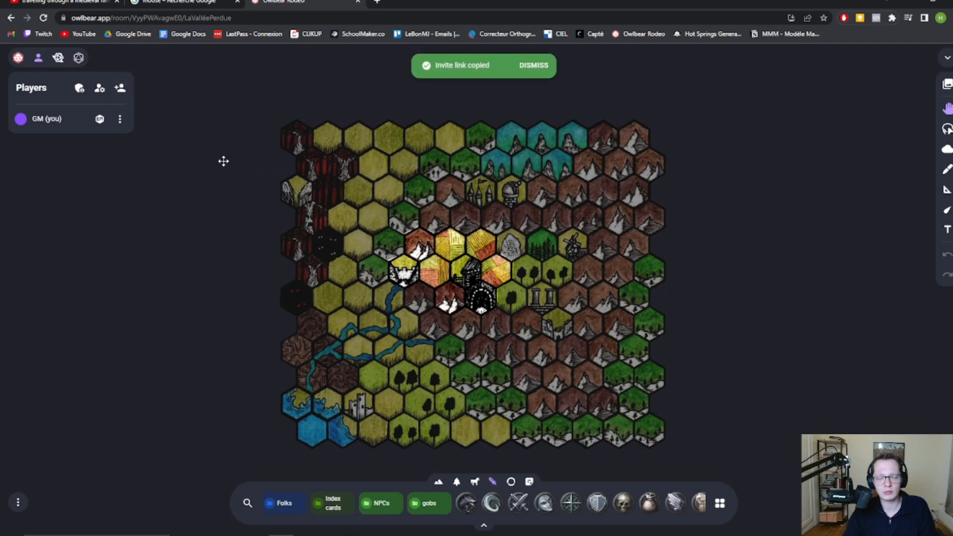
scroll(334, 291, up, 2)
scroll(406, 297, down, 2)
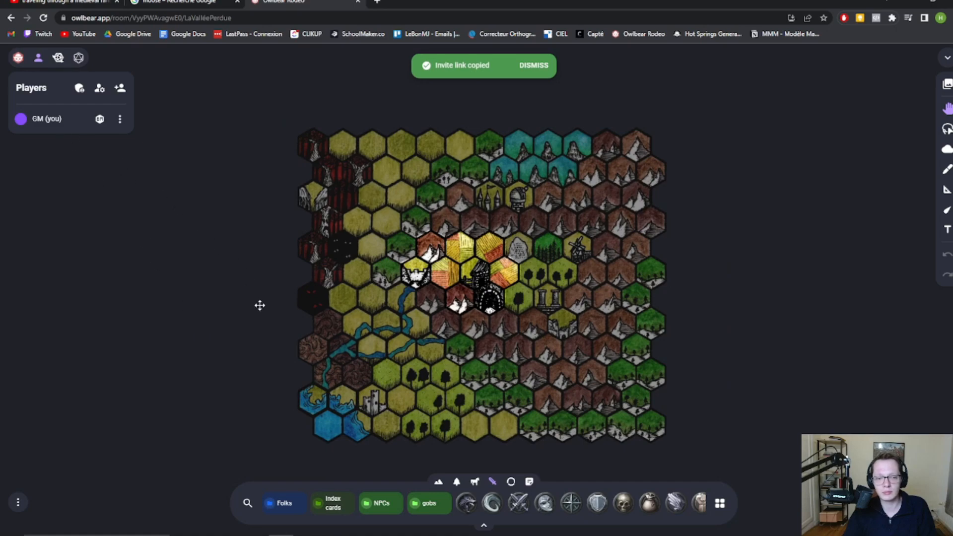
scroll(259, 305, up, 5)
drag(264, 315, 134, 273)
scroll(213, 266, down, 4)
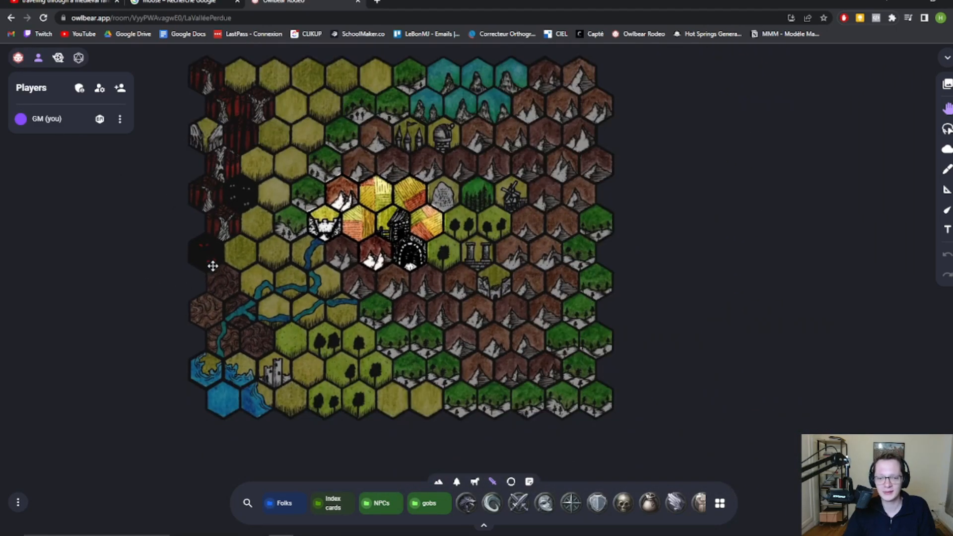
scroll(212, 266, up, 2)
Step: Show the Maps category in the image dock and open the Le puit d'Ipsy scene
click(437, 484)
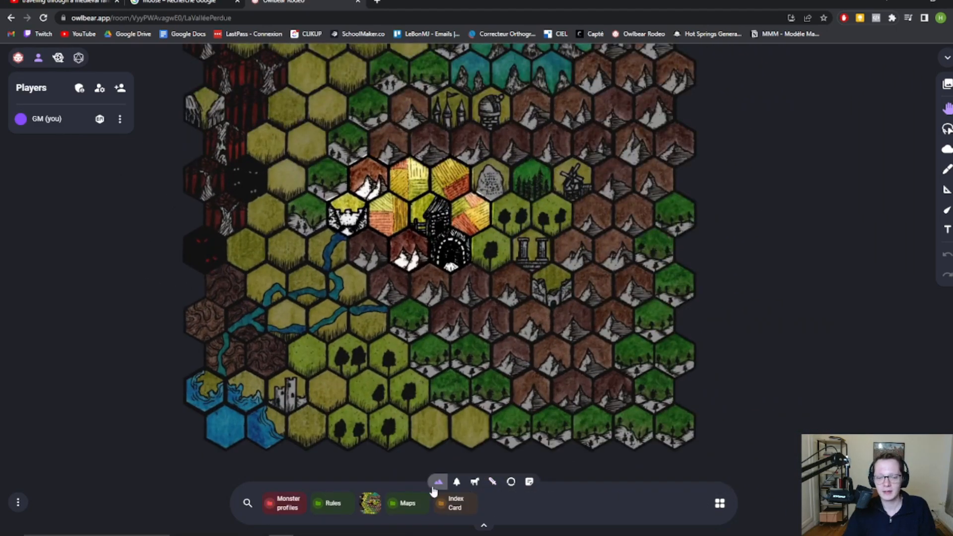
click(947, 85)
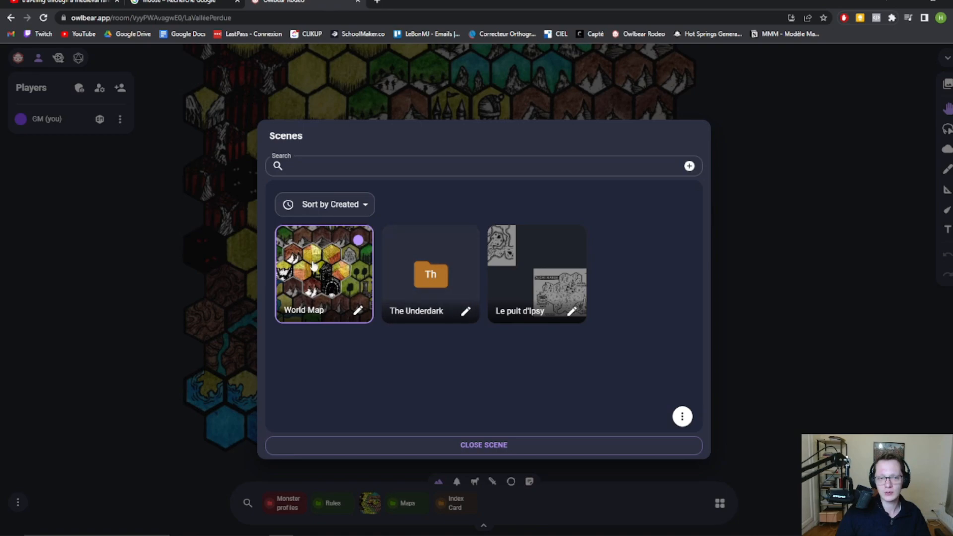
click(530, 281)
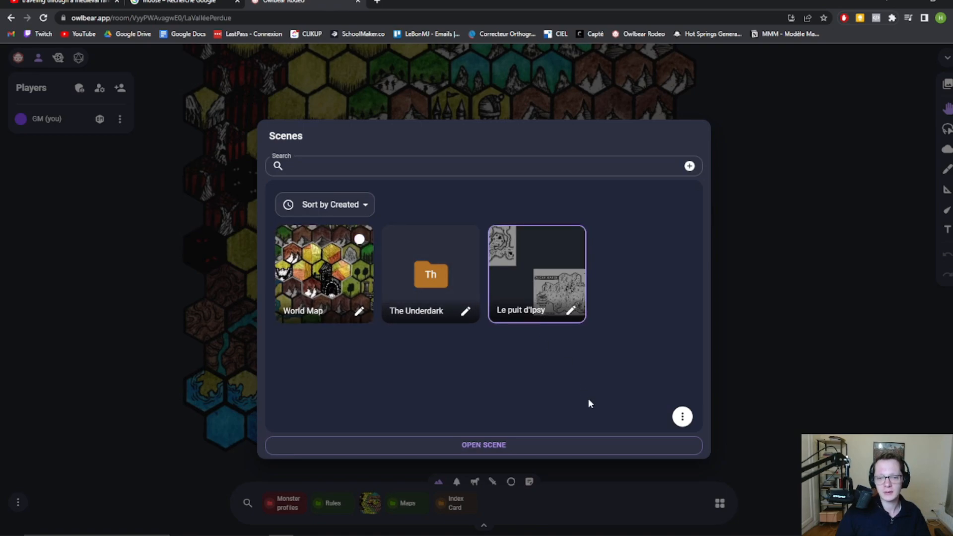
click(571, 444)
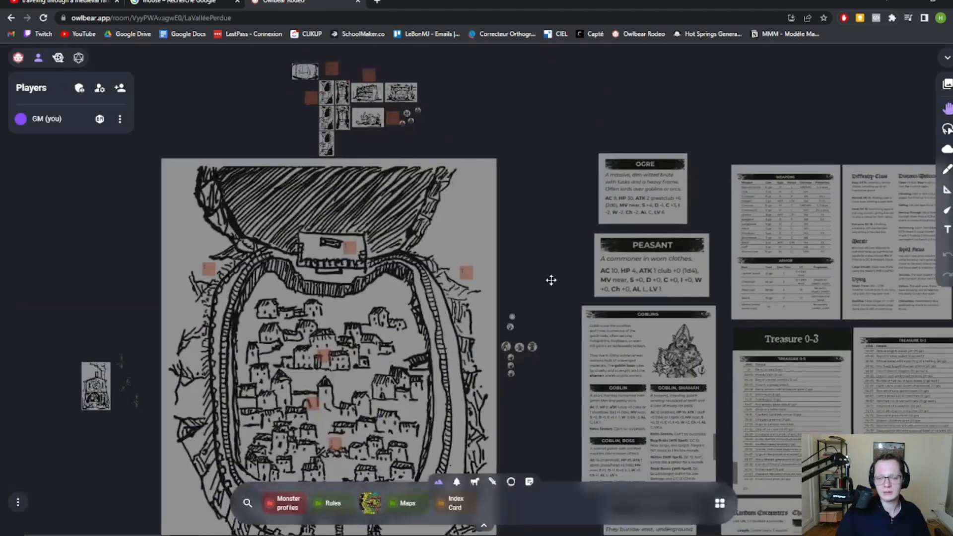
Step: Nudge the leftmost large goblin token slightly up and to the left in the area beside the town map
scroll(539, 356, up, 10)
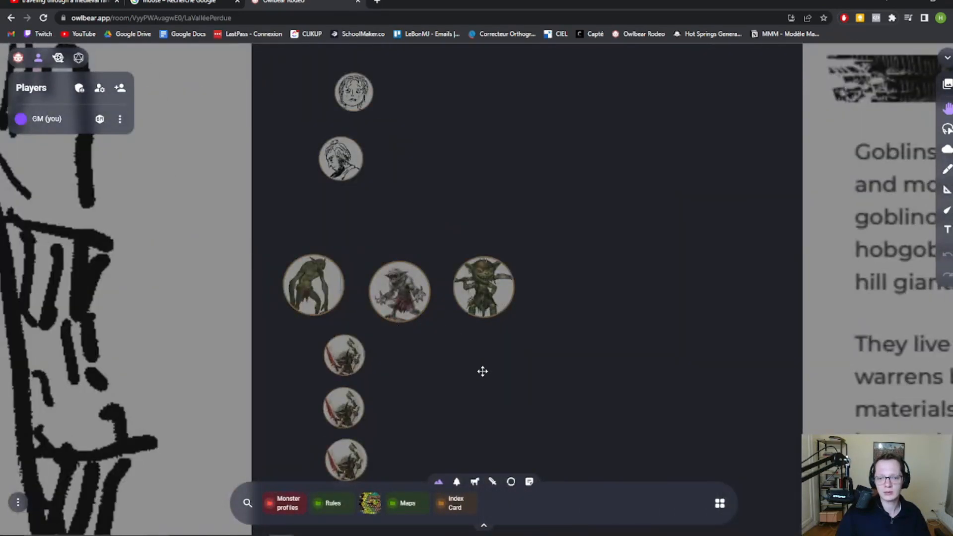
drag(483, 371, 770, 301)
click(616, 218)
mouse_move(611, 218)
mouse_down()
mouse_move(279, 258)
mouse_move(597, 246)
mouse_move(607, 205)
mouse_up()
drag(579, 315, 790, 321)
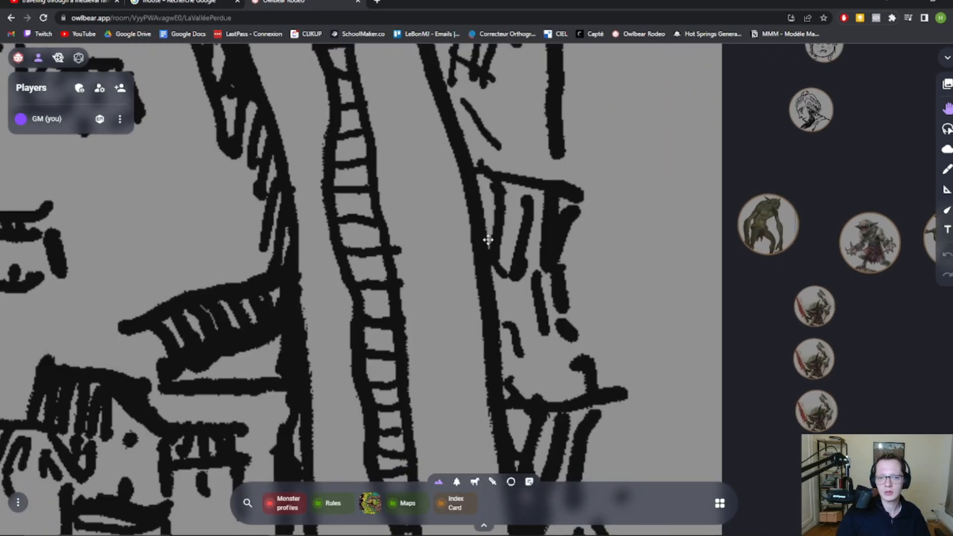
Step: Bring up the Fog tool's options for the town scene and try its visibility option
click(947, 149)
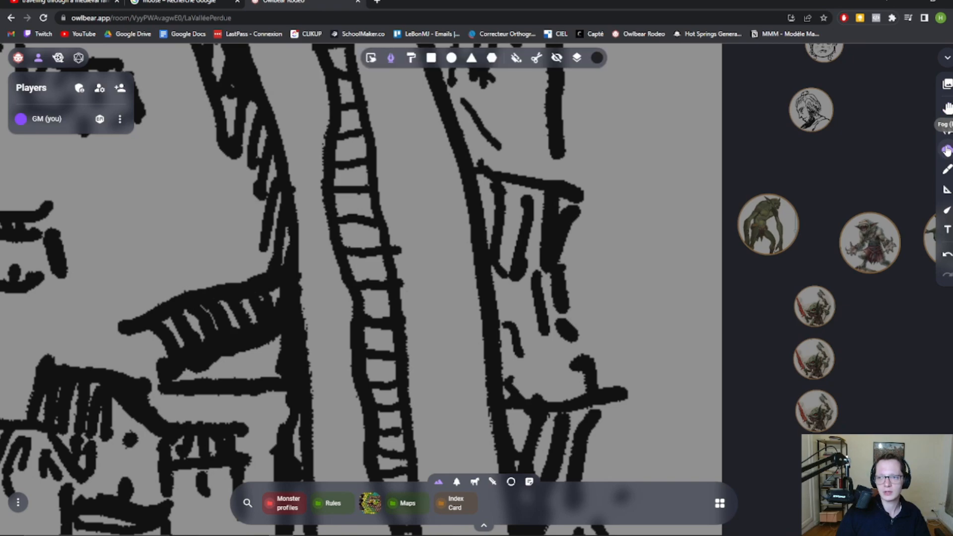
scroll(572, 98, down, 10)
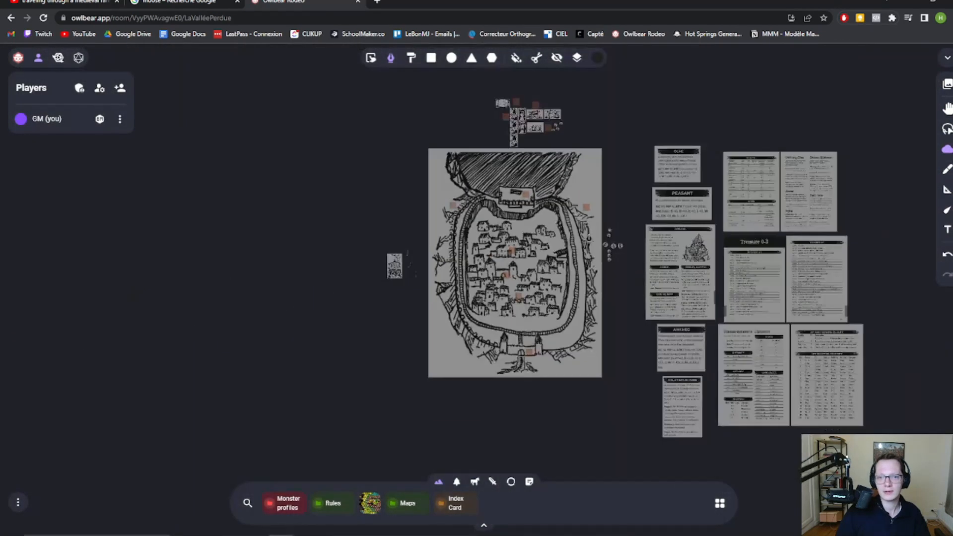
click(556, 59)
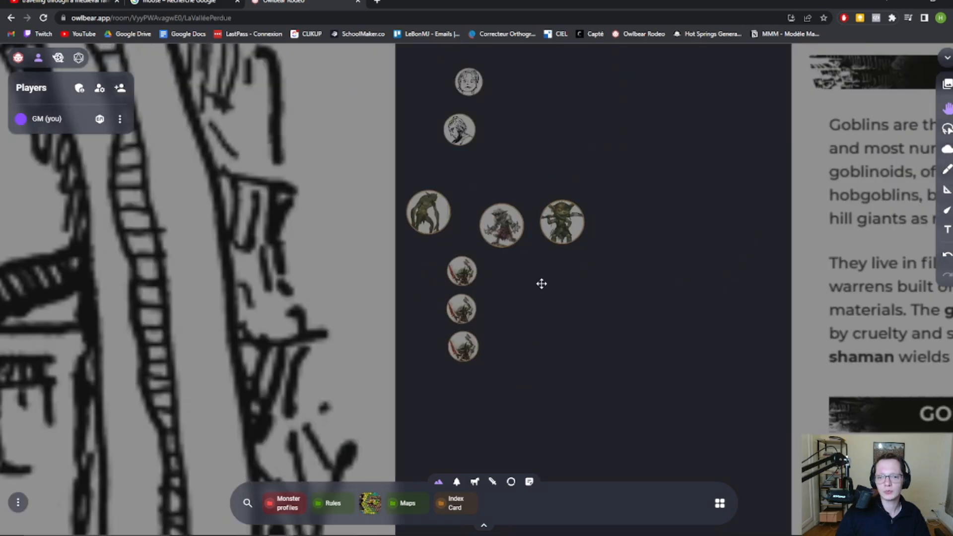
Step: Duplicate the Special Gob token and place the copies near the original beside the town map
click(562, 222)
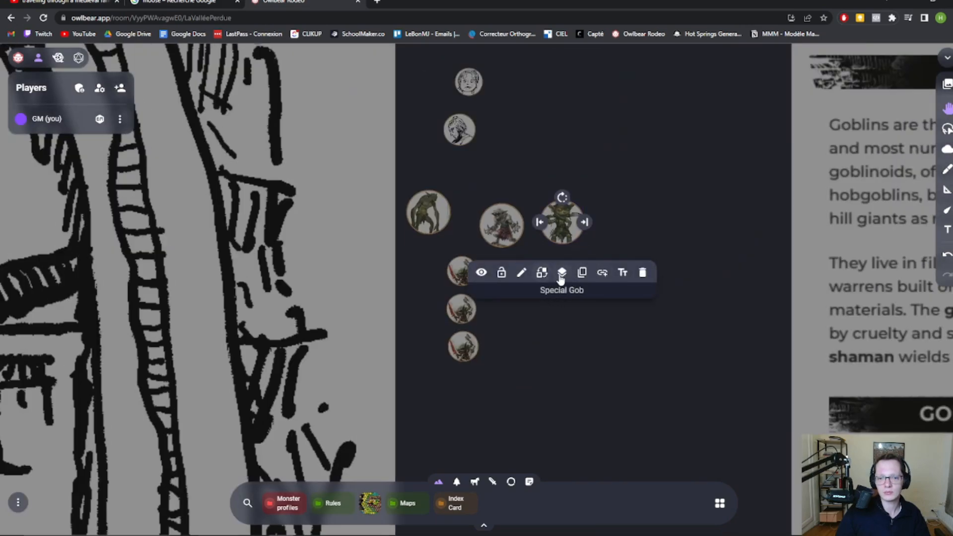
click(583, 273)
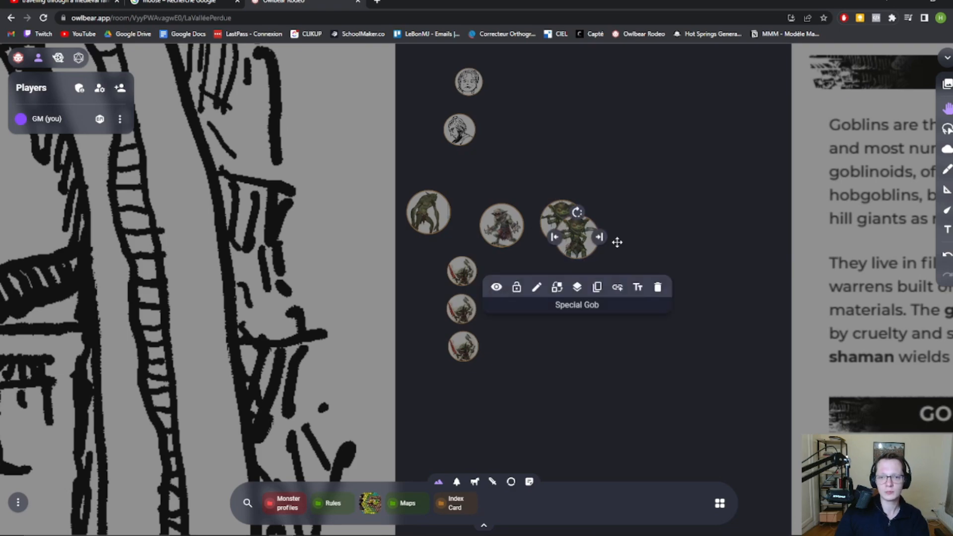
drag(585, 251, 567, 295)
Step: Examine the monster profiles and the rules reference pages placed beside the town map
scroll(564, 251, down, 4)
scroll(566, 234, down, 3)
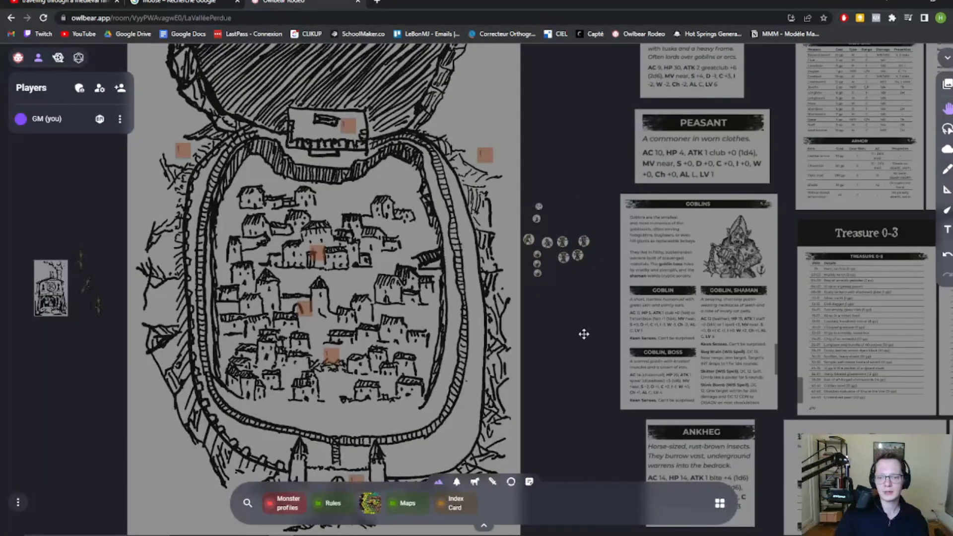
scroll(586, 318, down, 3)
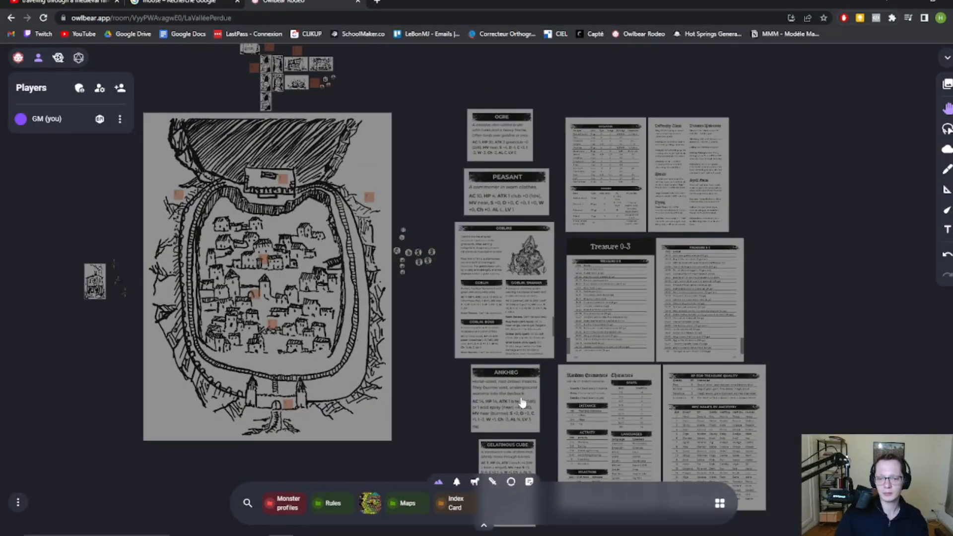
scroll(634, 344, up, 5)
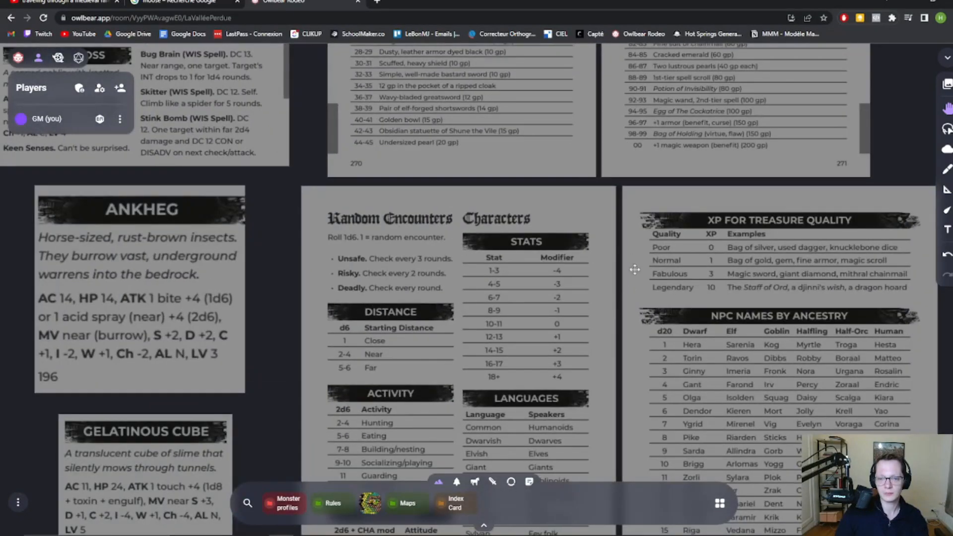
drag(625, 230, 553, 475)
drag(430, 249, 517, 348)
drag(590, 218, 579, 416)
drag(594, 235, 614, 341)
scroll(568, 368, down, 6)
drag(610, 424, 638, 182)
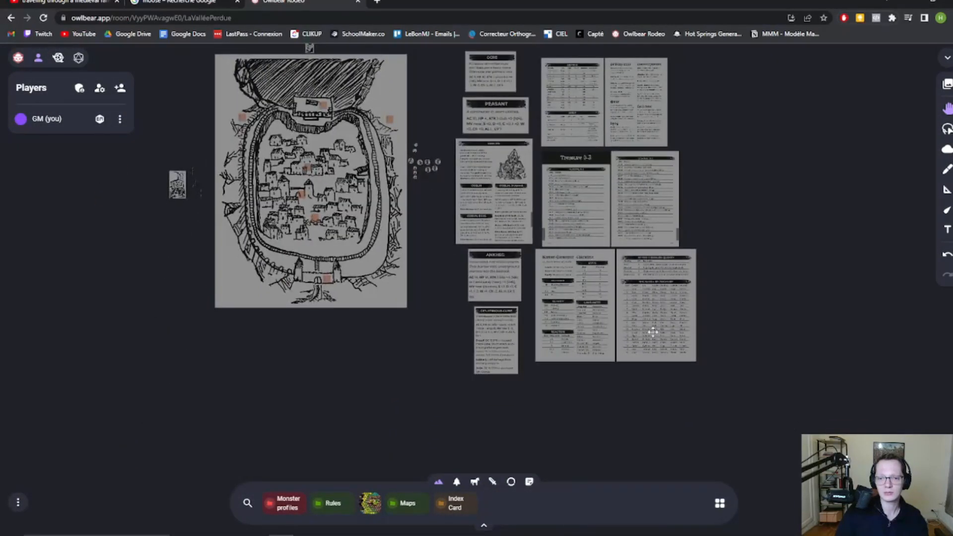
scroll(653, 333, up, 6)
drag(532, 273, 678, 340)
drag(563, 304, 798, 353)
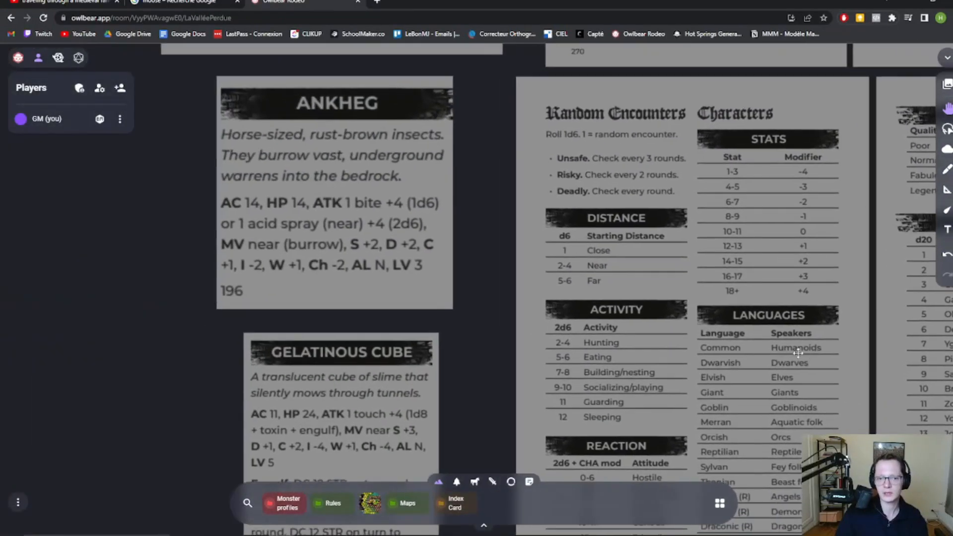
scroll(678, 394, down, 5)
drag(413, 415, 604, 470)
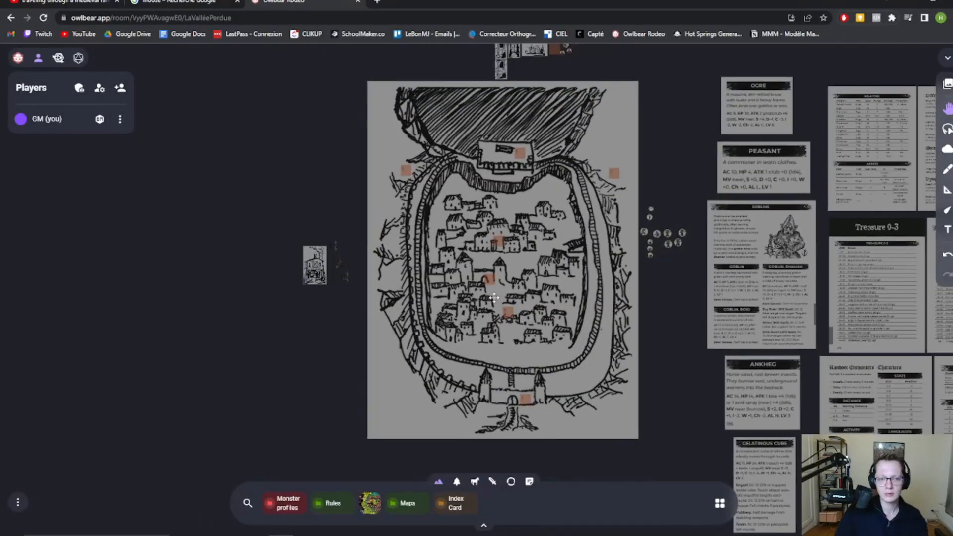
Step: Move the orange note 1 directly against the hanging platform illustration above the town map
drag(494, 298, 516, 434)
scroll(524, 293, up, 4)
drag(575, 217, 570, 360)
scroll(564, 348, up, 5)
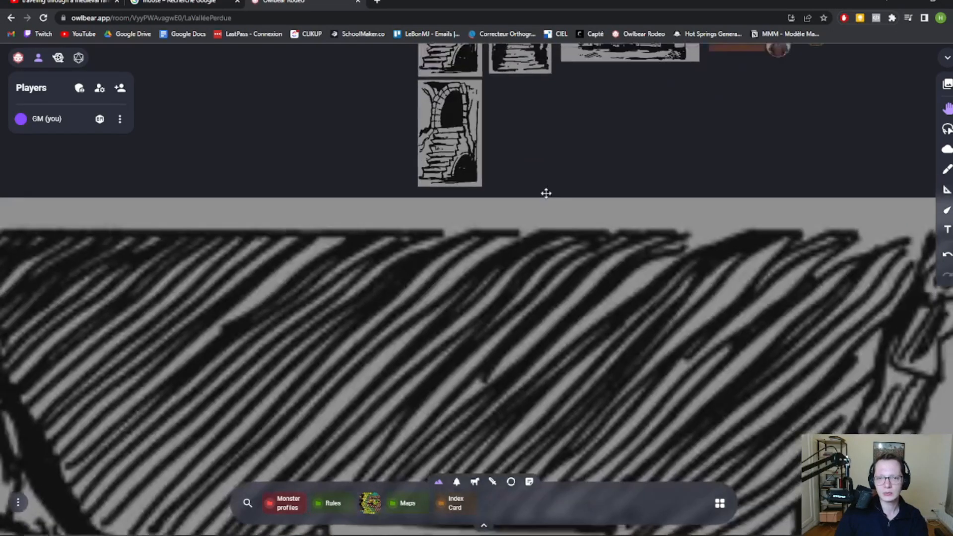
drag(544, 191, 567, 400)
drag(375, 187, 348, 356)
scroll(381, 299, up, 2)
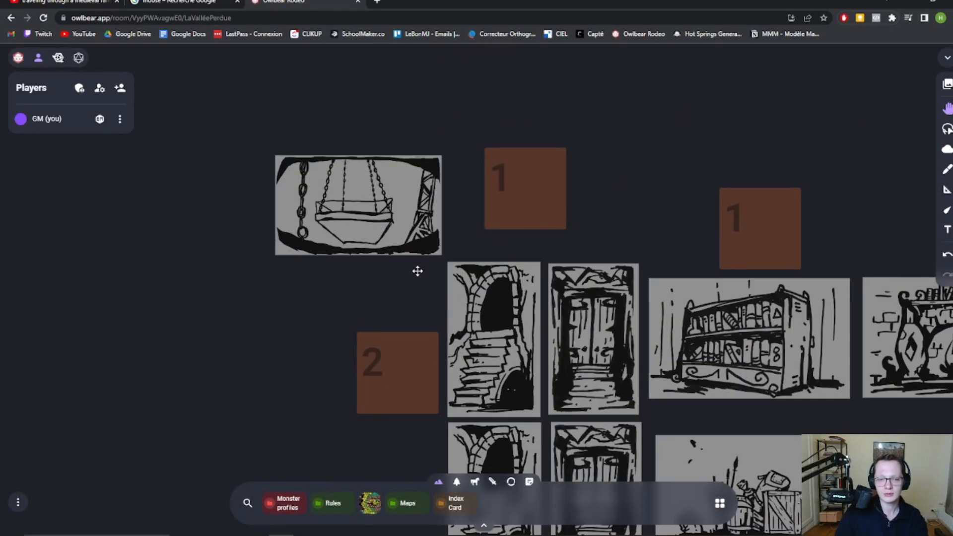
click(543, 193)
drag(542, 194, 508, 202)
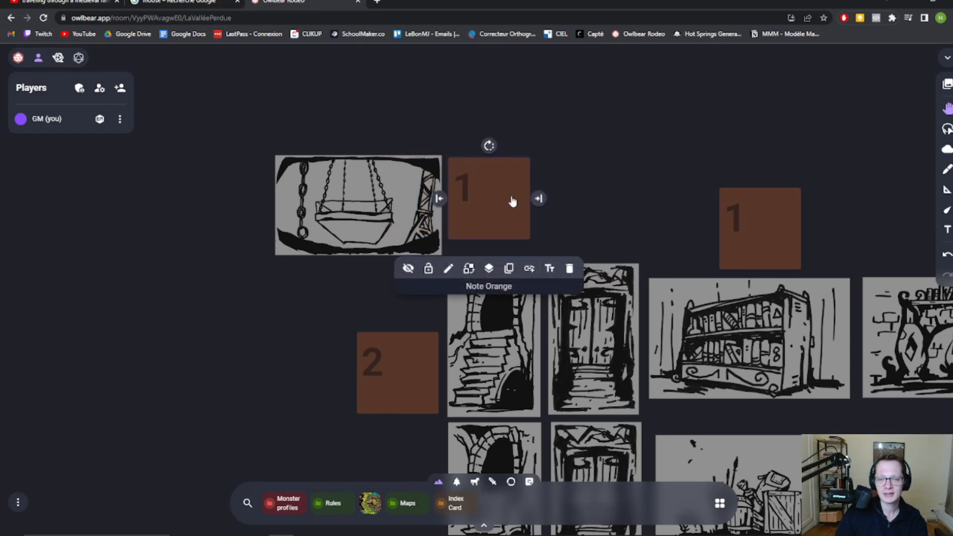
double_click(739, 222)
click(615, 207)
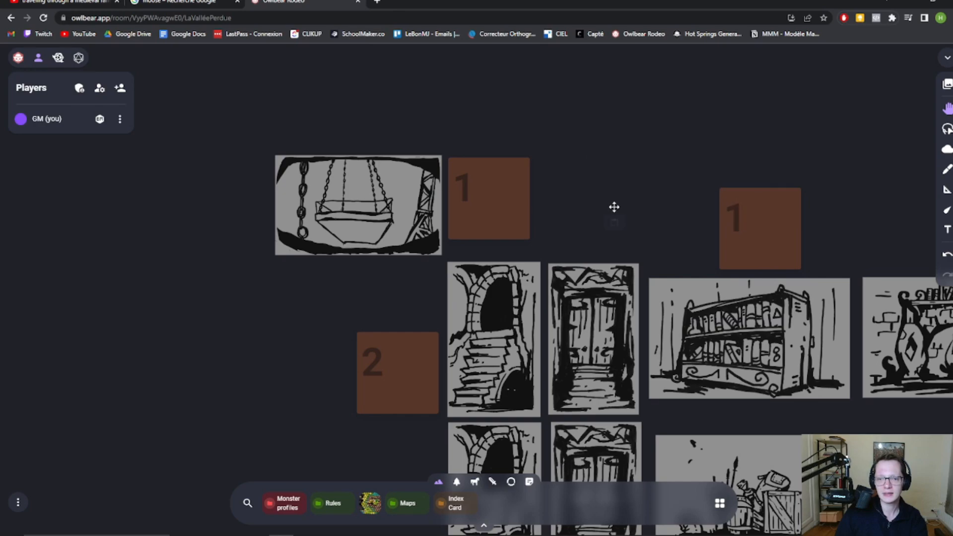
Step: Show and hide the orange note 1 beside the hanging platform illustration several times, leaving it hidden
click(471, 193)
click(407, 271)
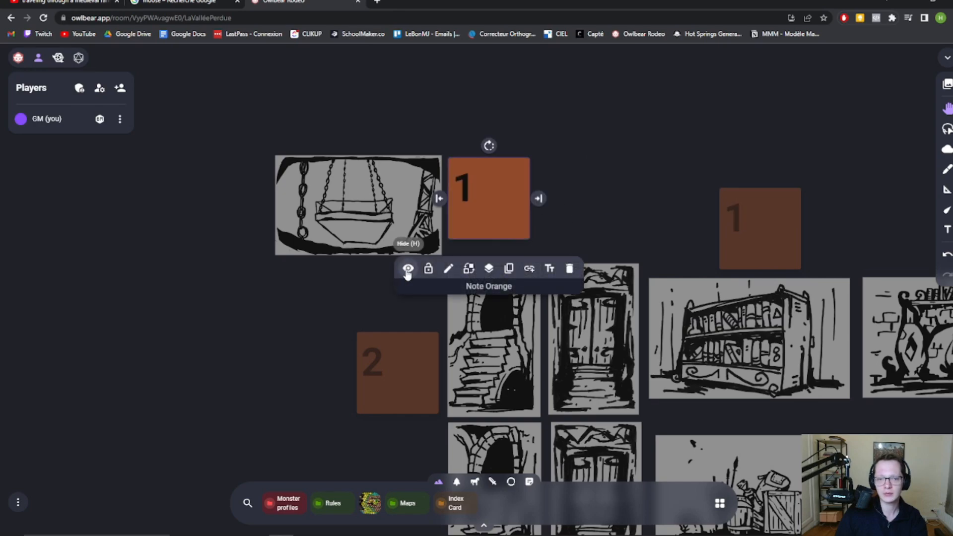
click(407, 270)
click(408, 271)
click(407, 270)
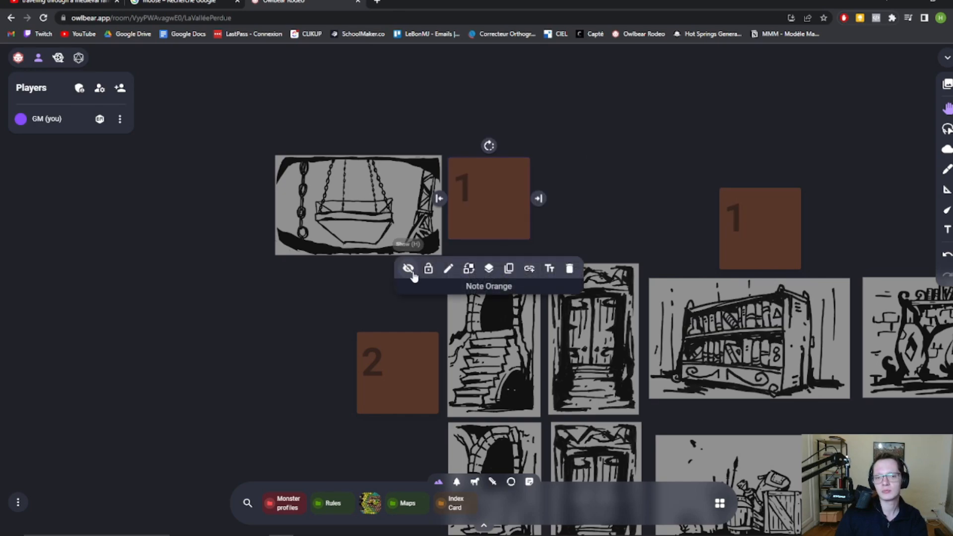
click(412, 273)
click(412, 272)
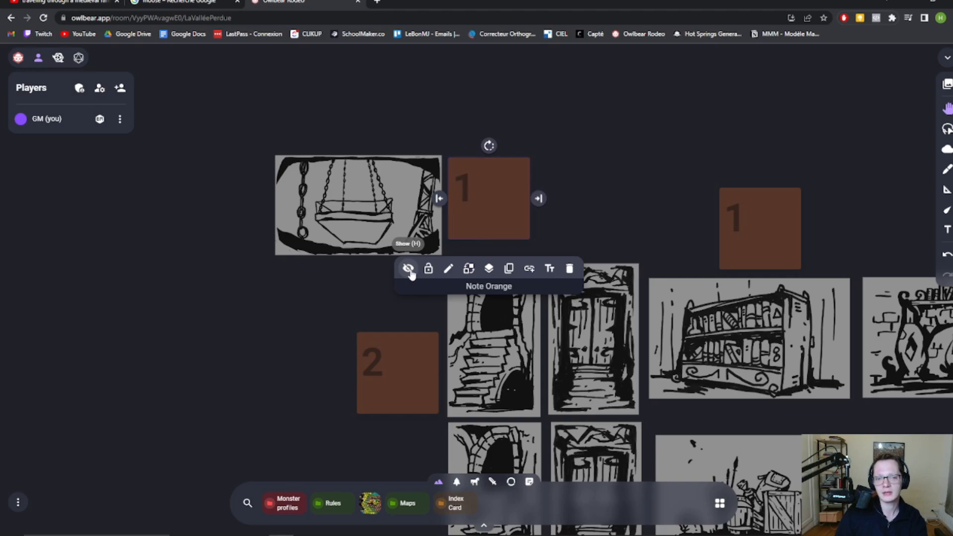
click(411, 273)
click(411, 273)
click(361, 304)
mouse_move(483, 202)
mouse_down()
mouse_move(398, 205)
mouse_move(474, 204)
mouse_up()
Step: Look over the scene's layout and read the Treasure 0-3 table among the rules pages
scroll(395, 307, down, 5)
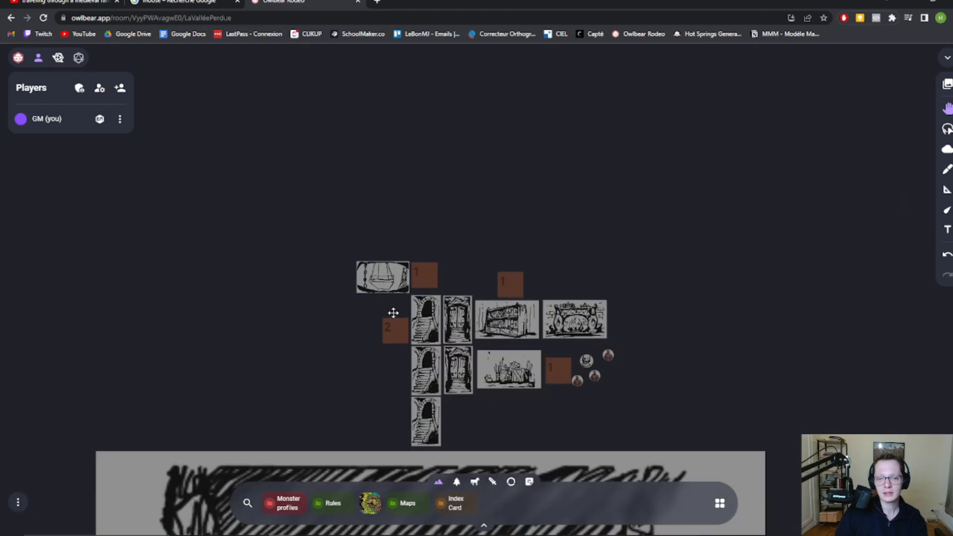
drag(336, 355, 220, 195)
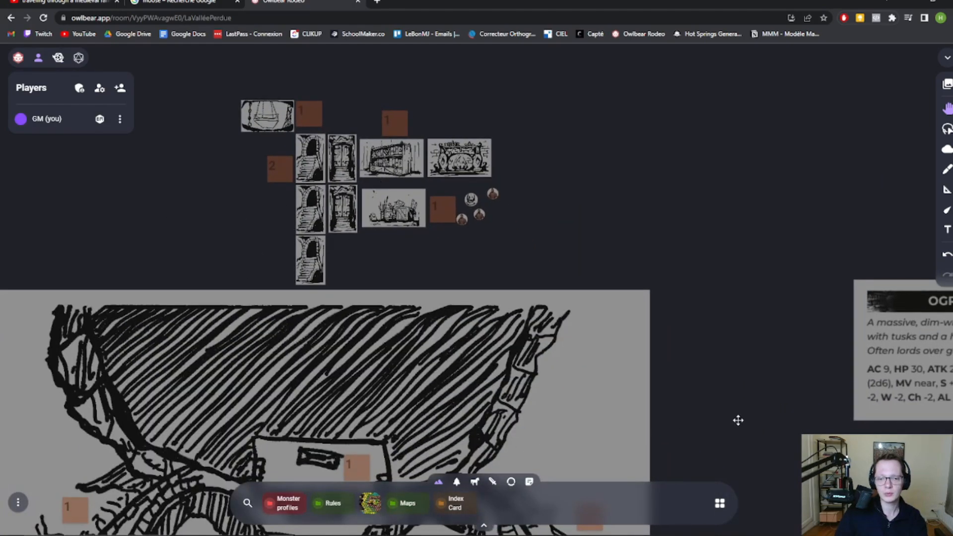
drag(738, 421, 594, 205)
scroll(598, 364, down, 5)
drag(609, 372, 446, 185)
scroll(655, 318, up, 3)
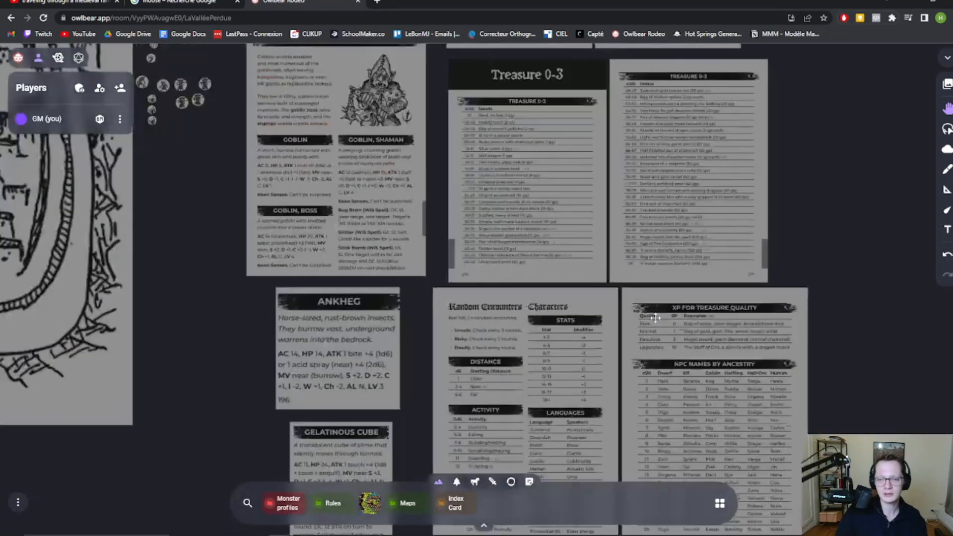
drag(781, 209, 586, 334)
scroll(636, 308, up, 4)
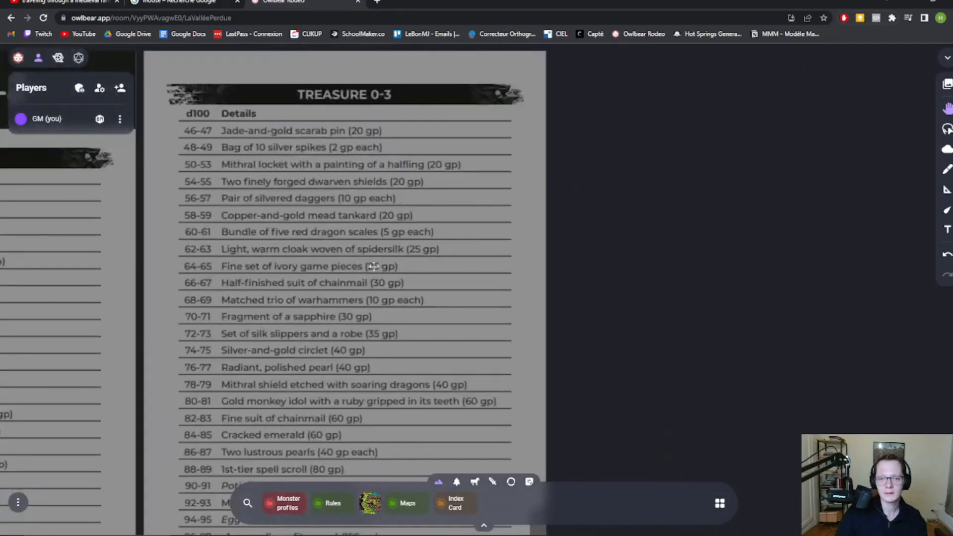
scroll(540, 320, down, 5)
drag(555, 297, 748, 278)
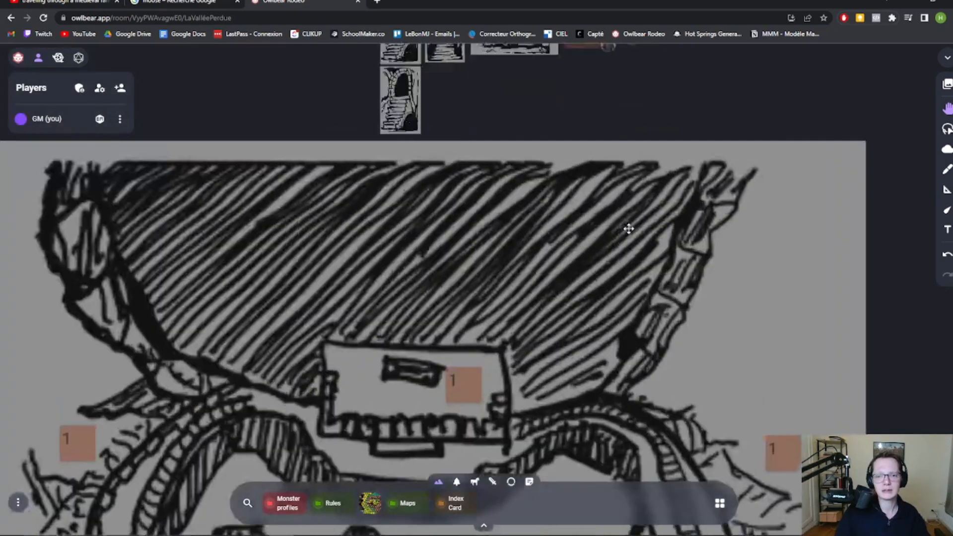
Step: Examine the room illustrations with their notes and character tokens, and the town map below them
drag(583, 119, 635, 330)
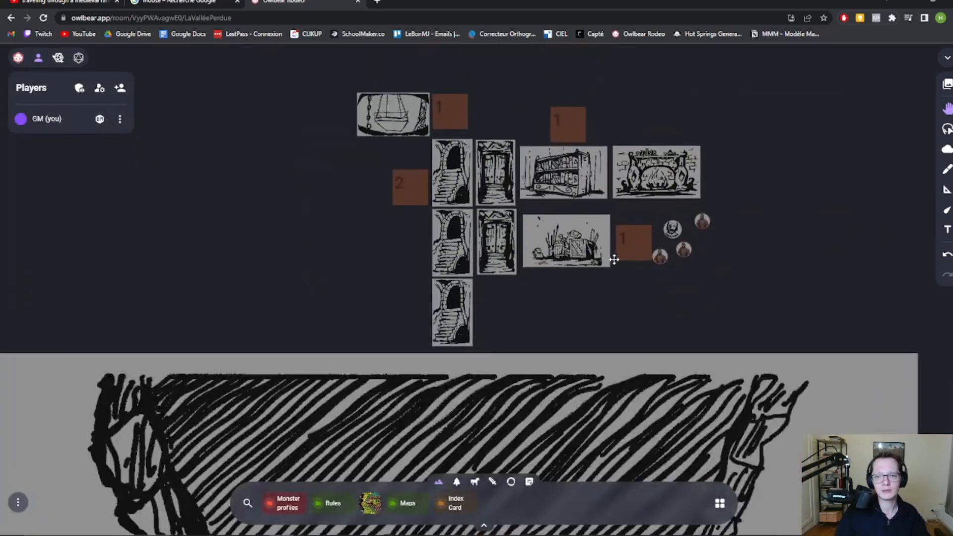
scroll(614, 260, up, 4)
scroll(637, 290, up, 3)
drag(615, 208, 582, 348)
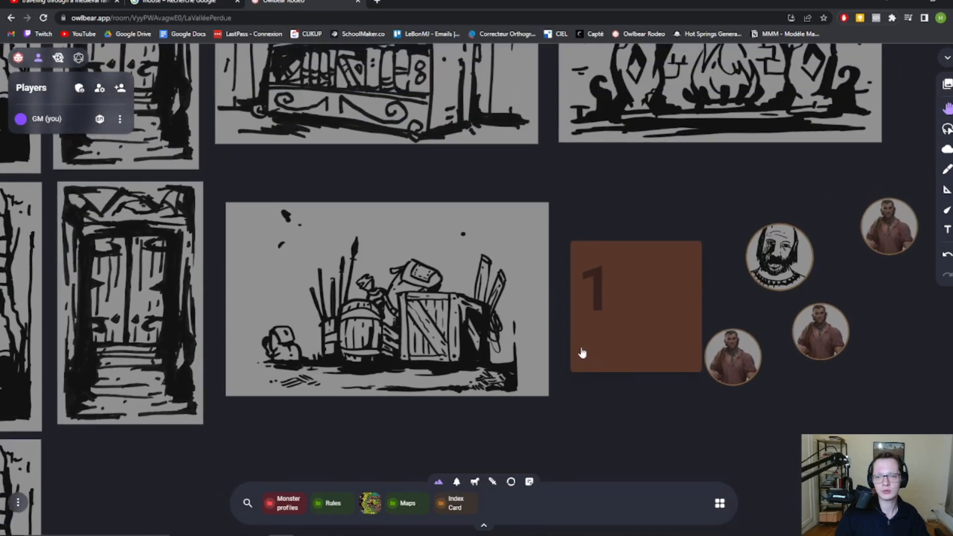
scroll(577, 343, down, 6)
scroll(574, 330, up, 4)
drag(440, 447, 501, 238)
scroll(500, 297, down, 6)
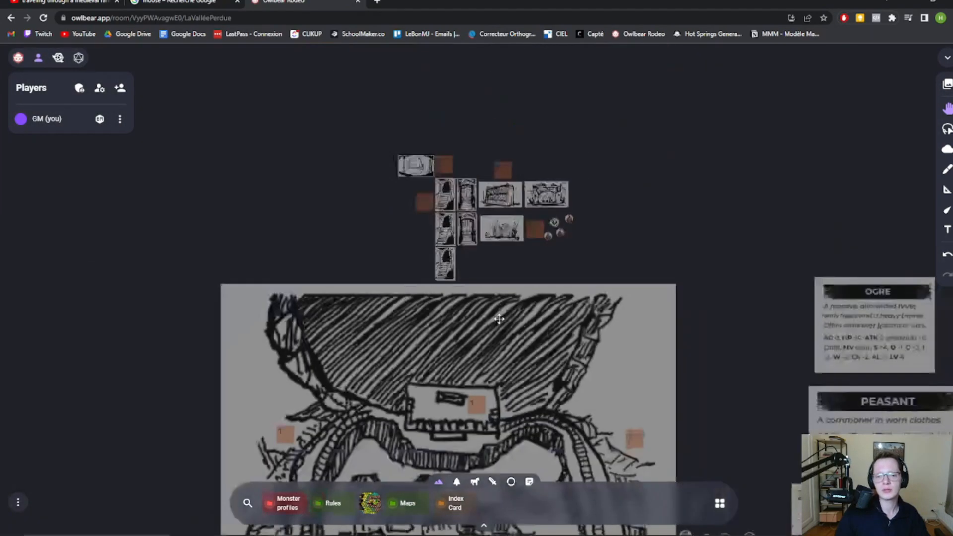
drag(514, 341, 514, 201)
scroll(501, 252, down, 2)
scroll(505, 304, up, 5)
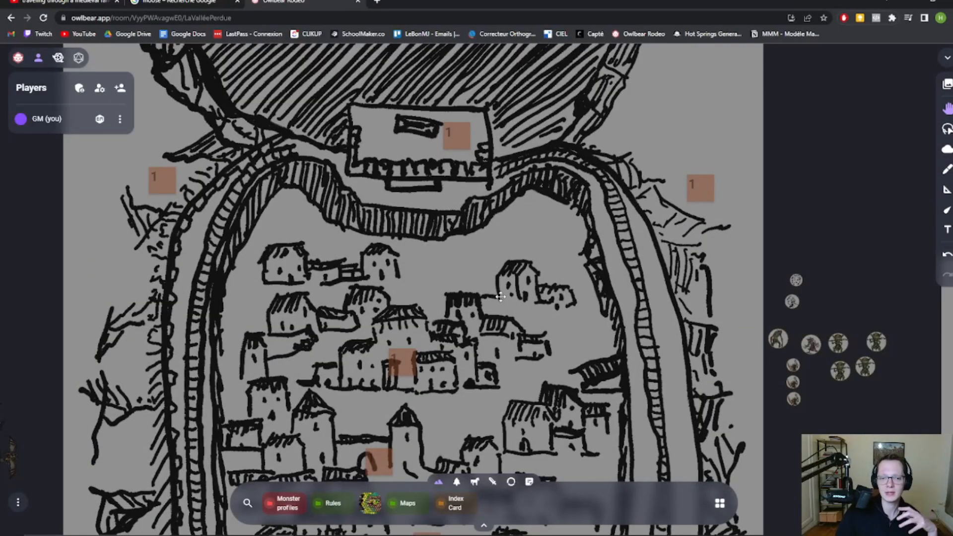
scroll(500, 296, down, 2)
scroll(499, 304, up, 1)
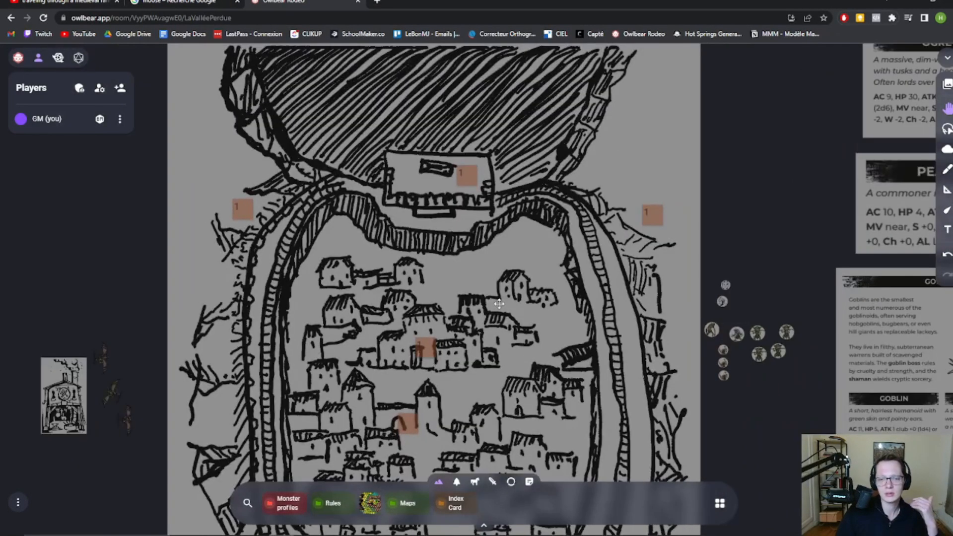
scroll(499, 304, down, 2)
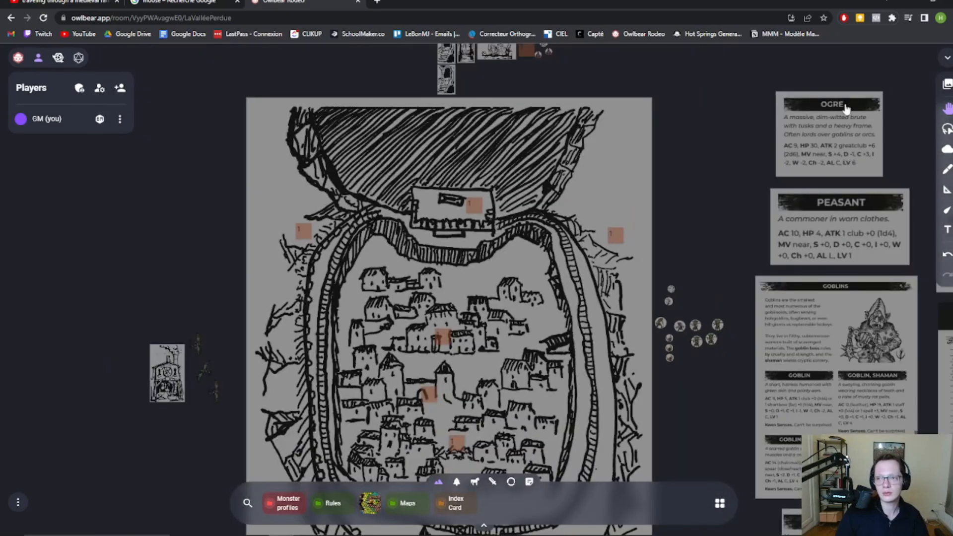
Step: Leave The Underdark folder in the scene list and open the regional hex map scene
click(947, 84)
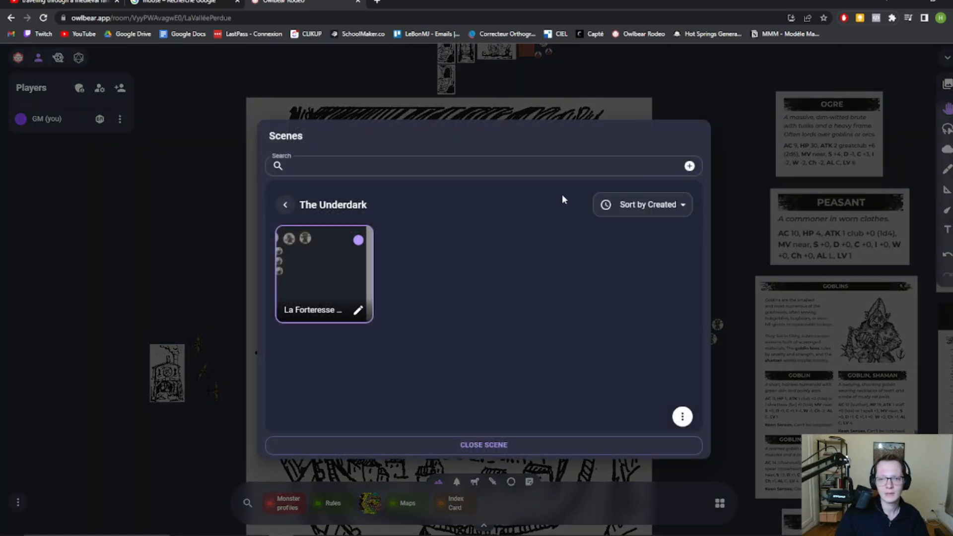
click(285, 205)
click(324, 273)
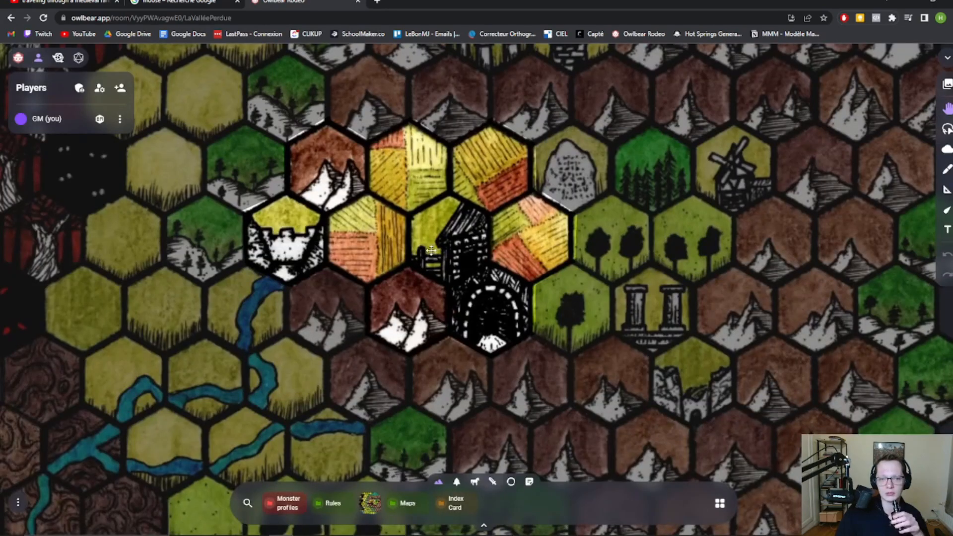
Step: Examine the hex map's fogged terrain and the revealed hexes around the black tower and gate
scroll(432, 250, down, 4)
scroll(532, 225, up, 3)
scroll(540, 339, down, 3)
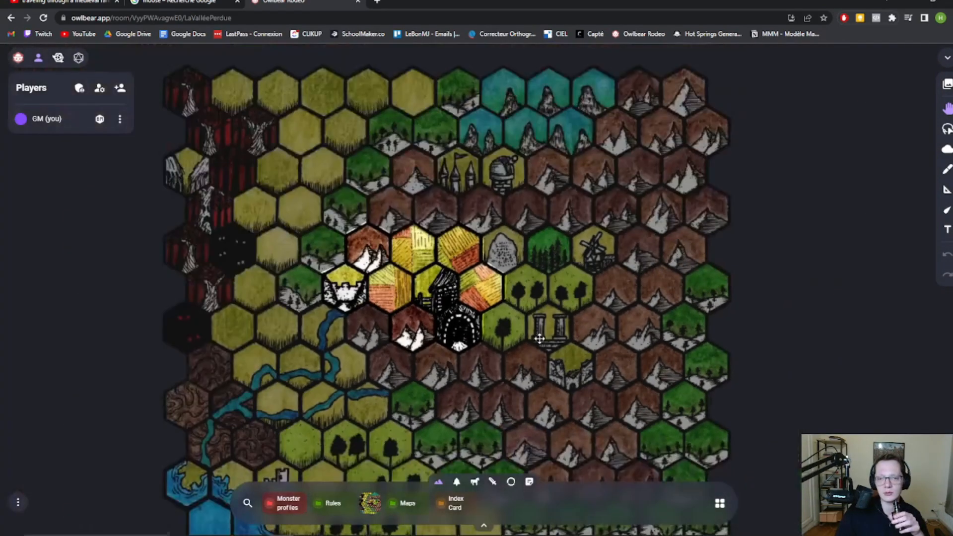
scroll(502, 336, up, 2)
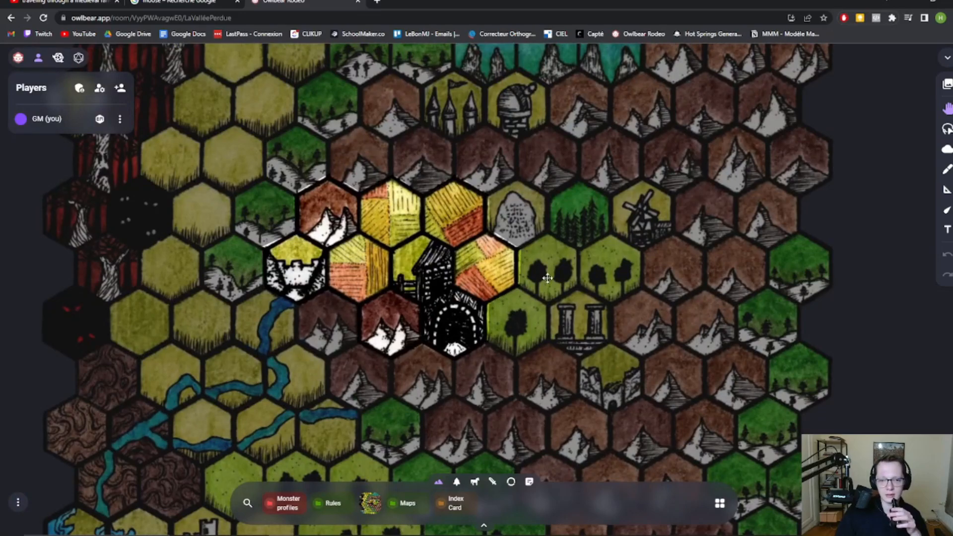
scroll(547, 278, down, 3)
scroll(512, 226, up, 2)
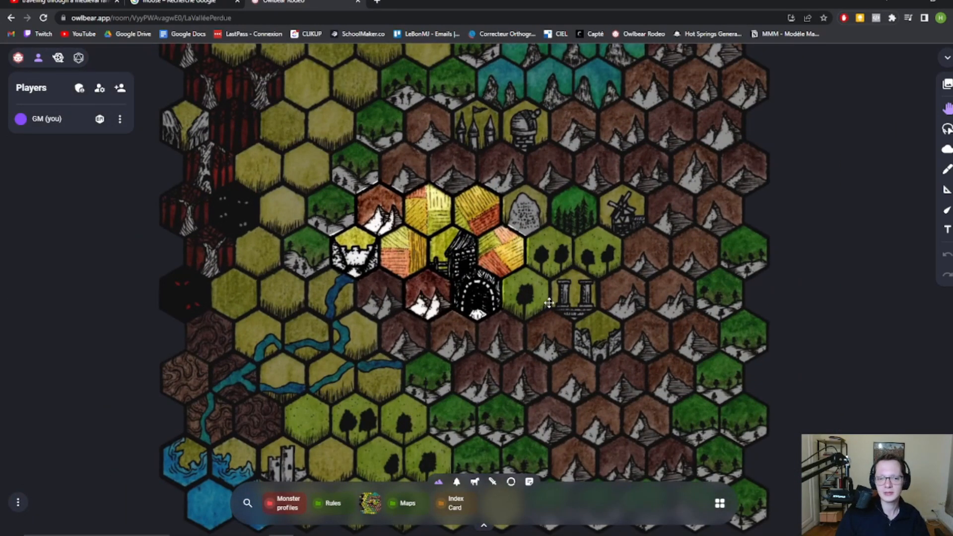
scroll(549, 303, down, 4)
scroll(496, 268, up, 5)
scroll(494, 261, down, 5)
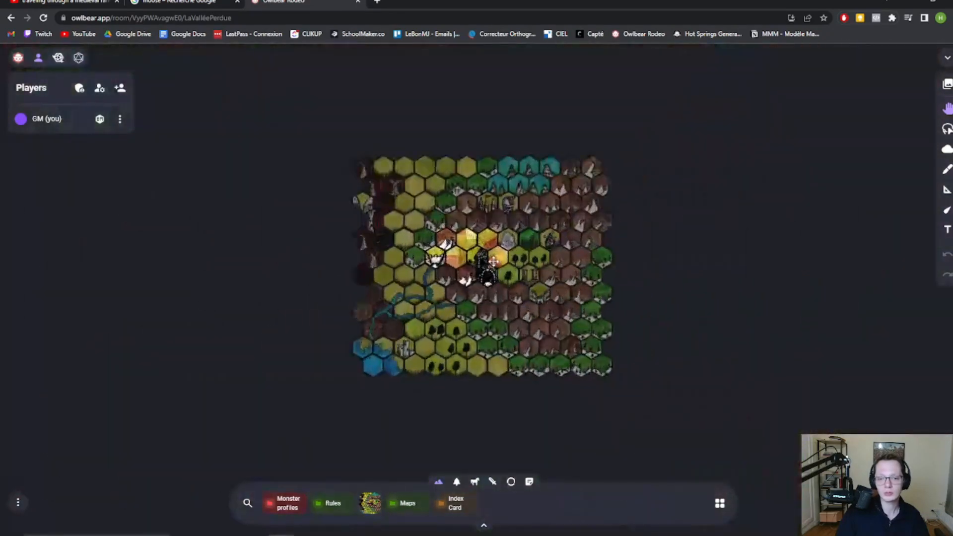
Step: Look over the hex map around the black tower and open the La Forteresse M... scene from The Underdark folder
scroll(494, 262, down, 1)
scroll(493, 261, up, 5)
scroll(493, 260, down, 3)
scroll(492, 259, up, 2)
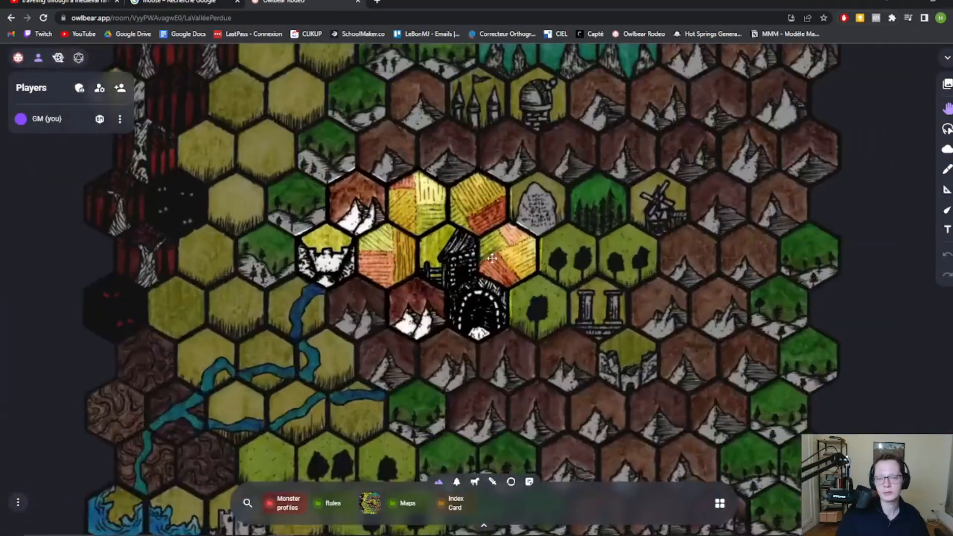
click(947, 84)
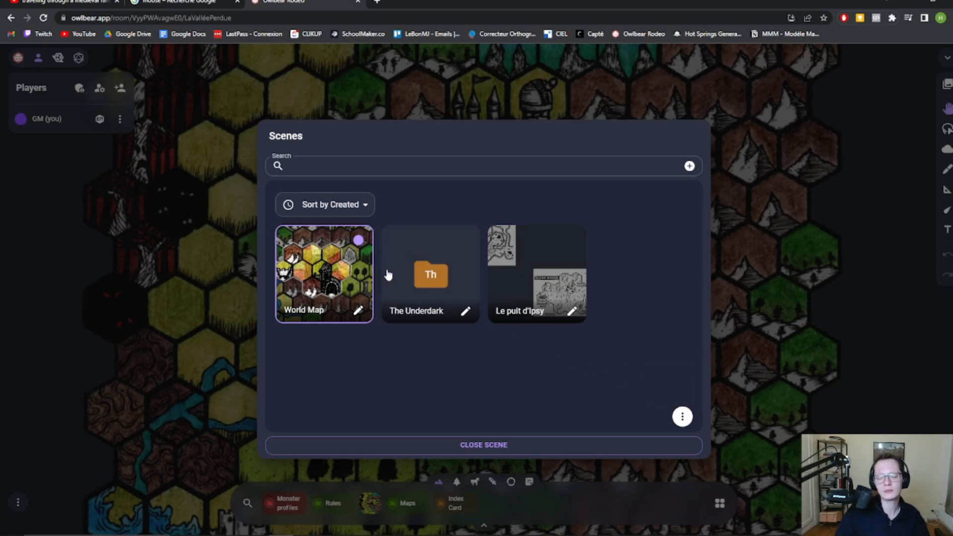
click(430, 276)
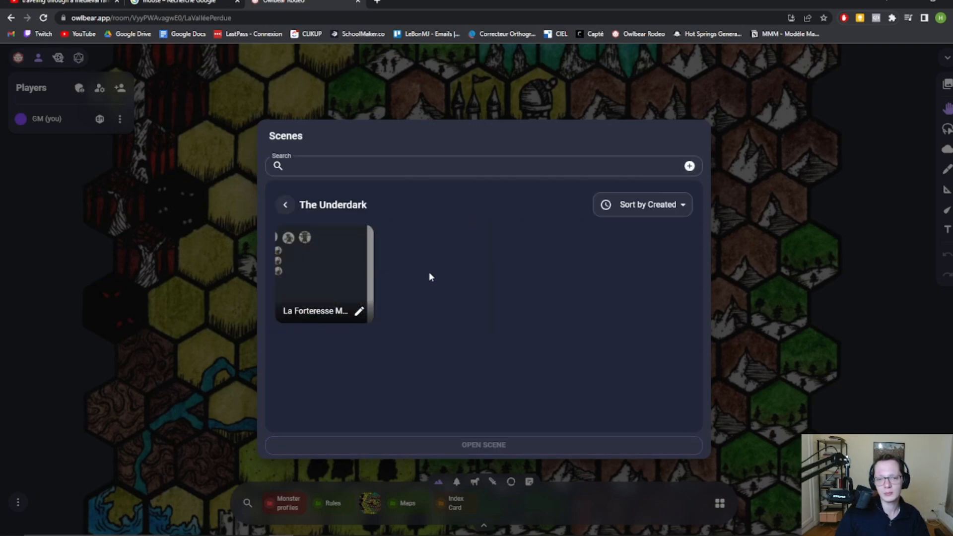
double_click(313, 276)
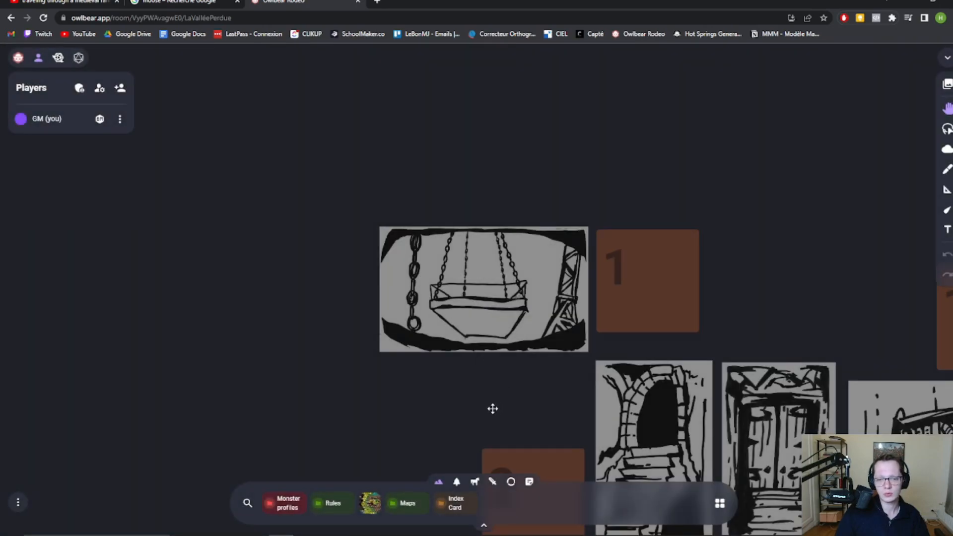
Step: Examine the stair, door, bookcase, fireplace and storeroom illustrations with their numbered notes and character tokens above the town map
drag(493, 409, 268, 230)
scroll(365, 350, down, 3)
drag(338, 393, 335, 193)
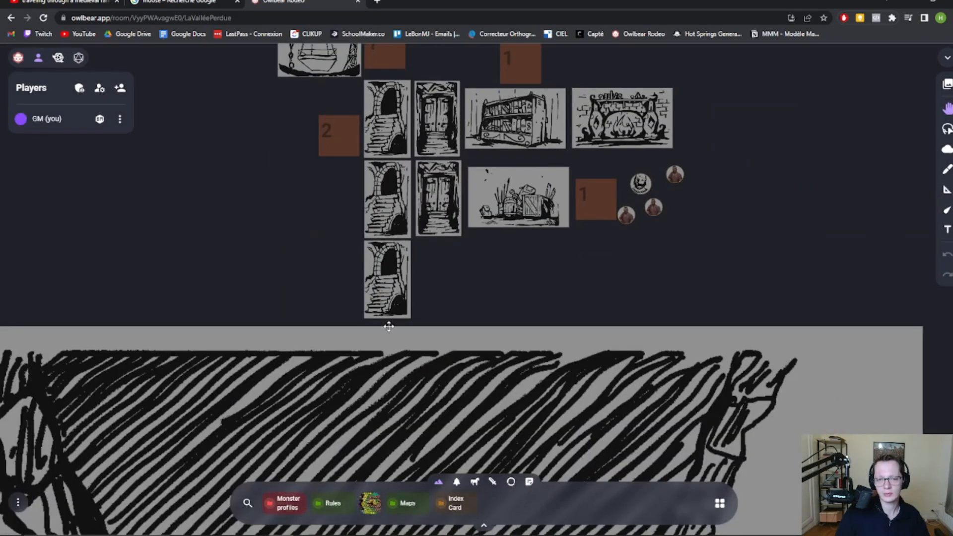
scroll(388, 327, down, 3)
scroll(464, 228, up, 6)
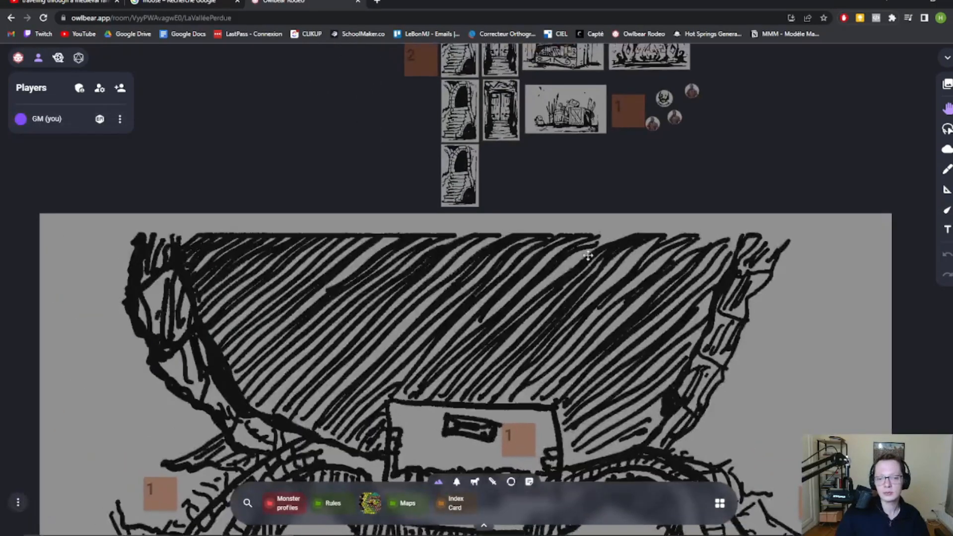
drag(588, 255, 594, 366)
mouse_move(432, 283)
mouse_down()
mouse_move(419, 342)
mouse_move(271, 291)
mouse_up()
scroll(419, 343, up, 4)
scroll(279, 284, down, 3)
scroll(277, 283, up, 4)
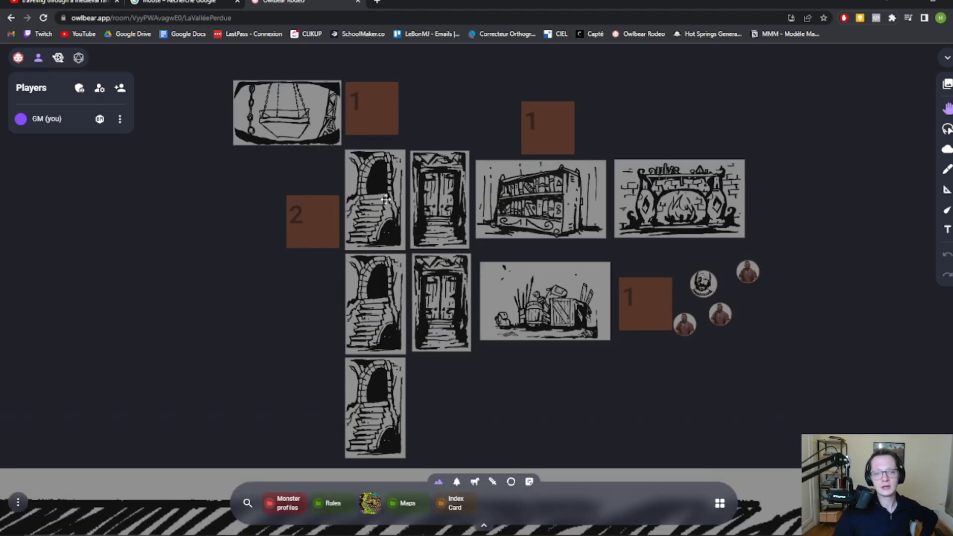
scroll(297, 159, up, 2)
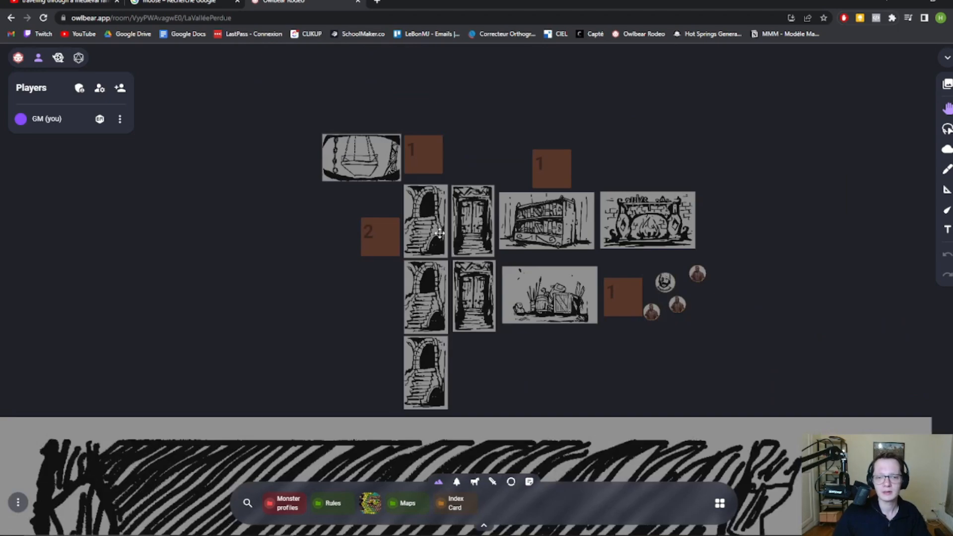
drag(342, 291, 338, 227)
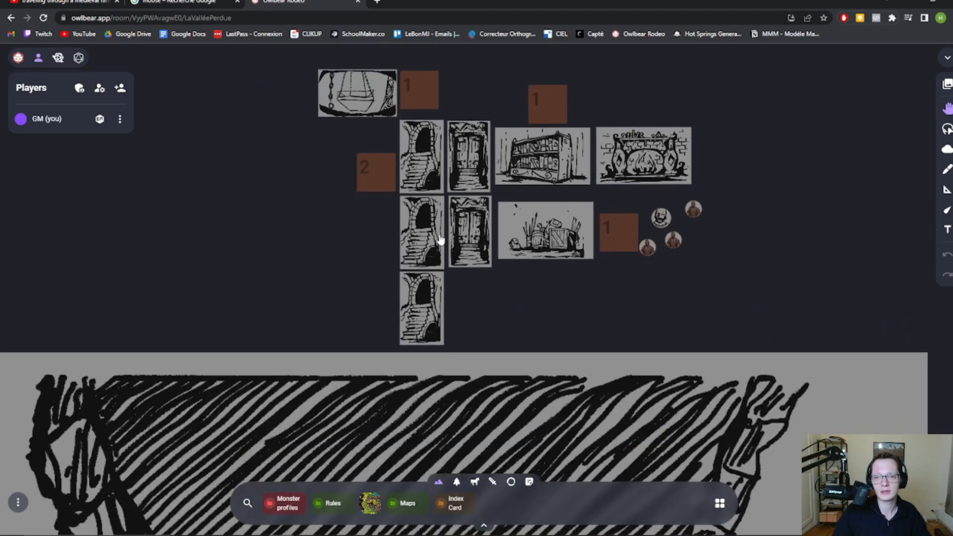
scroll(410, 249, down, 7)
drag(354, 261, 462, 313)
scroll(498, 308, up, 10)
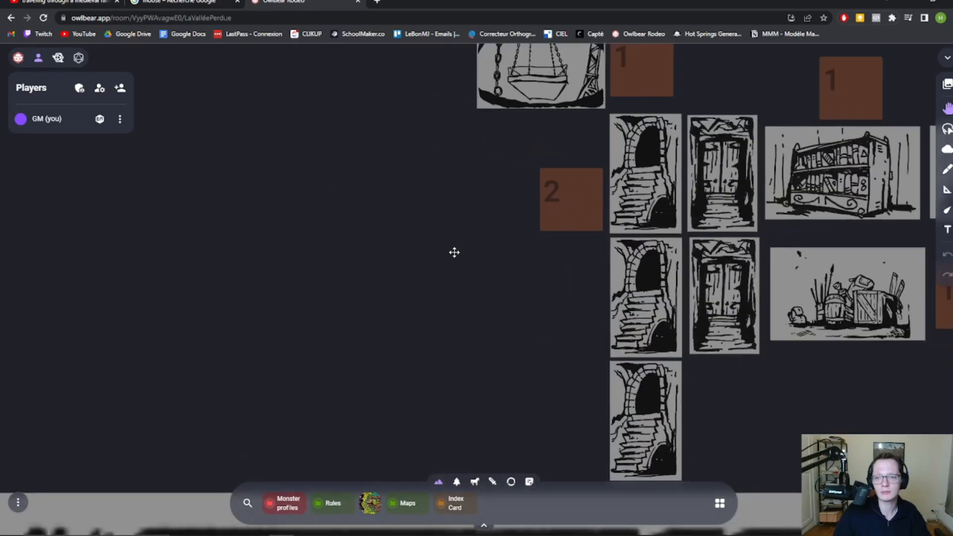
drag(453, 251, 278, 253)
scroll(278, 253, down, 2)
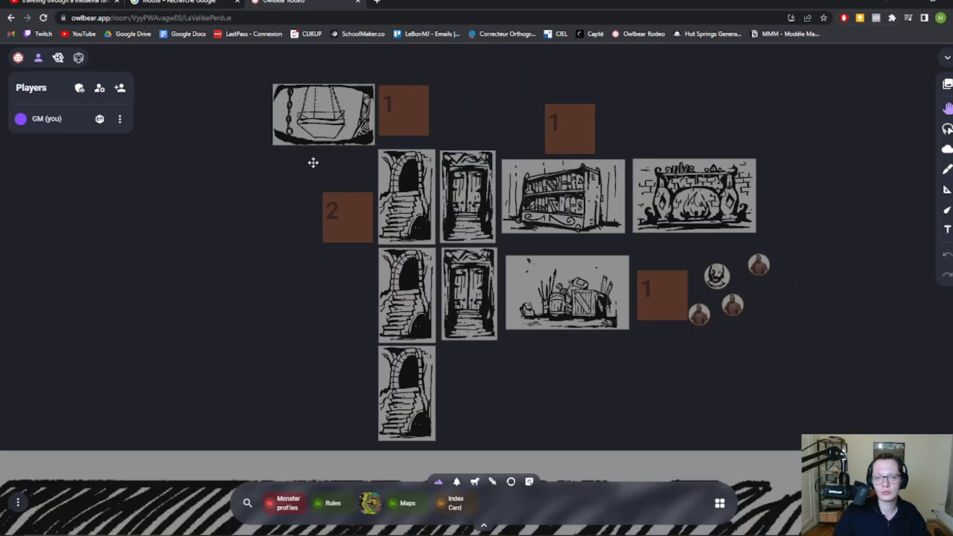
Step: Examine the walled town map and its numbered notes from the upper fortress down to the lower gate
drag(303, 417, 381, 215)
scroll(428, 247, down, 3)
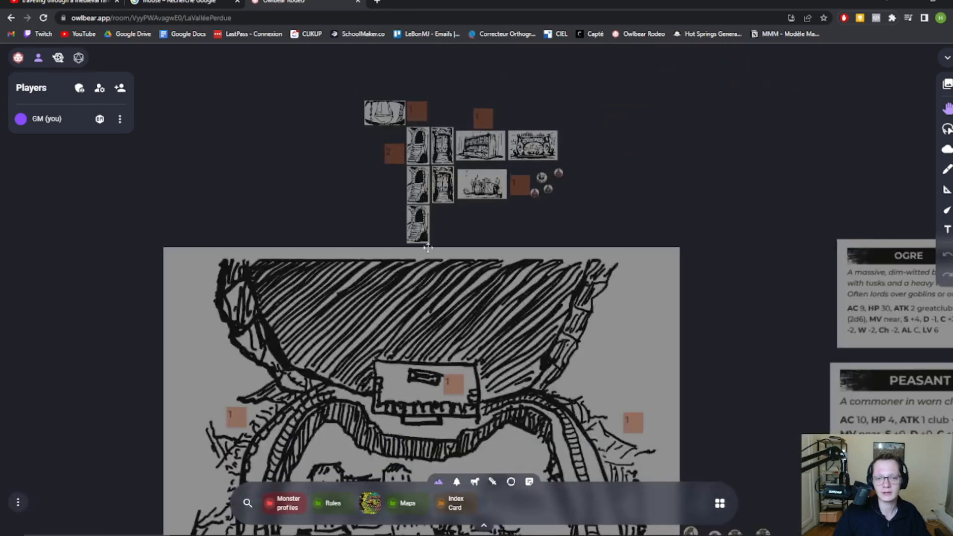
drag(355, 353, 406, 121)
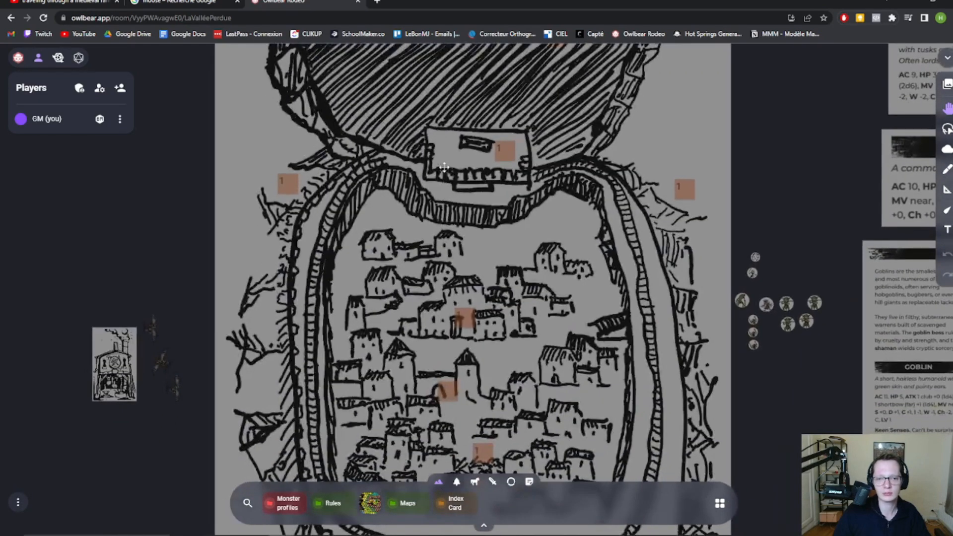
scroll(449, 170, up, 5)
scroll(507, 405, down, 5)
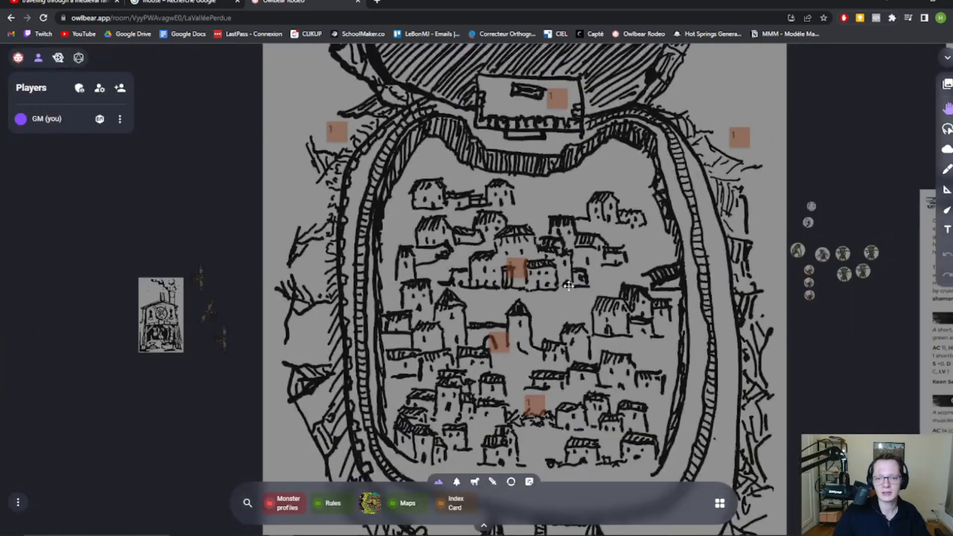
scroll(451, 133, up, 2)
drag(451, 132, 432, 108)
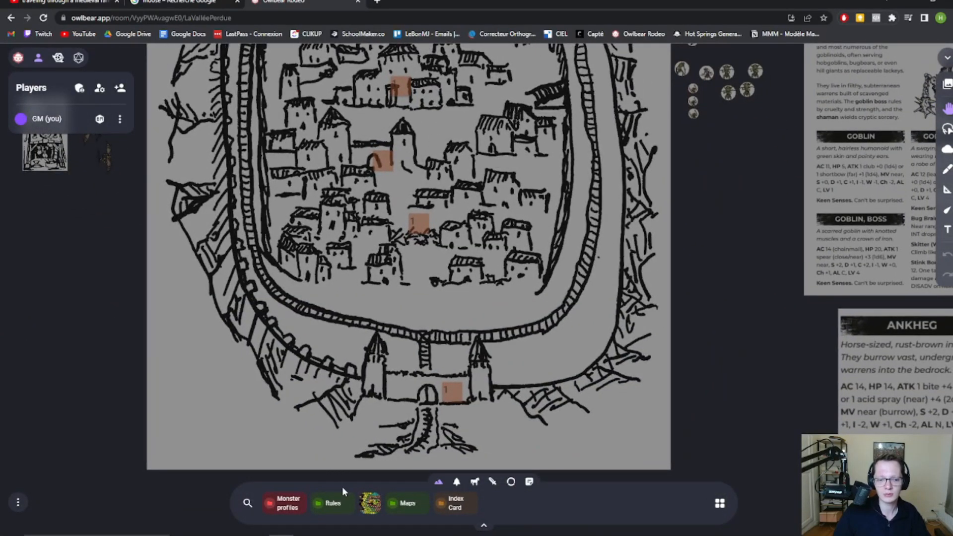
Step: Browse the prop, mount, character and attachment image collections, including the Quickm... folder among the props
click(458, 484)
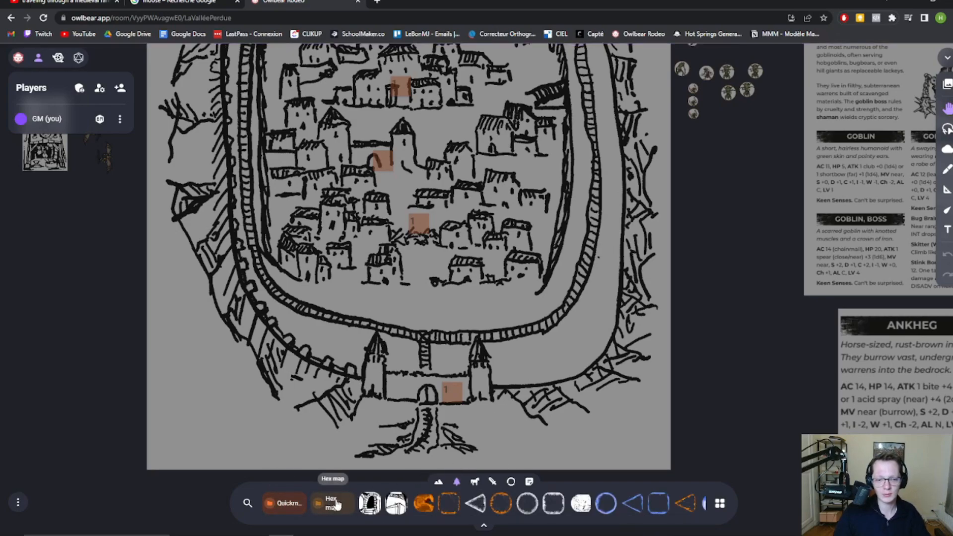
click(478, 482)
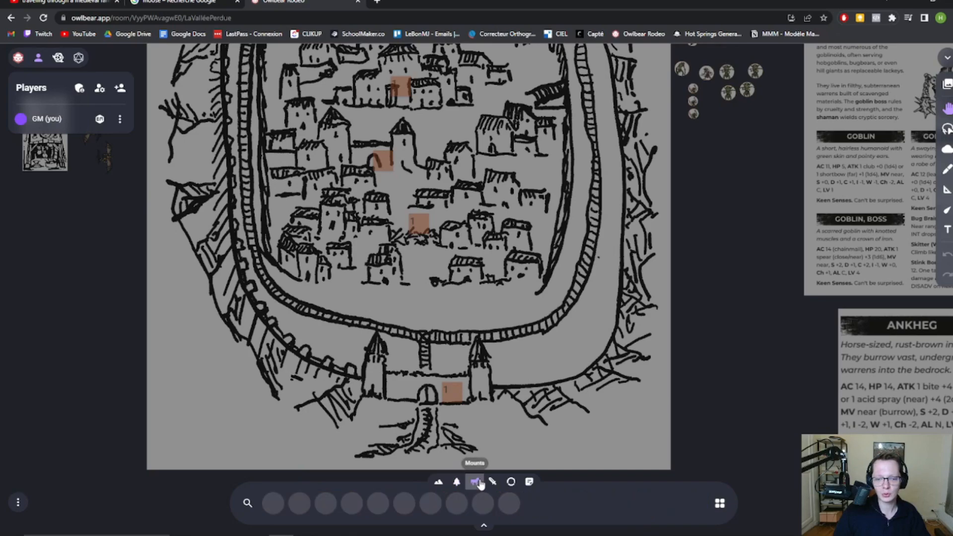
click(493, 483)
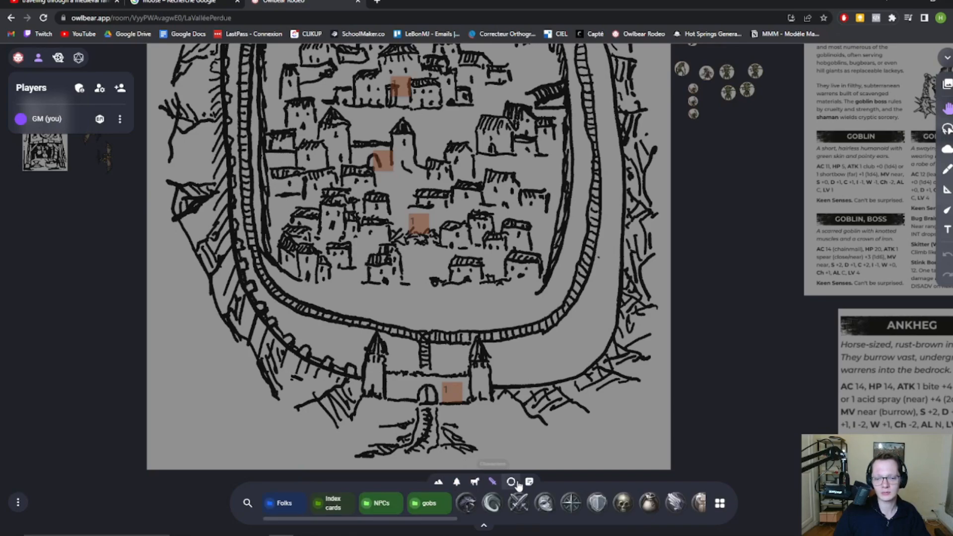
click(512, 482)
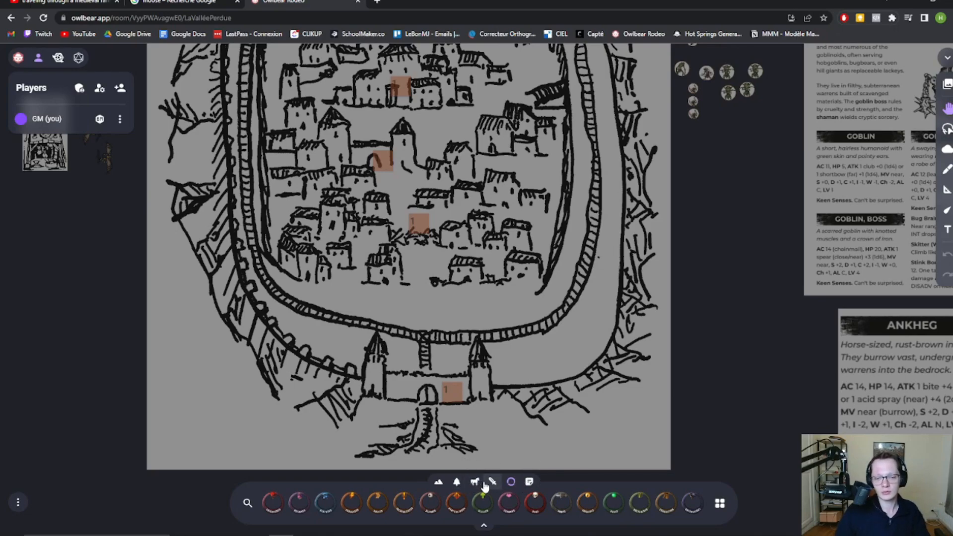
click(475, 482)
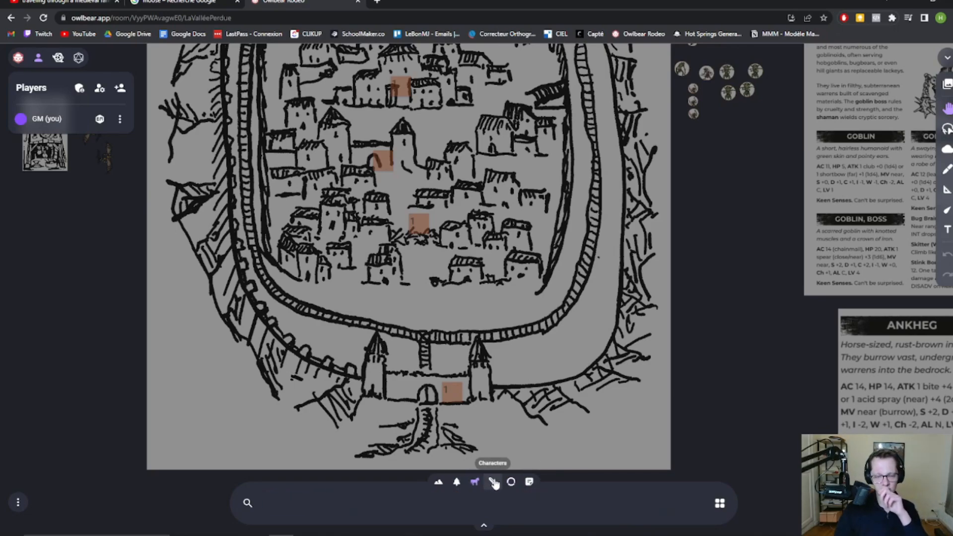
click(494, 483)
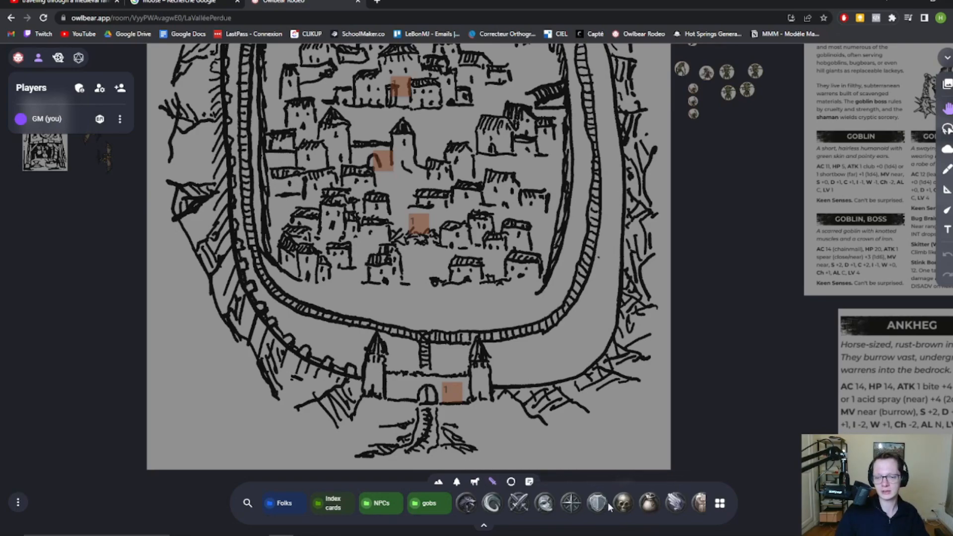
click(456, 482)
drag(304, 380, 407, 454)
click(295, 503)
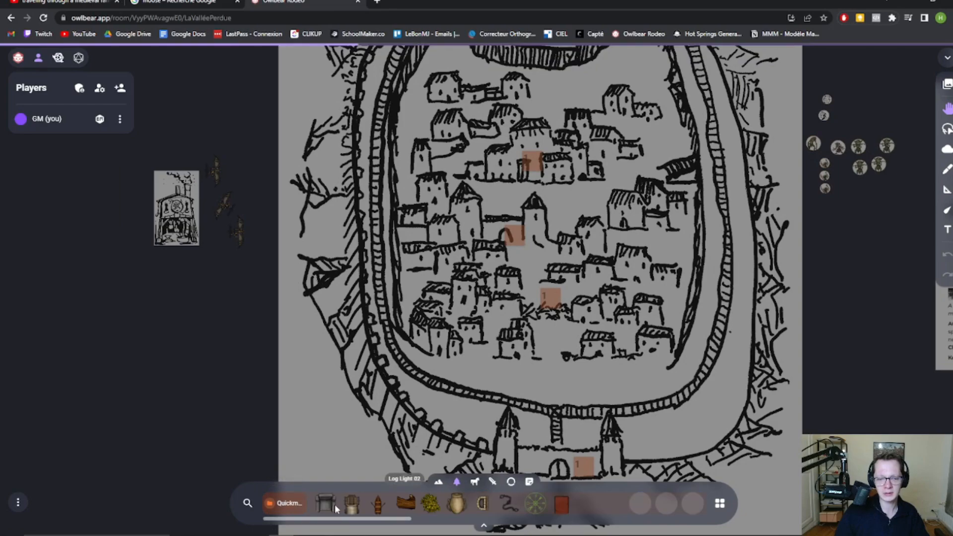
scroll(392, 438, up, 5)
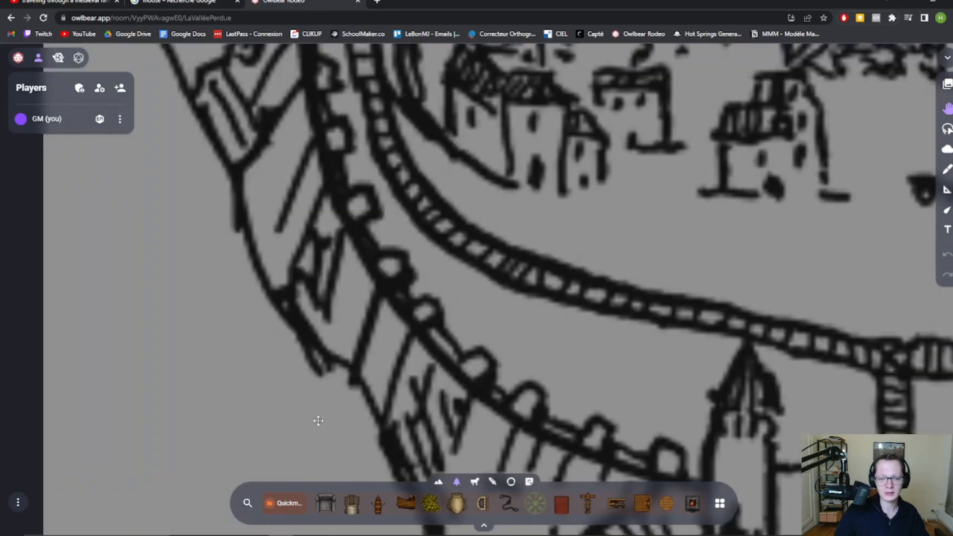
drag(276, 414, 512, 352)
scroll(512, 352, down, 4)
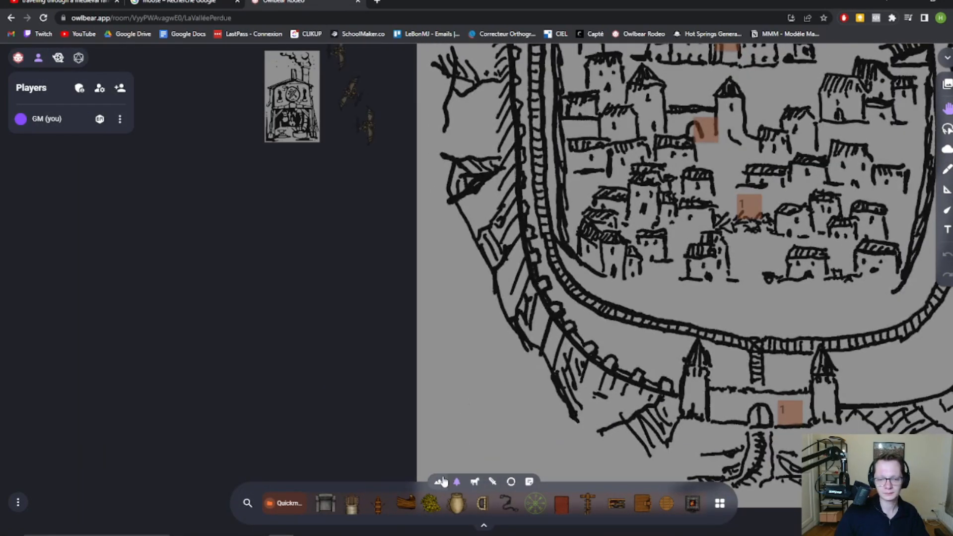
Step: Place the dark grey stone floor map in the empty area west of the town and clear the fog around it with rectangles
click(442, 482)
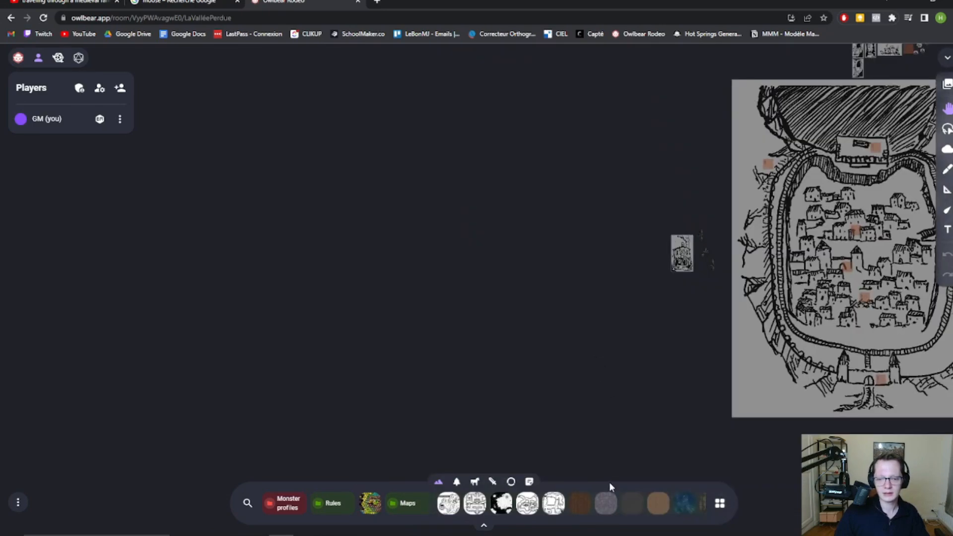
drag(472, 366, 611, 439)
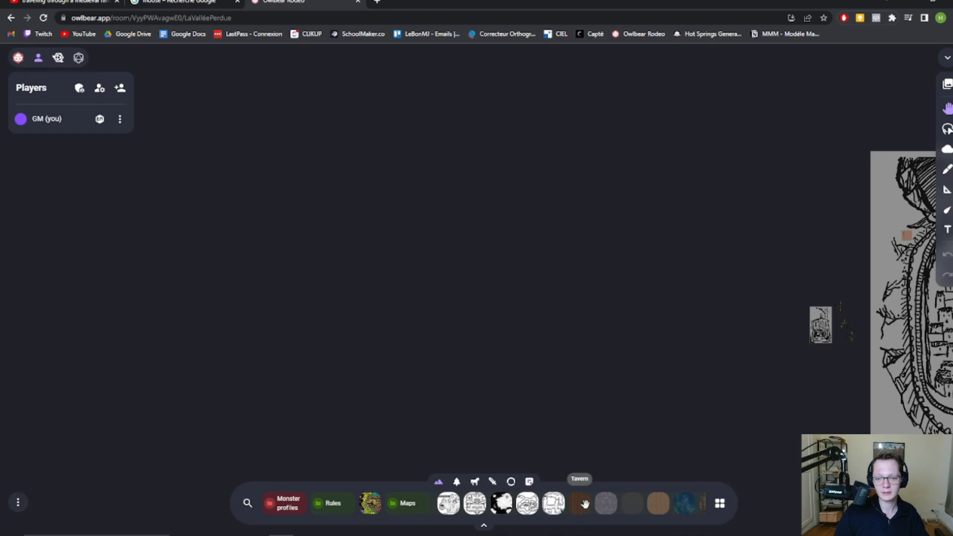
drag(215, 292, 283, 326)
drag(283, 326, 336, 314)
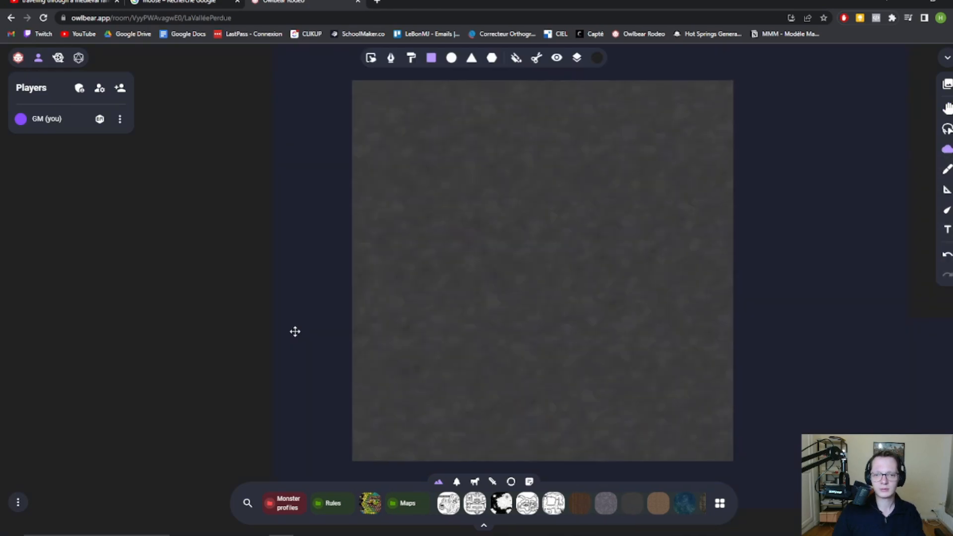
scroll(336, 314, down, 3)
scroll(336, 313, up, 1)
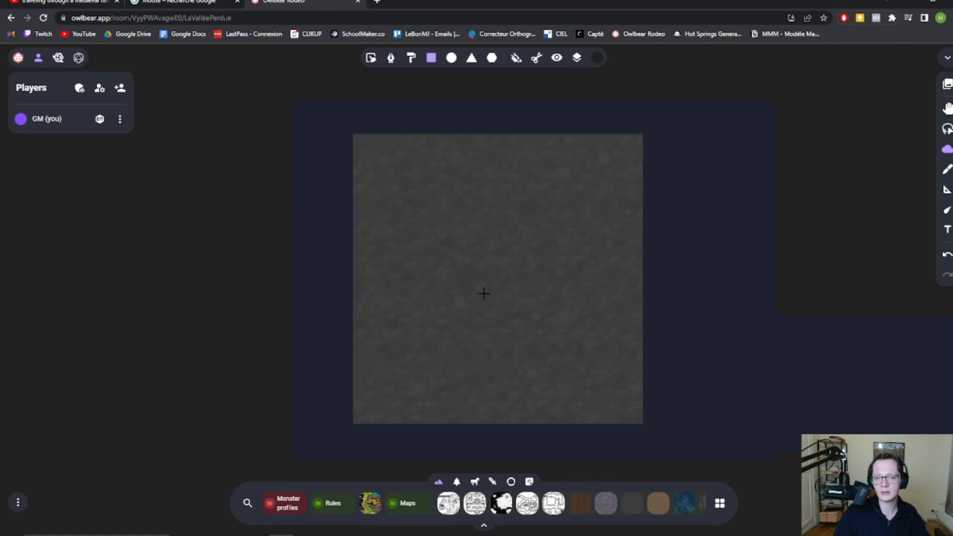
scroll(483, 294, up, 3)
scroll(483, 298, down, 3)
scroll(484, 303, up, 1)
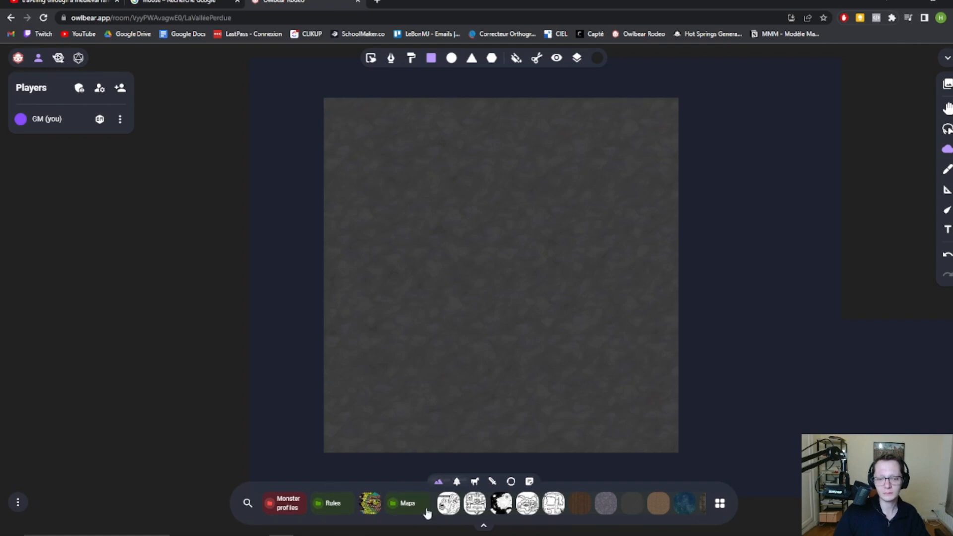
Step: Place six clay pots from the Quickm... prop folder near the middle of the dark stone floor
click(404, 506)
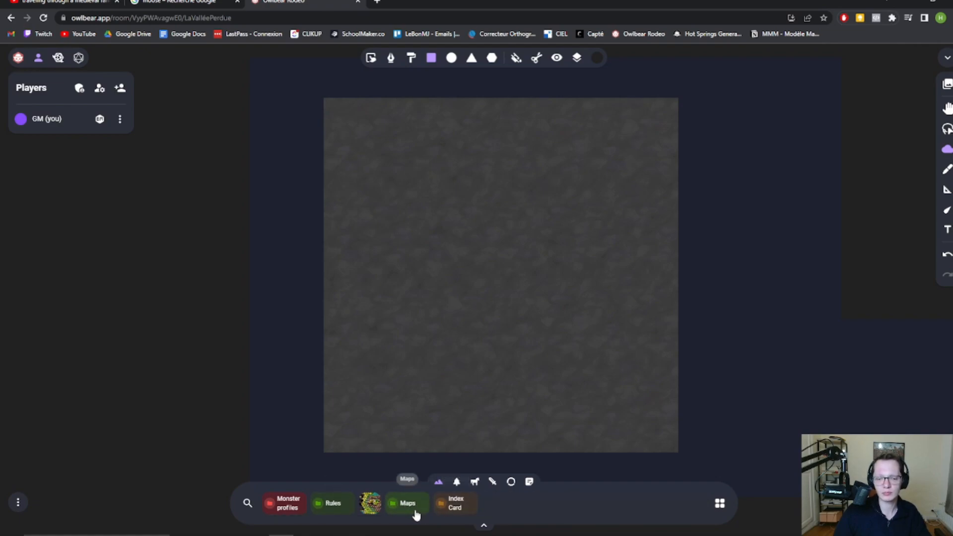
click(457, 481)
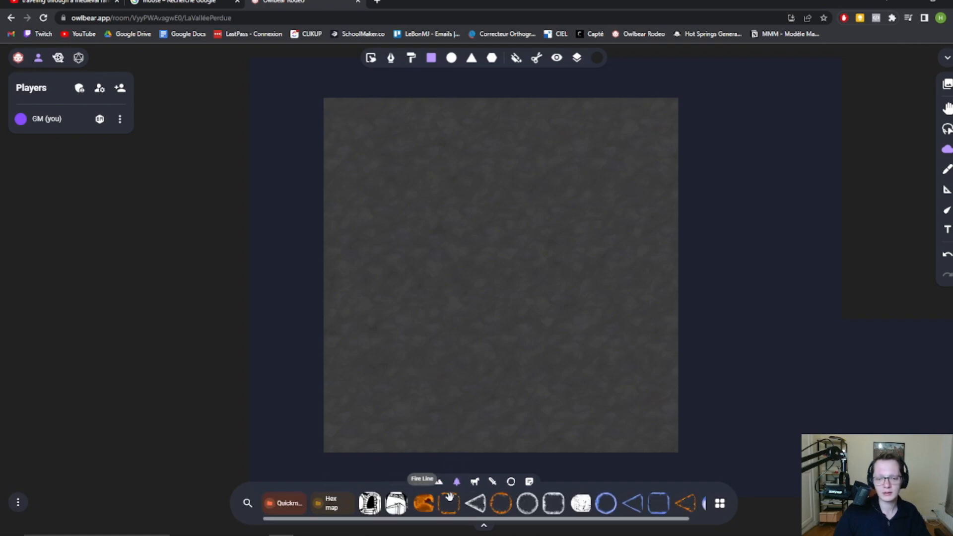
click(288, 504)
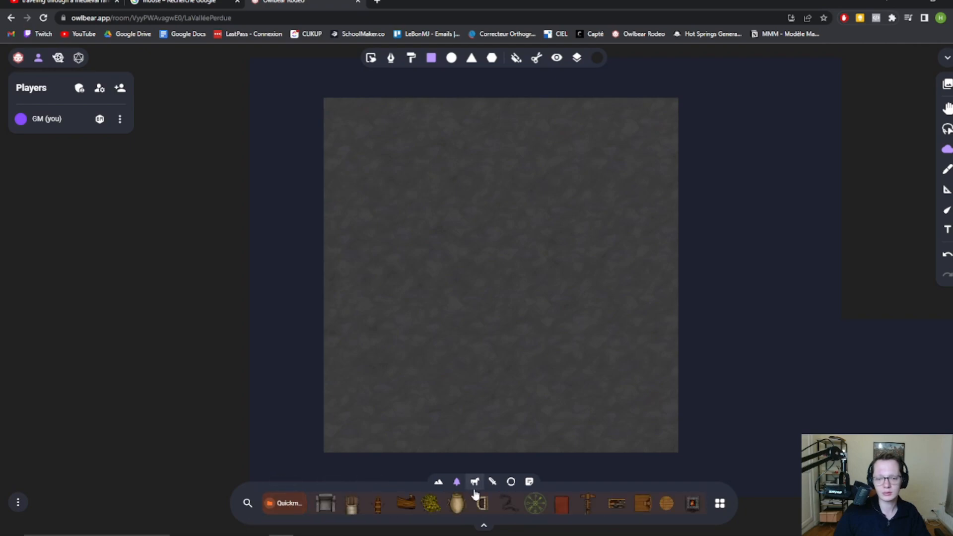
drag(456, 509, 449, 319)
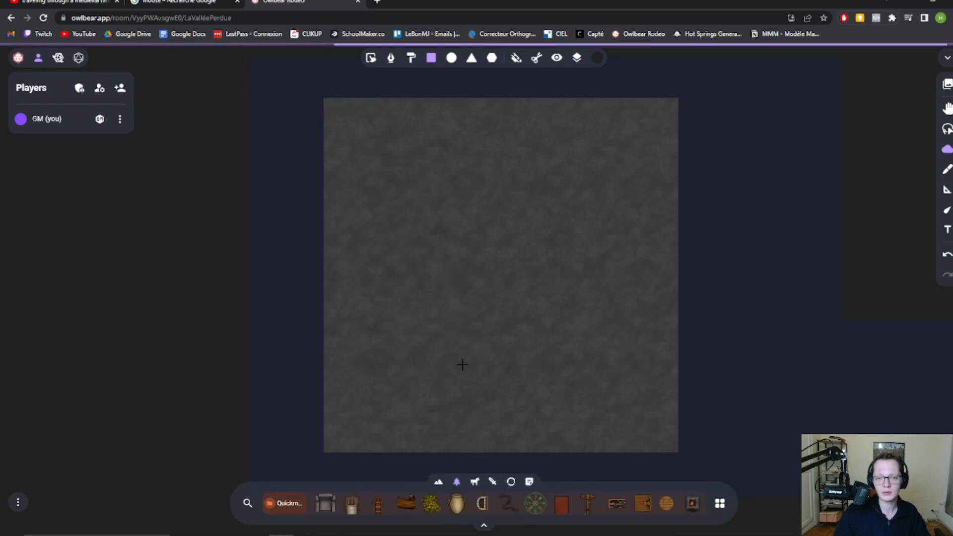
drag(456, 504, 466, 308)
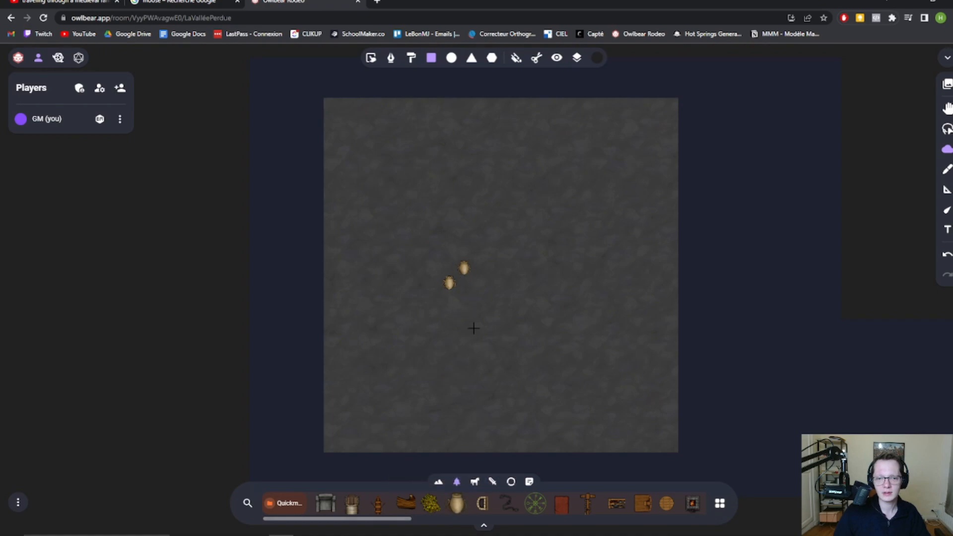
scroll(477, 351, up, 2)
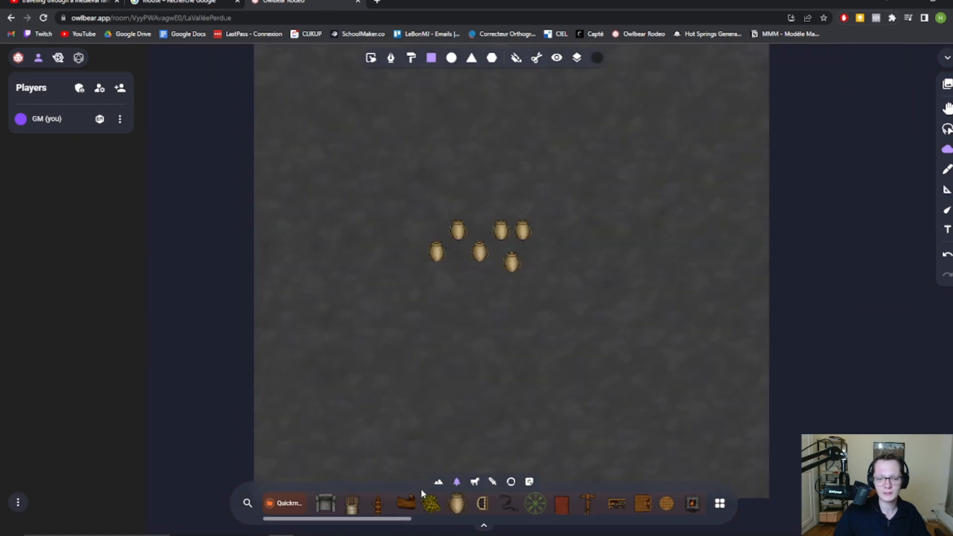
Step: Place the Wagon B4 03 prop and a filled light wood shelf east of the clay pots on the stone floor
drag(352, 504, 578, 239)
scroll(548, 251, up, 2)
scroll(479, 297, down, 2)
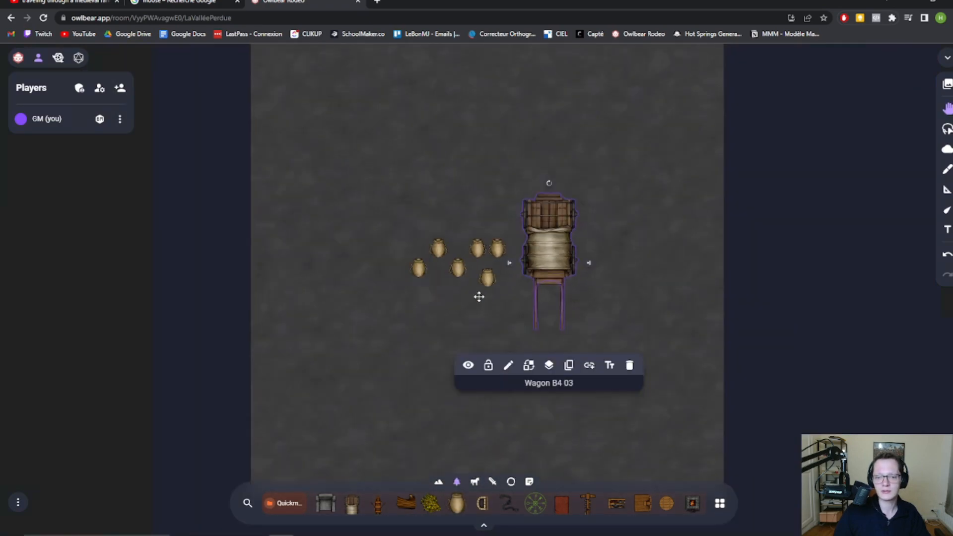
drag(617, 504, 634, 278)
scroll(636, 295, up, 4)
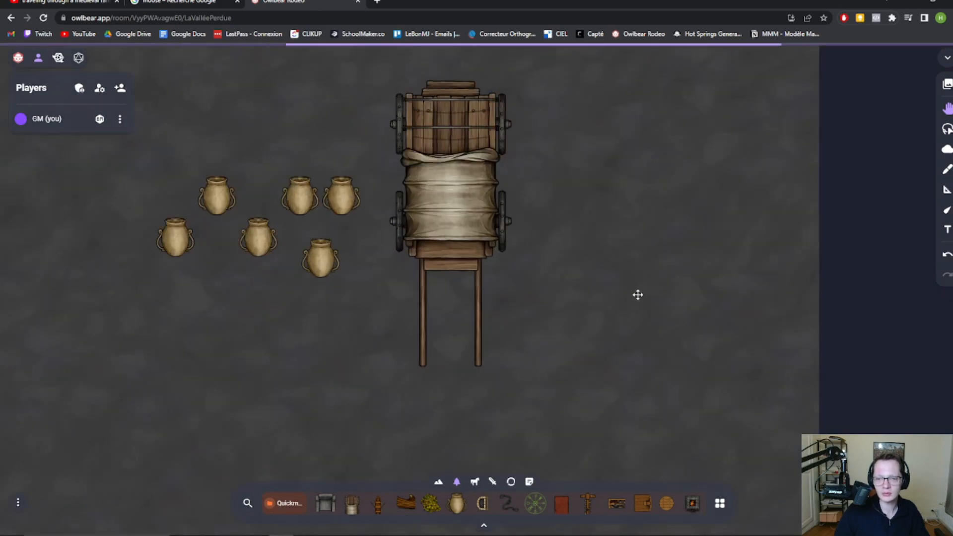
drag(544, 239, 522, 241)
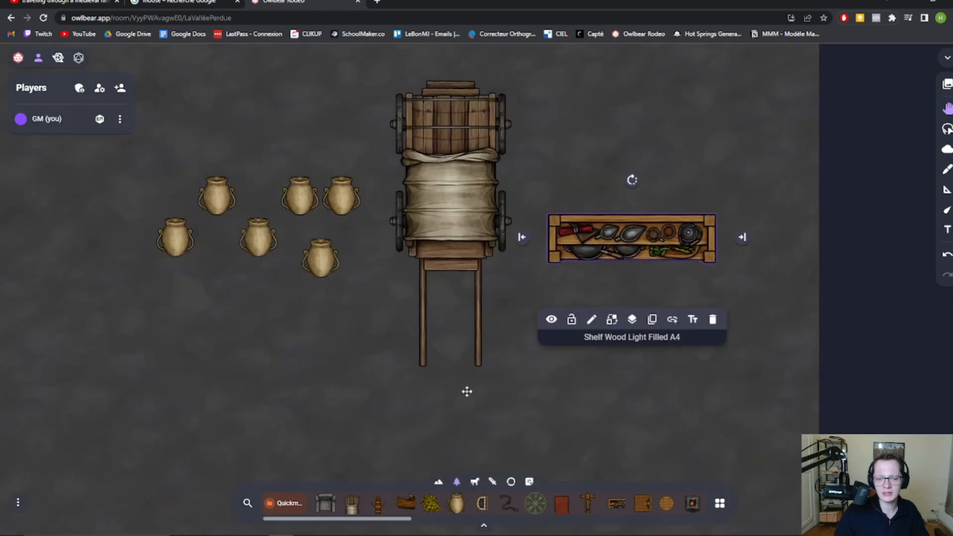
Step: Place a stone armchair and four copies of the Stone Pillar B 03 prop, arranging the pillars in a square west of the wagon
scroll(468, 392, down, 2)
click(326, 503)
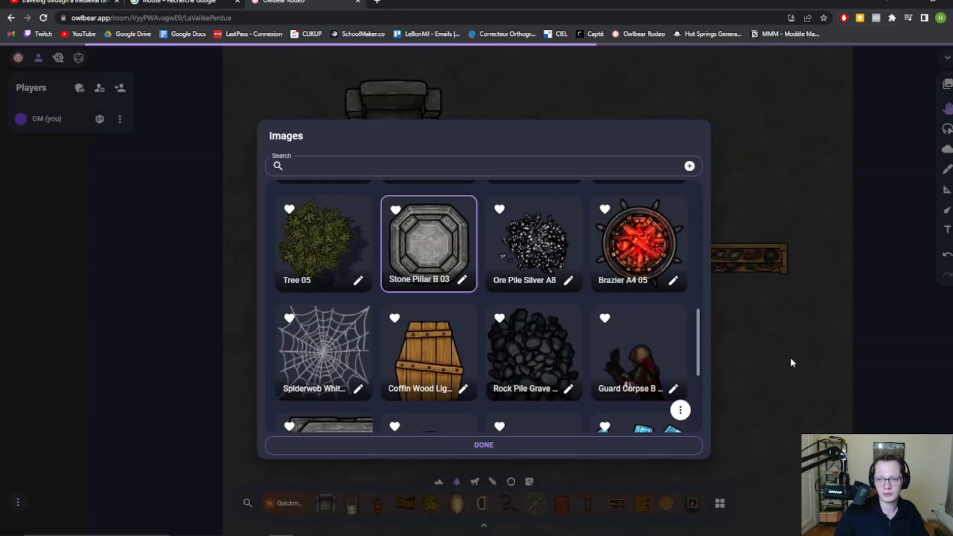
key(ctrl+c)
key(ctrl+v)
key(ctrl+v)
key(ctrl+v)
drag(343, 270, 464, 260)
drag(351, 289, 299, 410)
drag(365, 282, 460, 385)
drag(304, 378, 334, 382)
scroll(412, 357, down, 5)
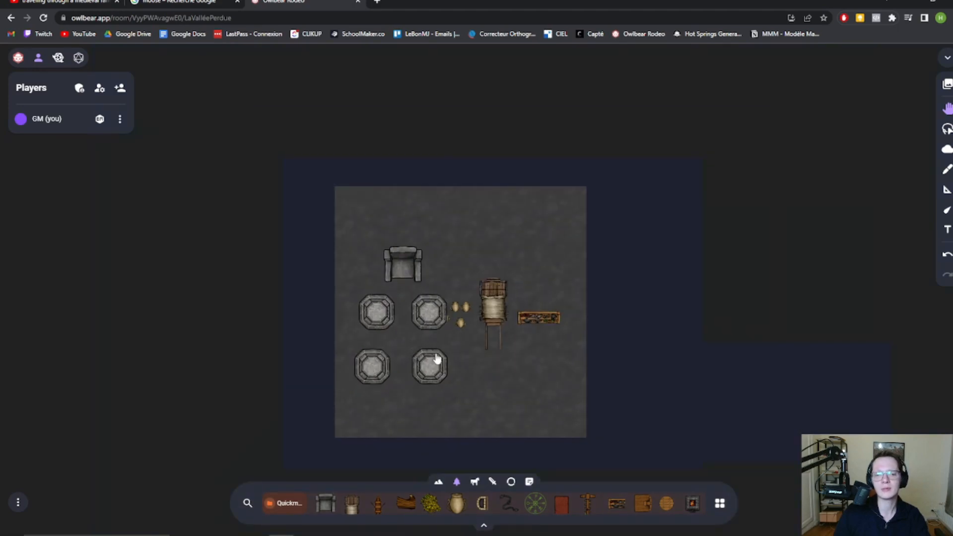
Step: Select all the props on the dark stone floor with a rectangular selection and delete them
scroll(437, 358, up, 3)
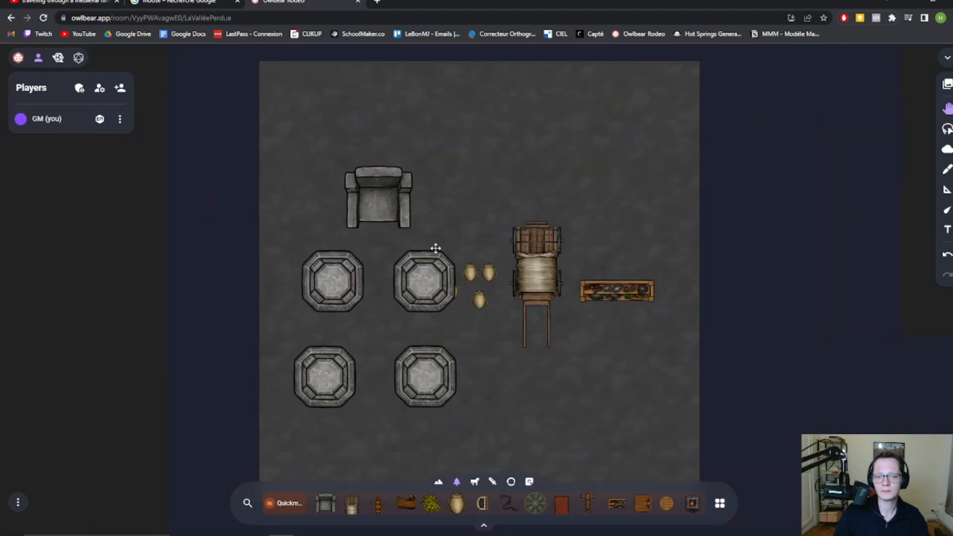
drag(249, 139, 749, 477)
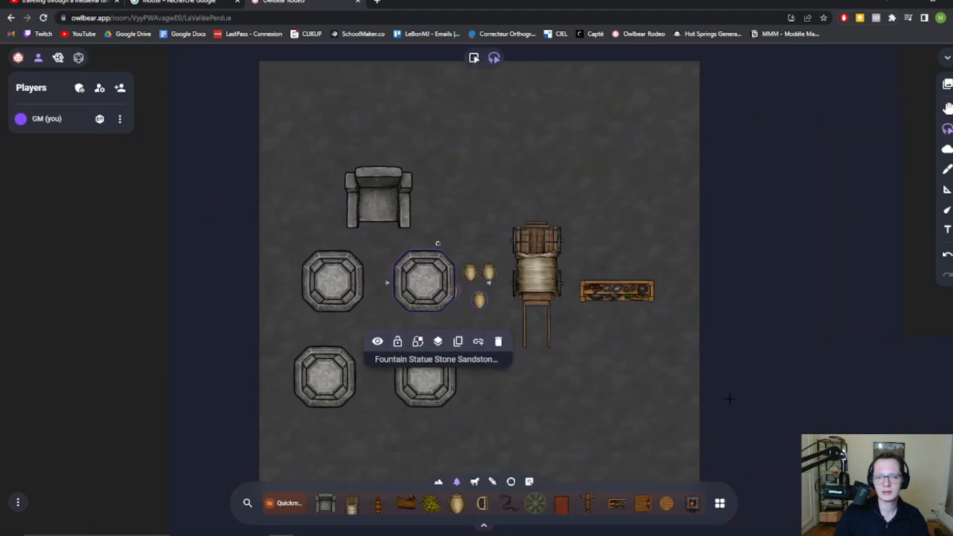
mouse_move(738, 81)
mouse_down()
mouse_move(593, 154)
mouse_move(223, 464)
mouse_move(247, 445)
mouse_up()
click(475, 58)
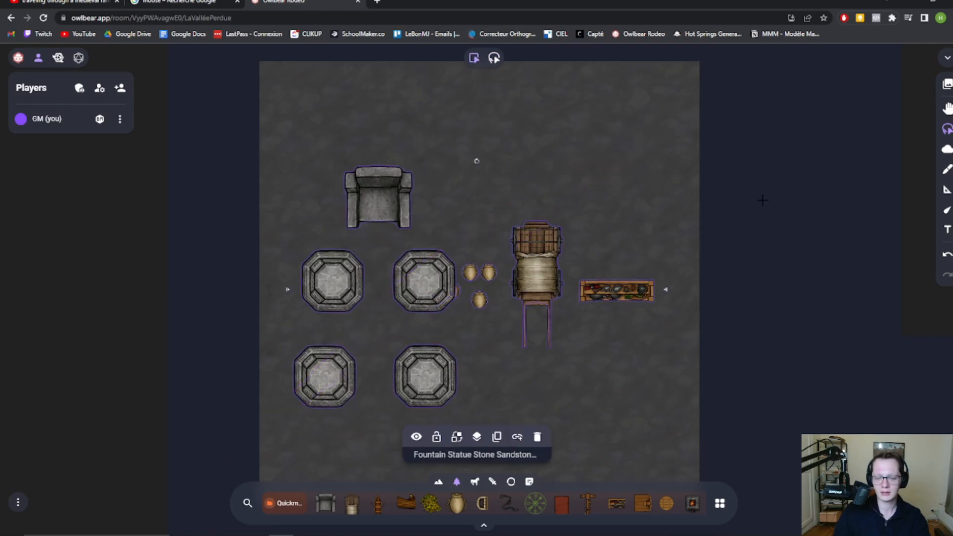
key(Delete)
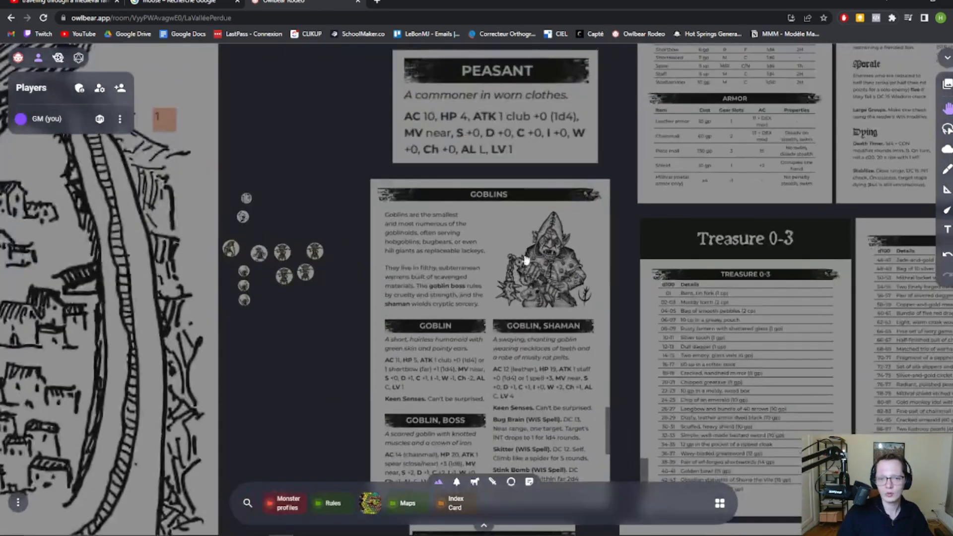
Step: Move the two black-and-white portrait tokens side by side above the goblin tokens east of the town map
scroll(511, 256, up, 3)
scroll(513, 259, down, 6)
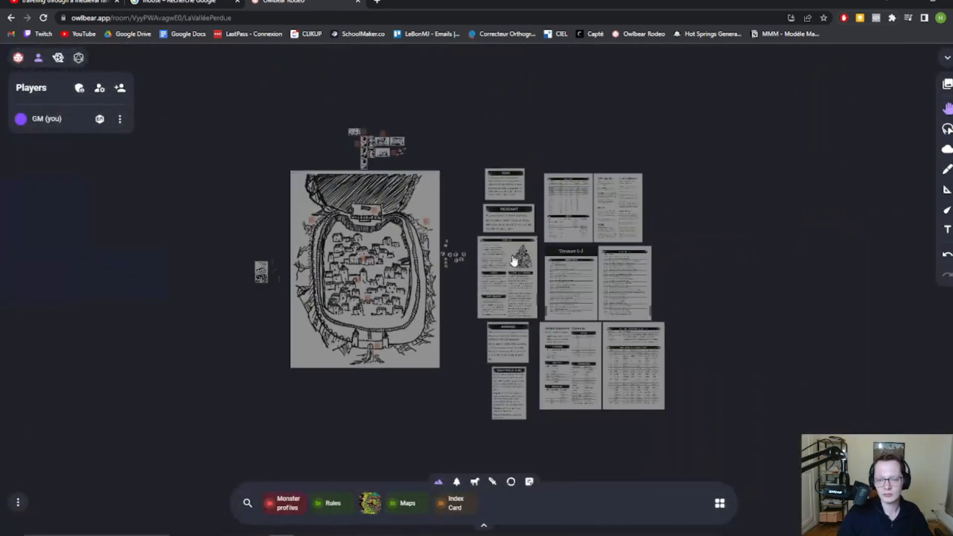
drag(468, 273, 617, 312)
scroll(617, 310, up, 6)
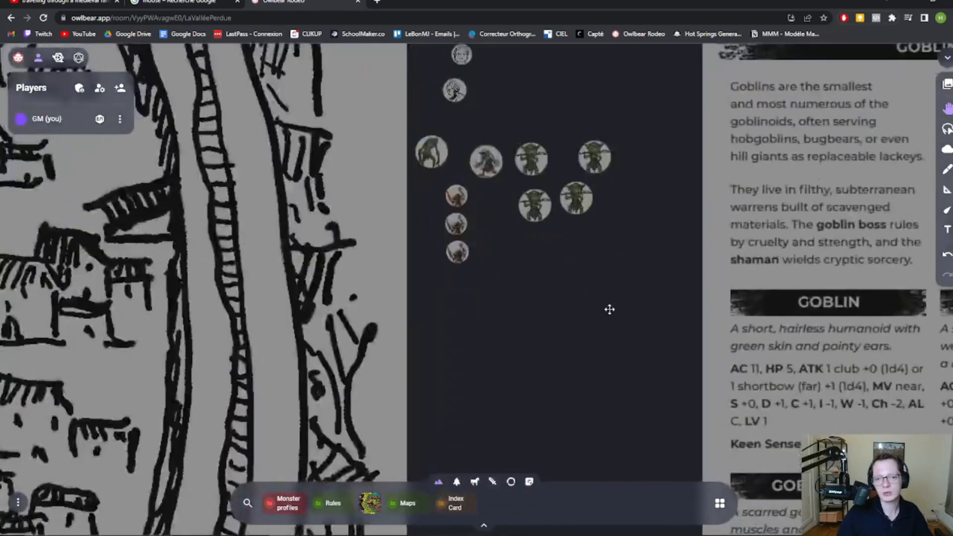
drag(544, 288, 656, 355)
drag(605, 135, 702, 255)
click(636, 214)
click(625, 254)
scroll(646, 233, down, 6)
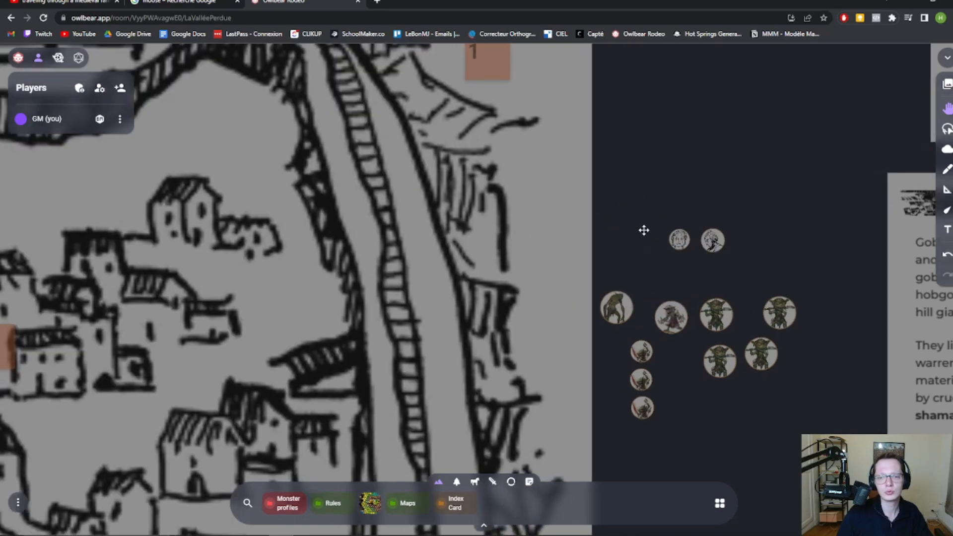
Step: Examine the walled town map with its numbered notes and the creature tokens waiting beside it
scroll(516, 328, up, 5)
scroll(664, 340, down, 2)
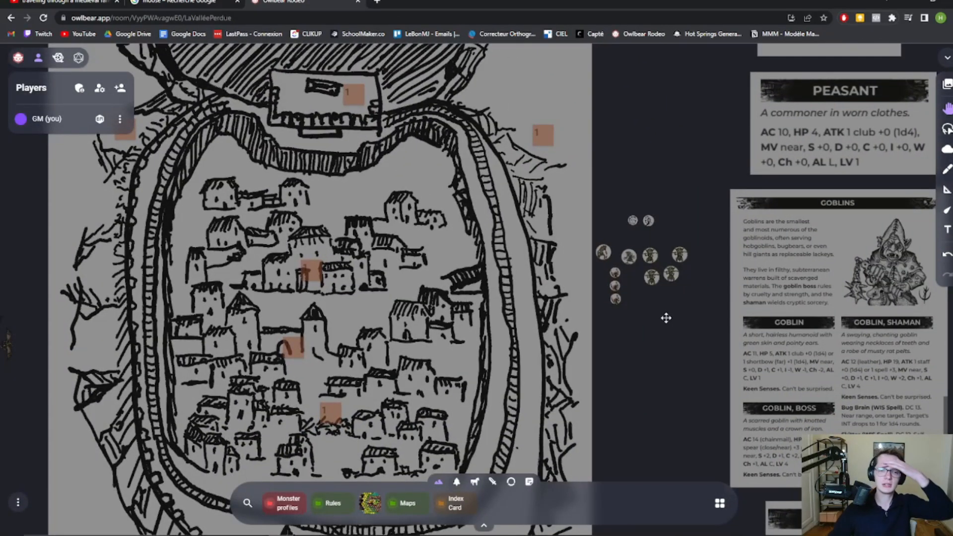
scroll(660, 319, down, 1)
scroll(633, 330, up, 2)
drag(633, 330, 738, 315)
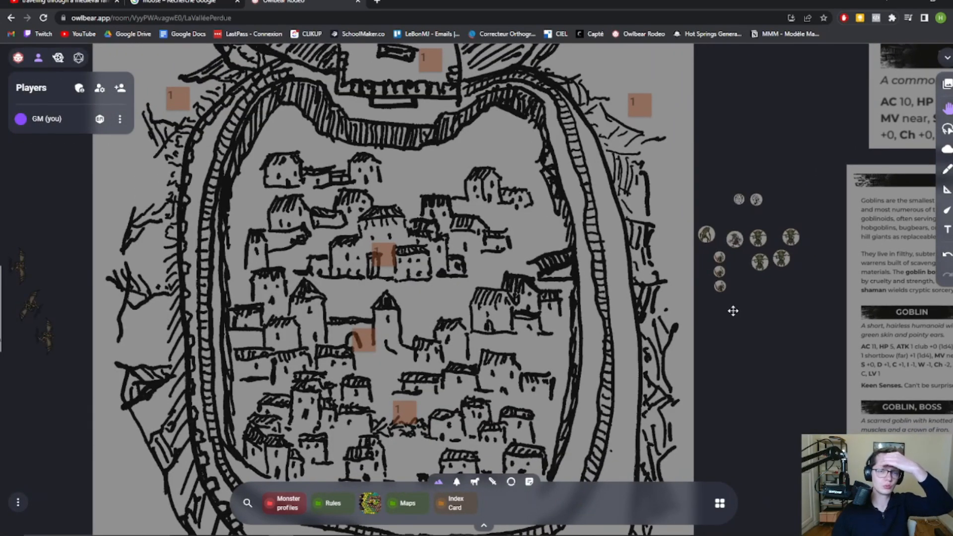
scroll(735, 313, down, 3)
scroll(732, 310, up, 3)
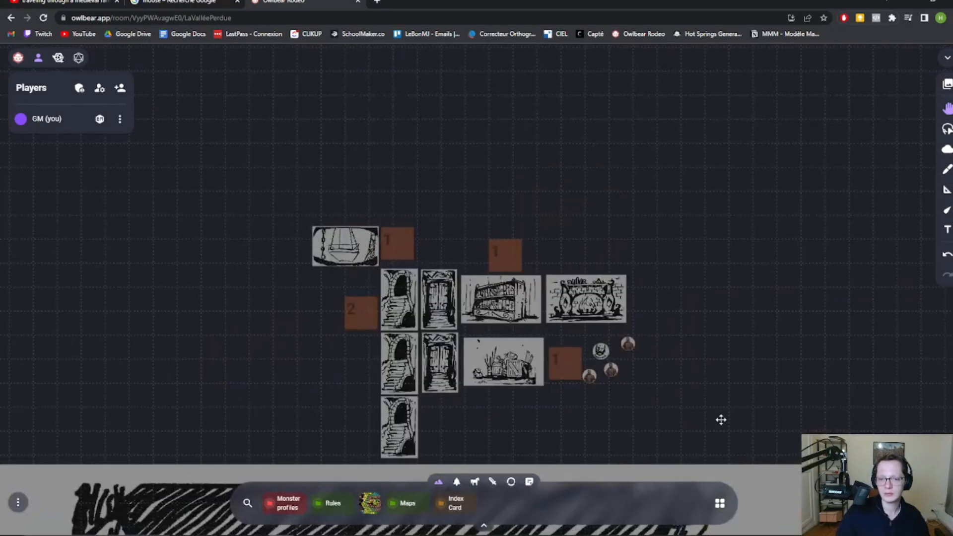
Step: Enlarge the easternmost Mineur token and set it apart, east of the other miners in the illustrated rooms
drag(721, 420, 724, 315)
click(631, 241)
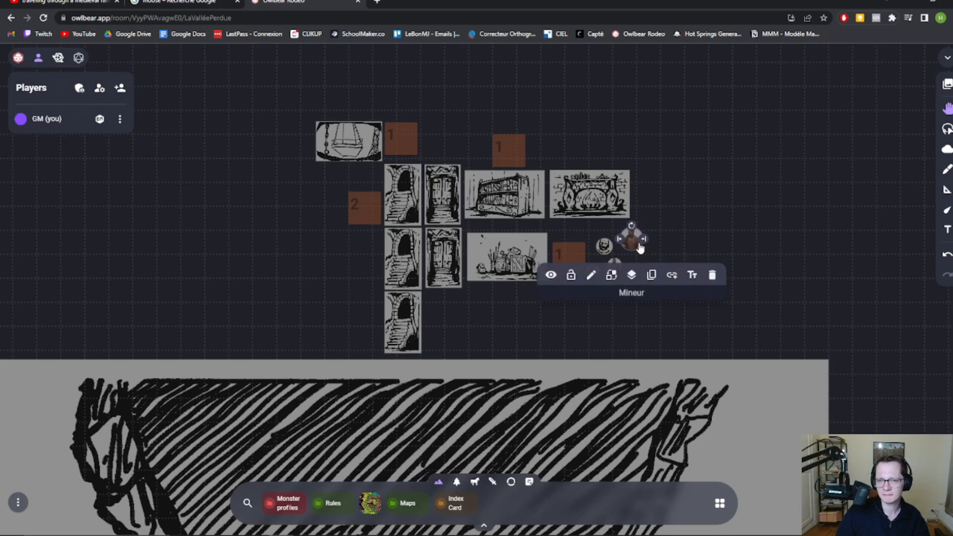
scroll(641, 250, up, 3)
drag(605, 235, 635, 293)
Step: Lower the grid opacity to its minimum for the scene, then nudge the enlarged miner token
click(948, 503)
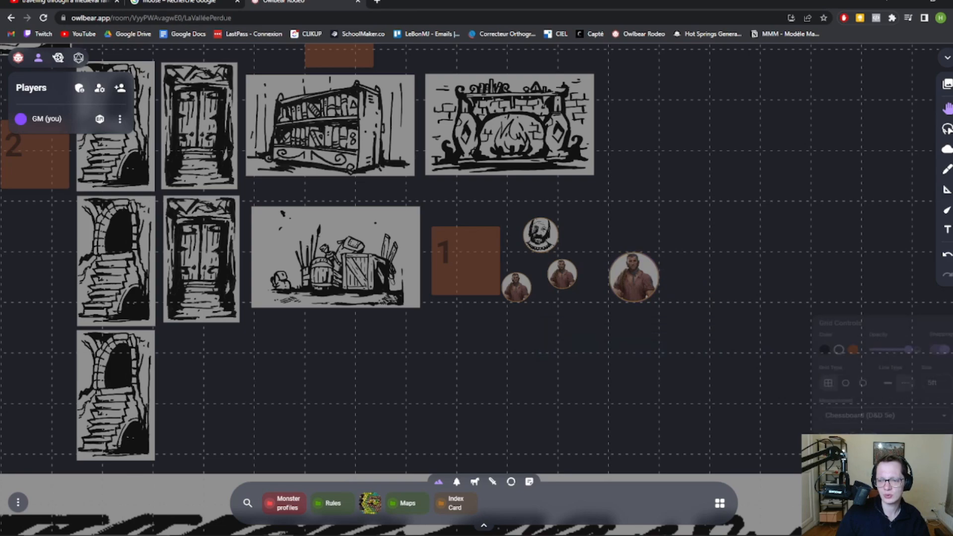
drag(899, 317, 858, 316)
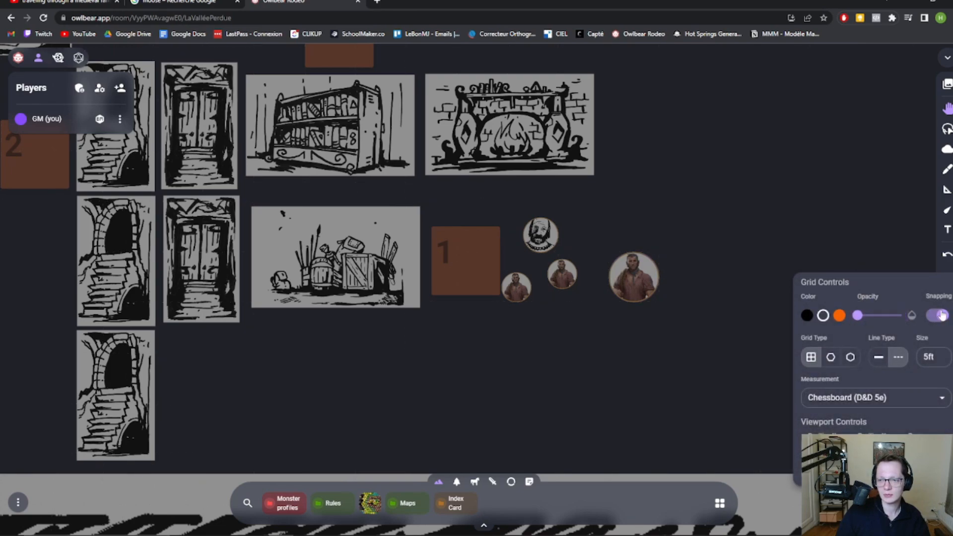
click(699, 251)
mouse_move(644, 296)
mouse_down()
mouse_move(670, 280)
mouse_move(645, 289)
mouse_up()
Step: Examine the illustrated rooms, the goblin tokens and the monster profiles laid out around the town map
scroll(568, 366, down, 5)
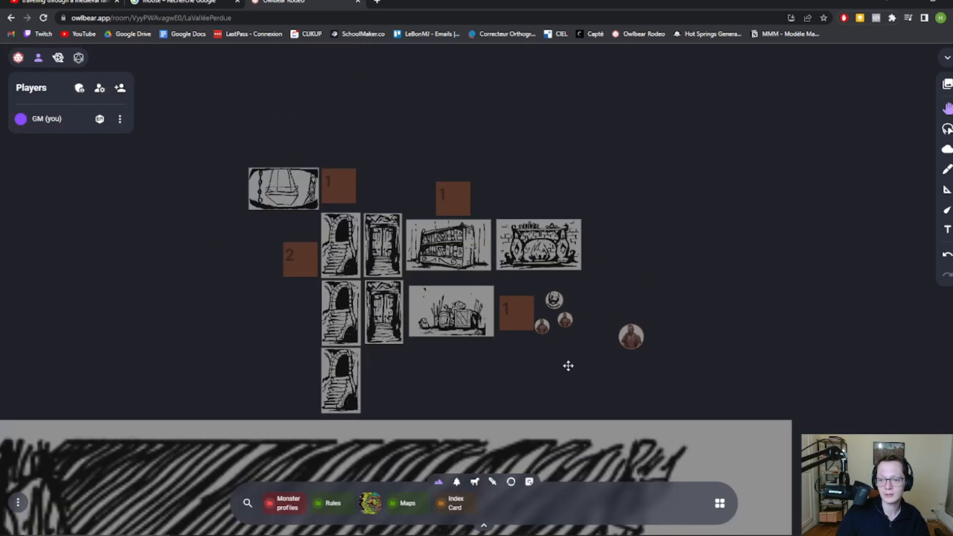
scroll(651, 258, up, 5)
scroll(617, 373, down, 2)
scroll(621, 345, up, 8)
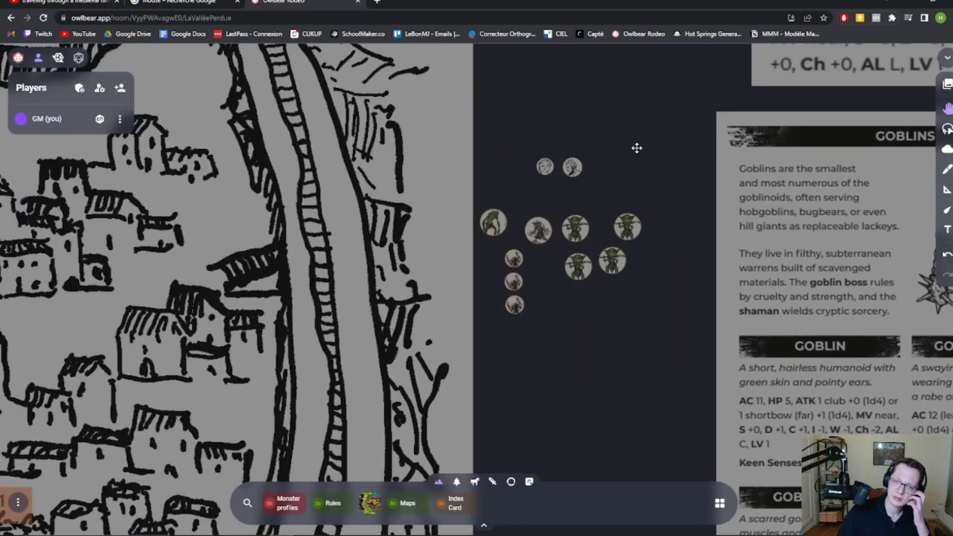
drag(637, 148, 568, 362)
scroll(574, 328, down, 5)
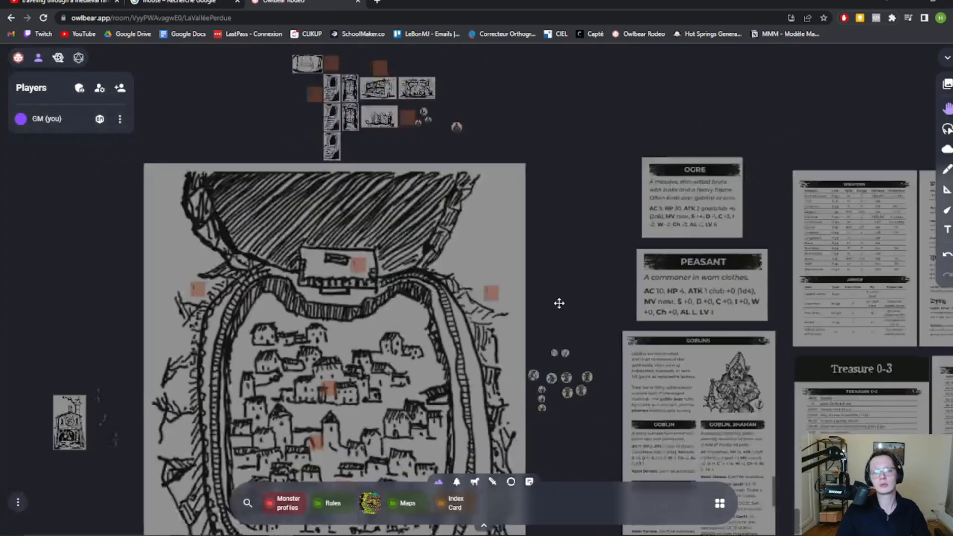
scroll(559, 302, up, 2)
scroll(564, 319, down, 3)
drag(587, 383, 638, 407)
scroll(587, 296, up, 2)
scroll(589, 279, up, 4)
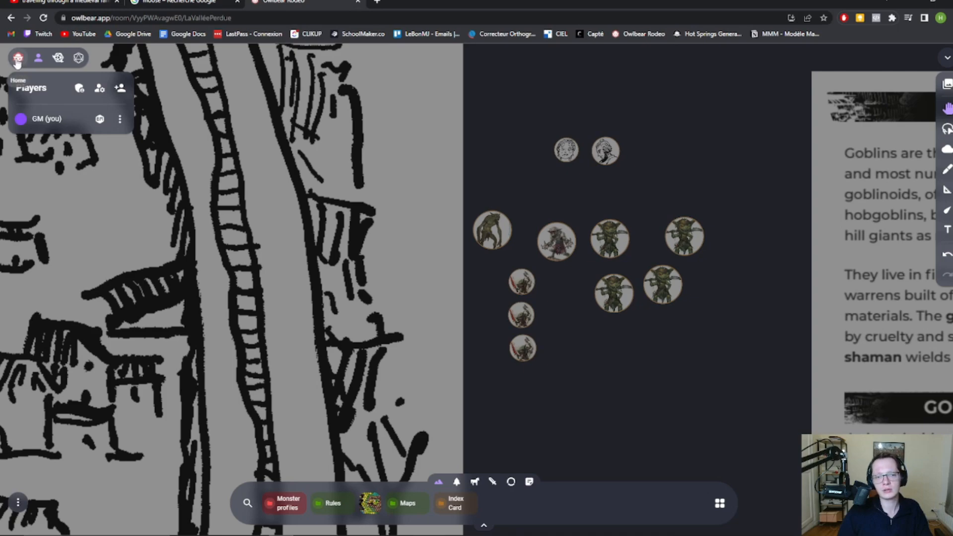
Step: Leave the room for the profile page and review the starter sets and installed extensions
click(18, 58)
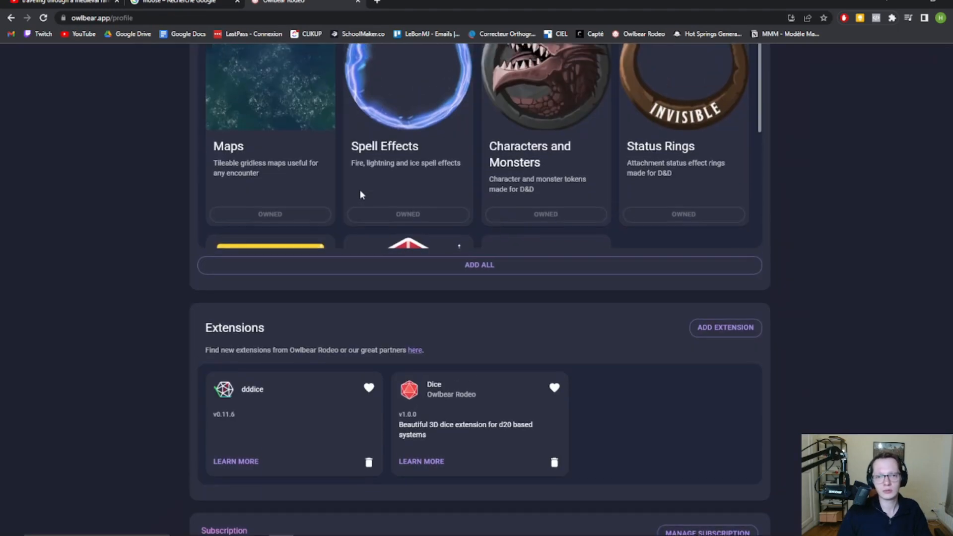
scroll(359, 189, up, 4)
scroll(604, 278, down, 10)
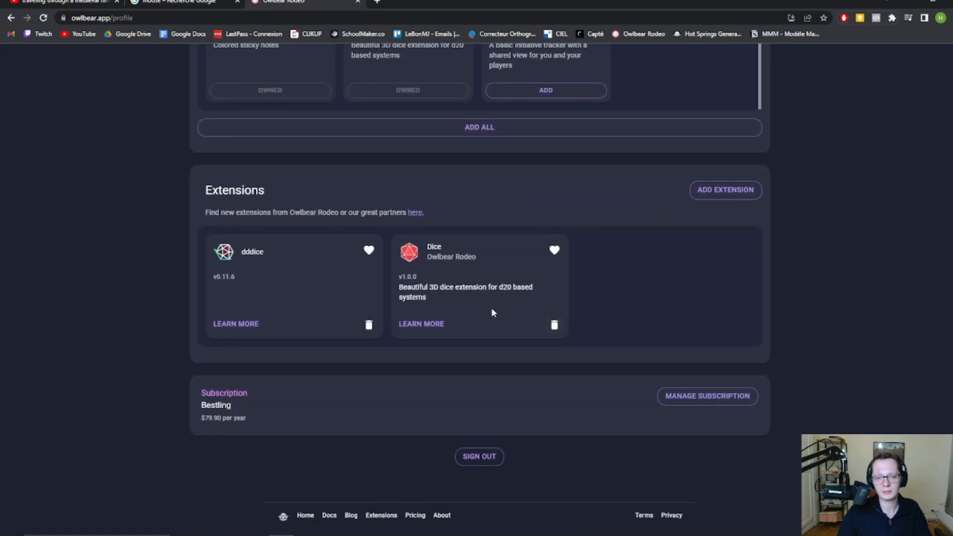
scroll(431, 271, up, 2)
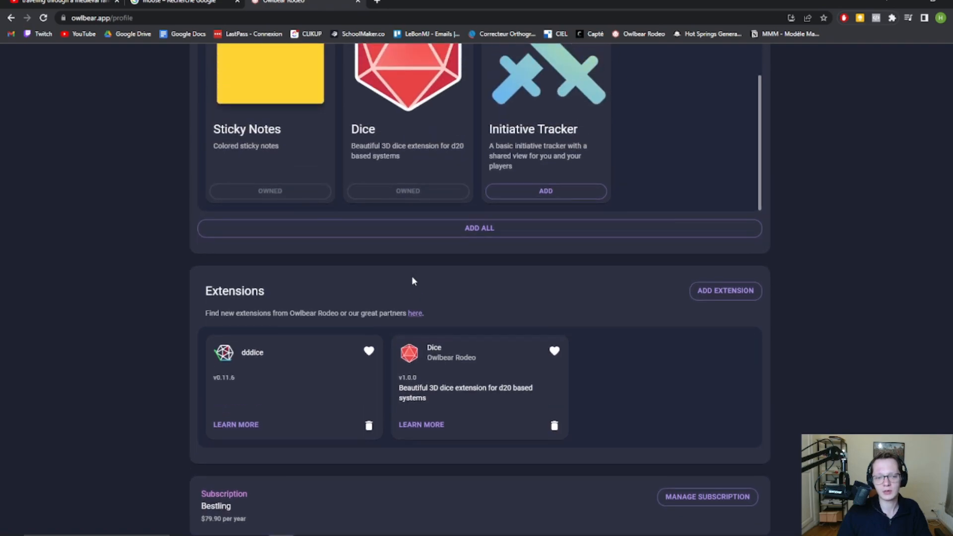
scroll(228, 293, up, 8)
Step: Examine the subscription plan and its yearly price on the profile page
scroll(233, 295, down, 10)
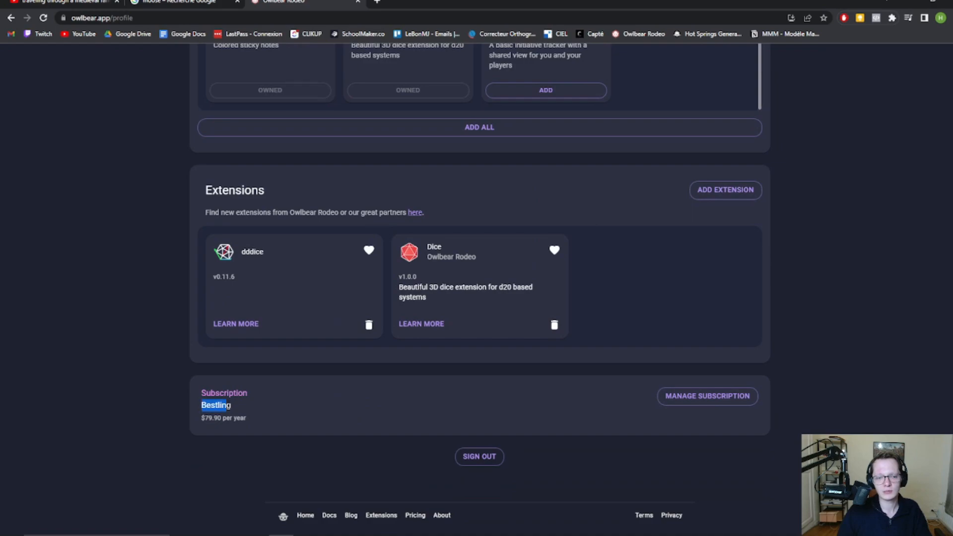
click(242, 405)
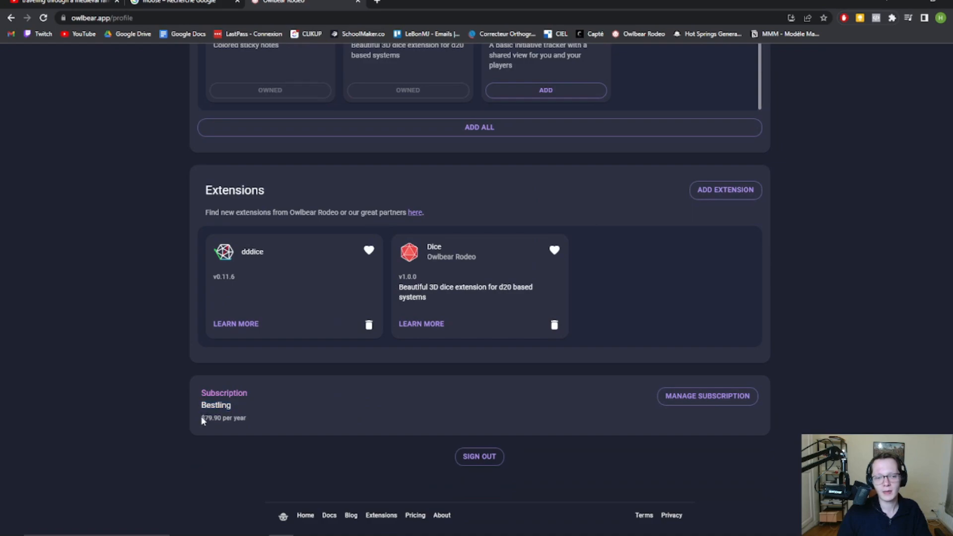
mouse_move(200, 418)
mouse_down()
mouse_move(268, 416)
mouse_move(187, 418)
mouse_up()
click(267, 416)
click(158, 353)
Step: Review the account's room list and reopen the room La Vallée Perdue
scroll(164, 343, up, 15)
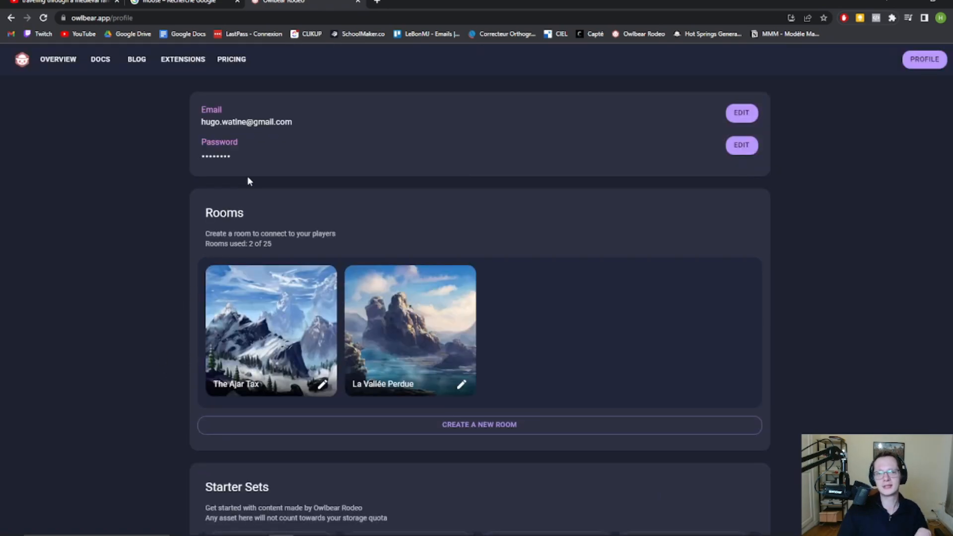
scroll(303, 192, down, 1)
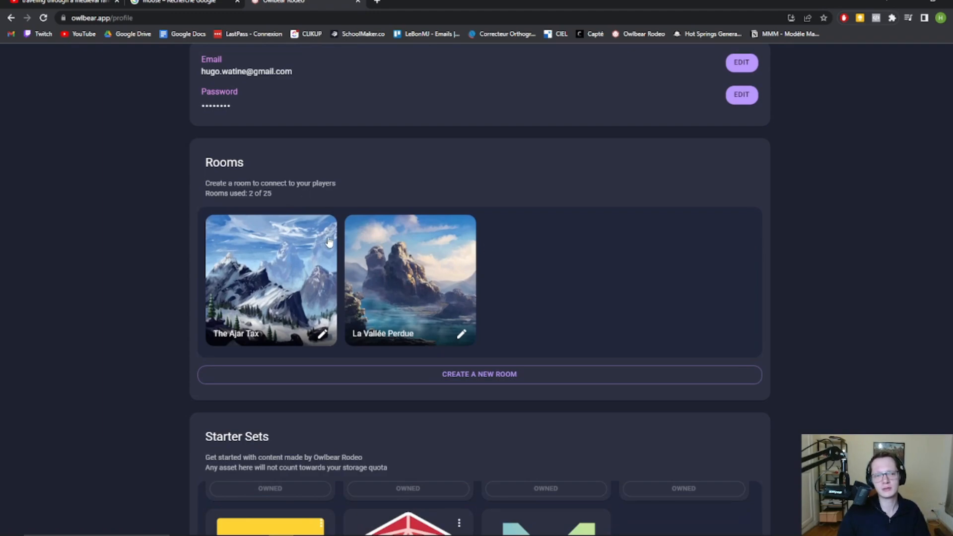
scroll(328, 242, up, 1)
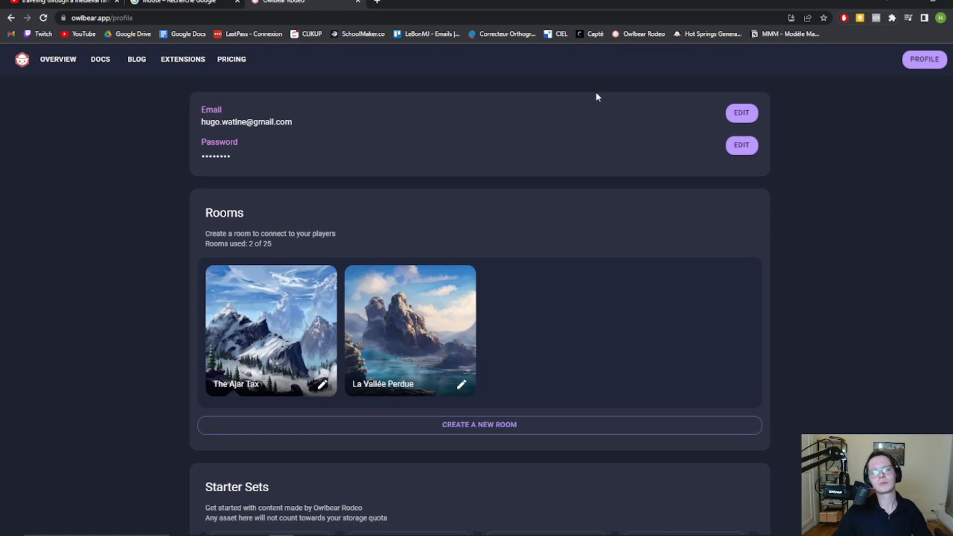
click(416, 290)
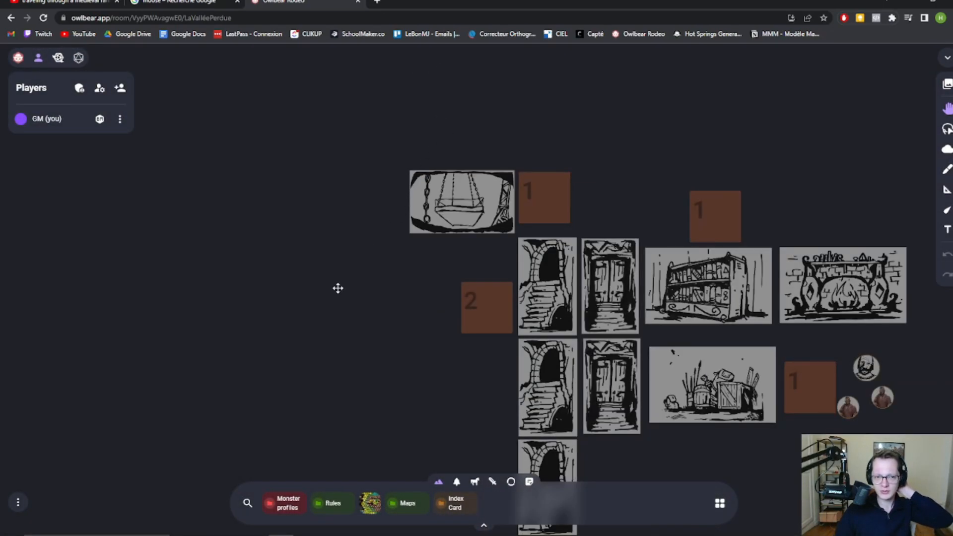
Step: Check the storage usage and the saved file list in Manage Storage, and return to the scene
click(18, 502)
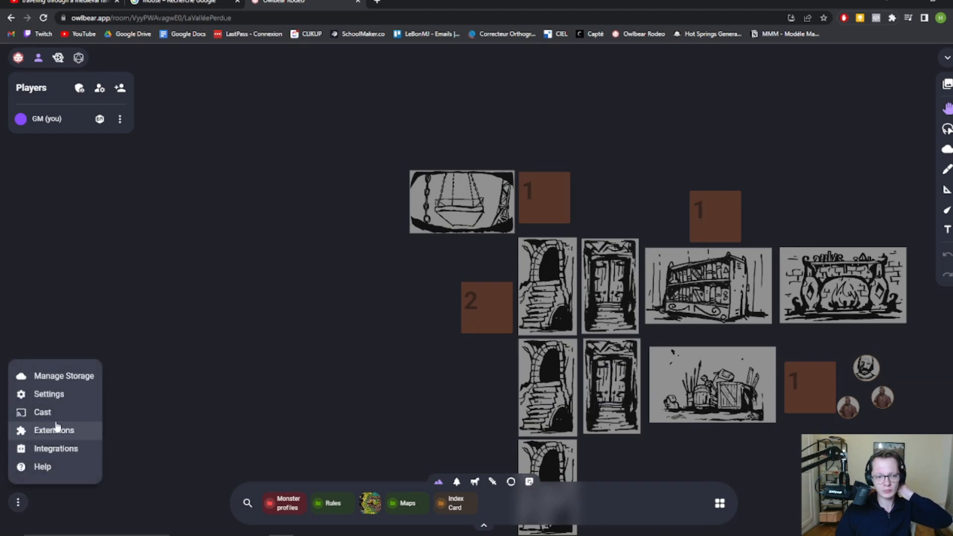
click(62, 374)
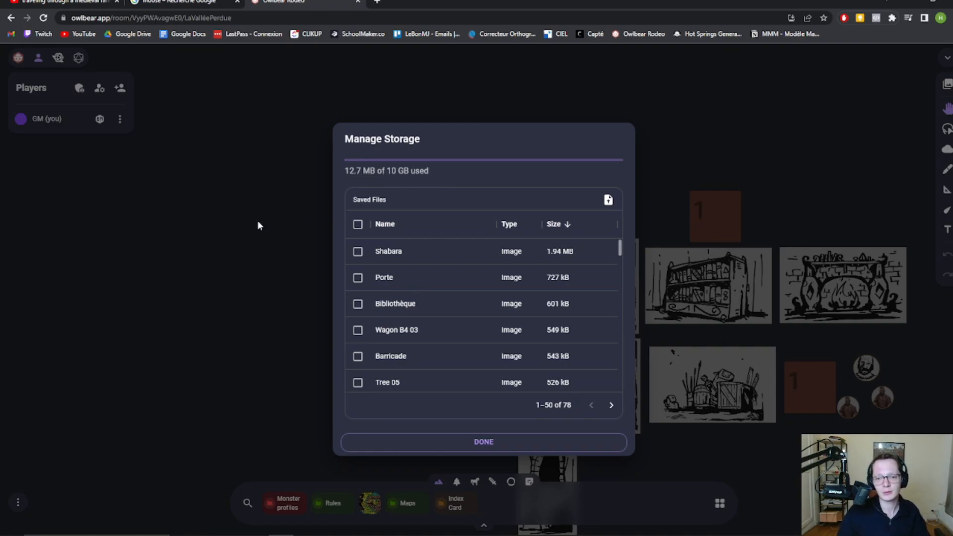
scroll(426, 262, down, 10)
scroll(426, 261, down, 4)
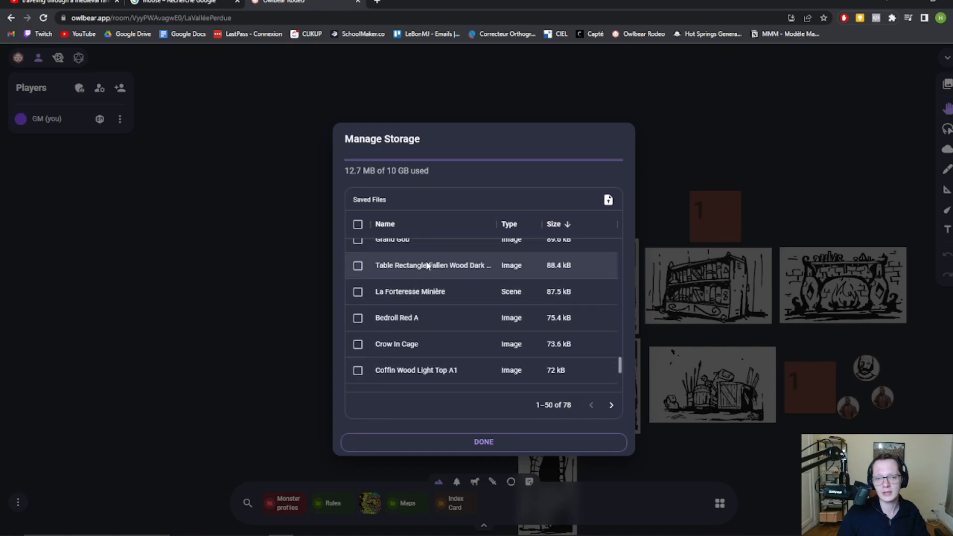
scroll(431, 281, up, 12)
click(226, 275)
scroll(226, 276, down, 4)
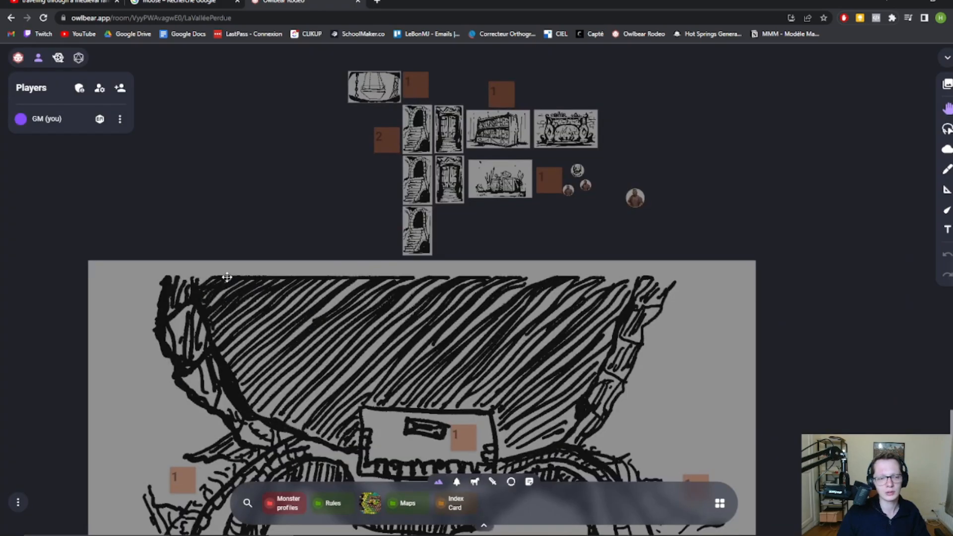
Step: Look over the prop drawings above the town map and try the Pointer tool on the scene
drag(226, 276, 328, 245)
scroll(327, 237, down, 3)
scroll(327, 238, up, 5)
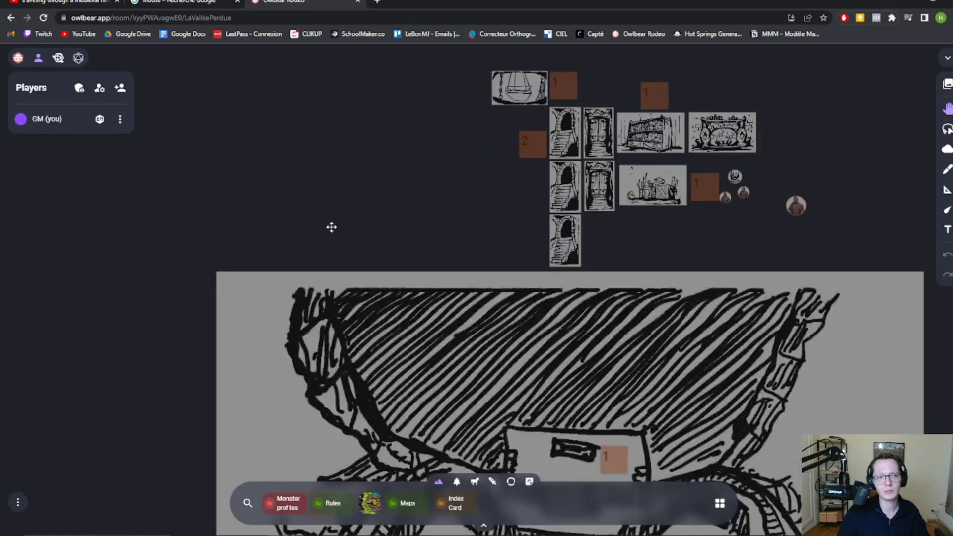
click(18, 502)
click(319, 305)
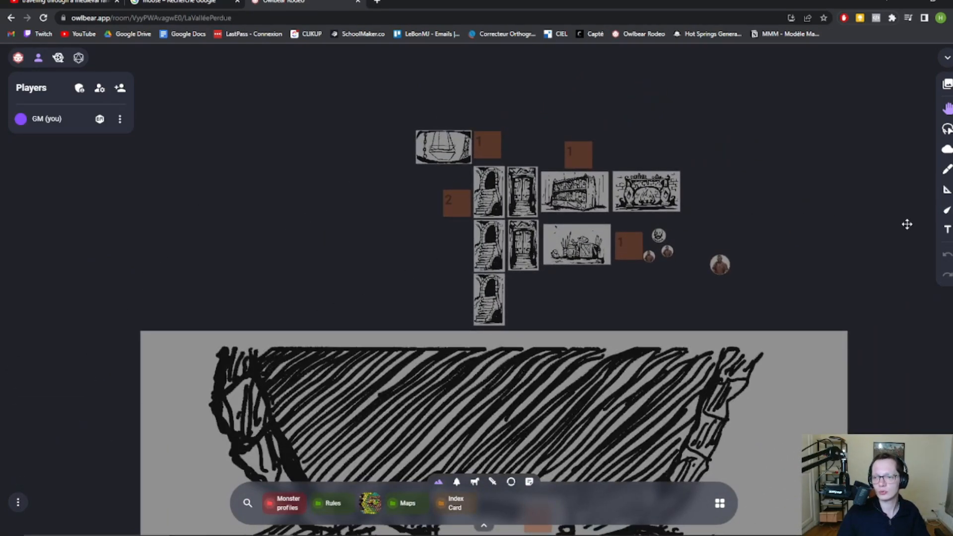
click(947, 213)
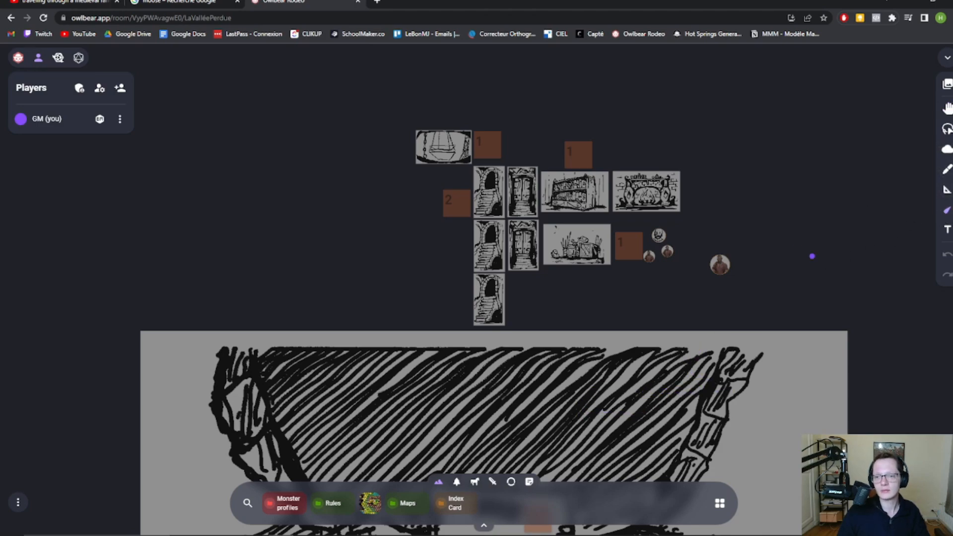
Step: Examine the whole town map together with the monster profiles and treasure tables laid out beside it
scroll(782, 229, down, 5)
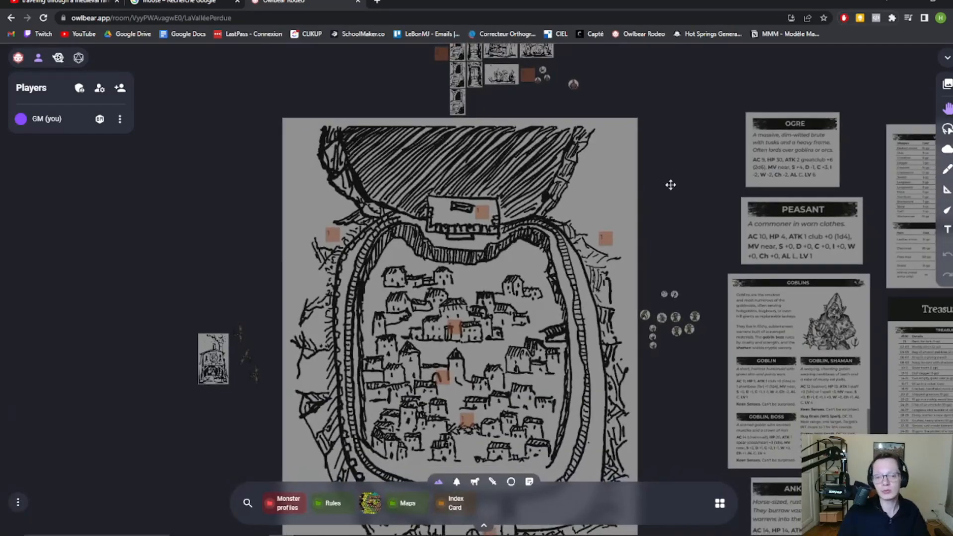
drag(690, 215, 623, 149)
scroll(624, 149, down, 4)
scroll(625, 150, up, 6)
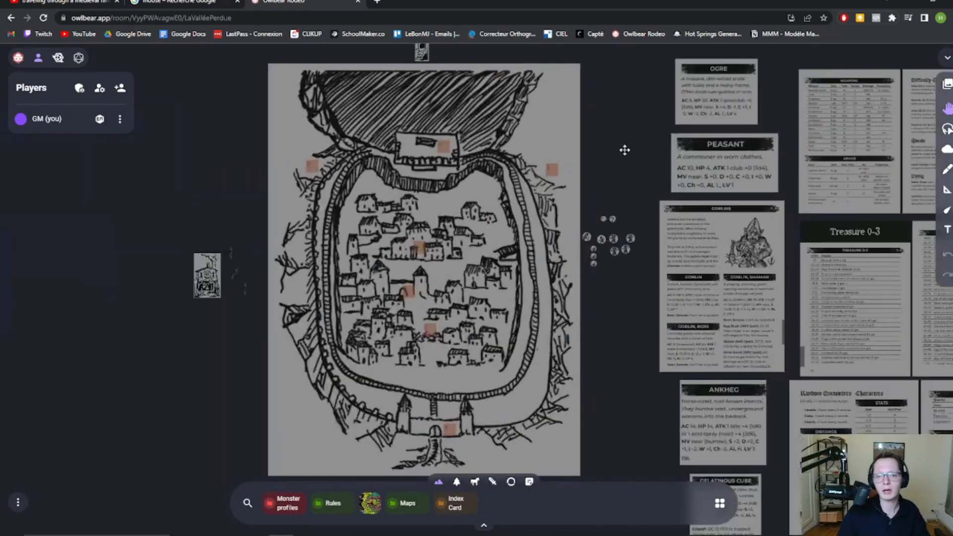
scroll(624, 150, down, 3)
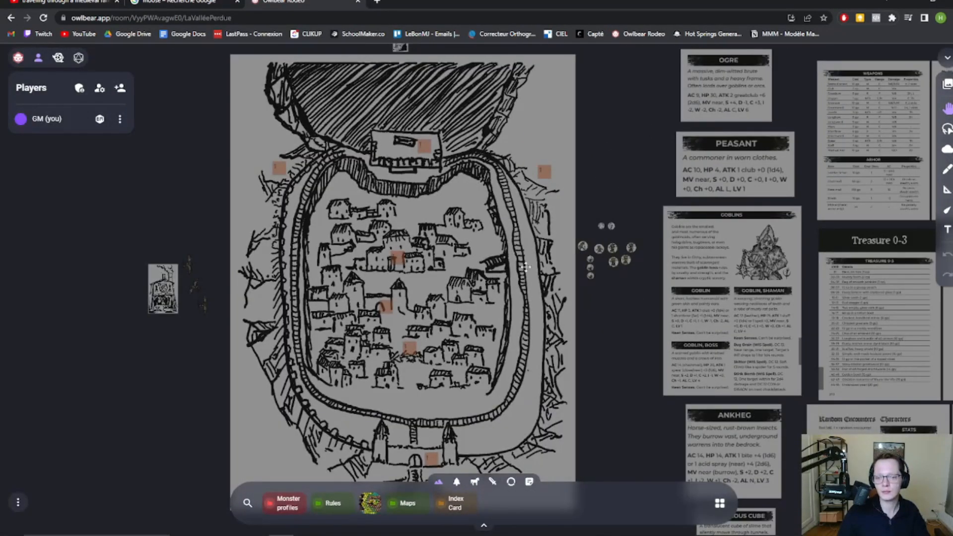